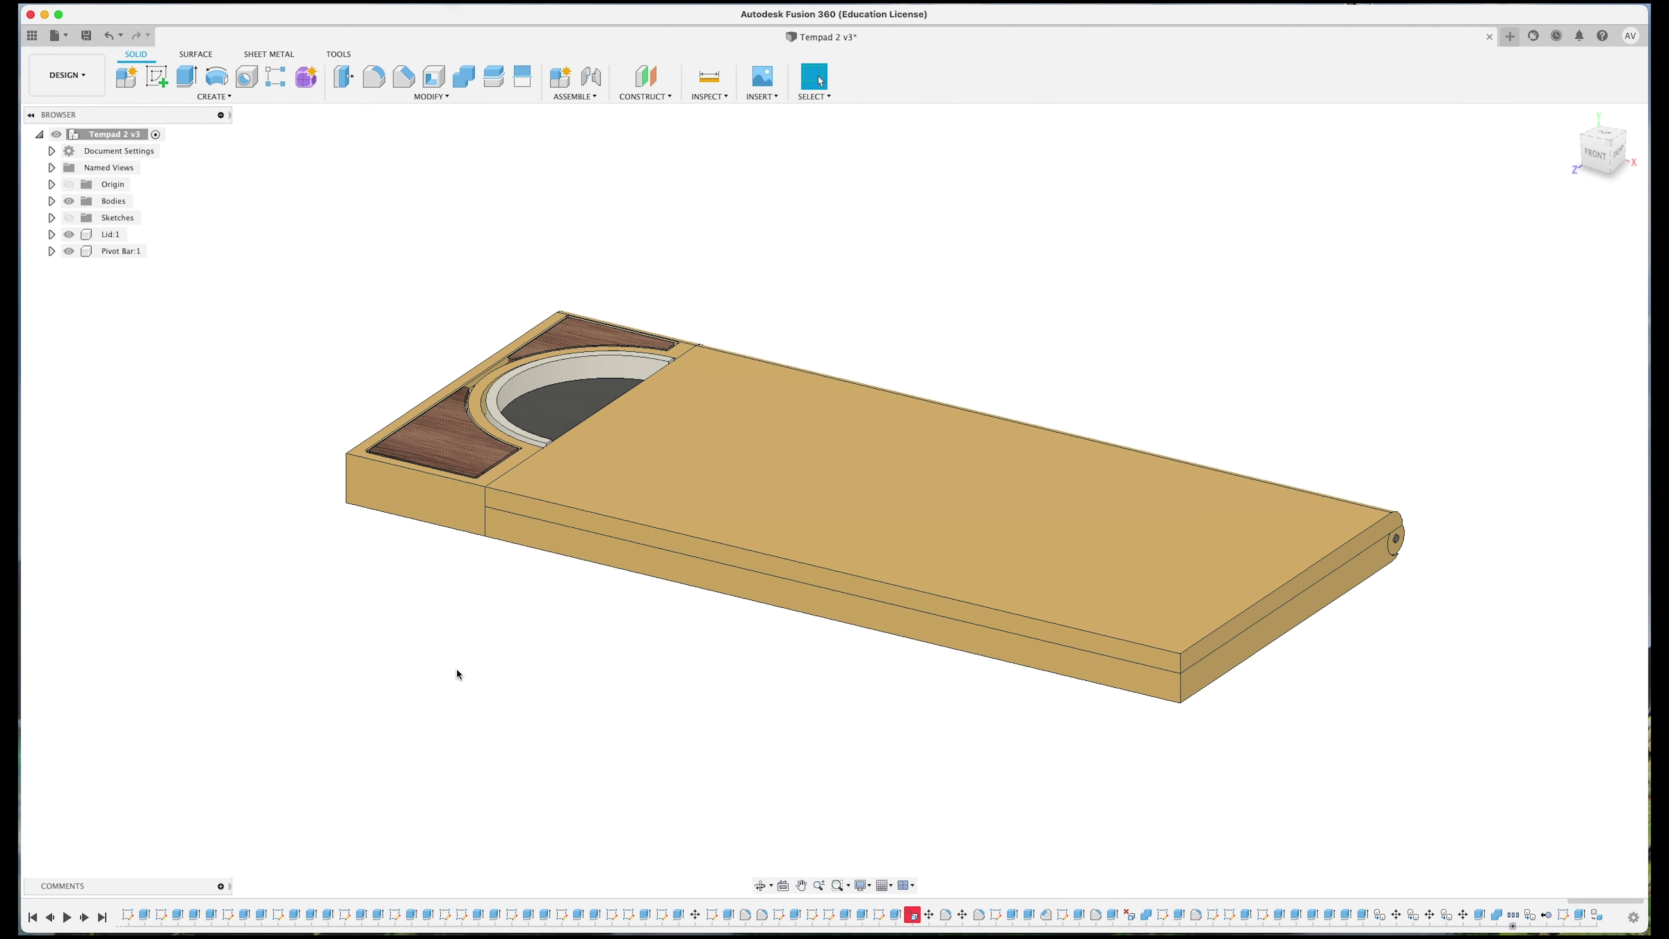
Step: Orbit the closed Tempad to view its top, its right side and then its pivot end
shift+middle_drag(457, 669, 467, 671)
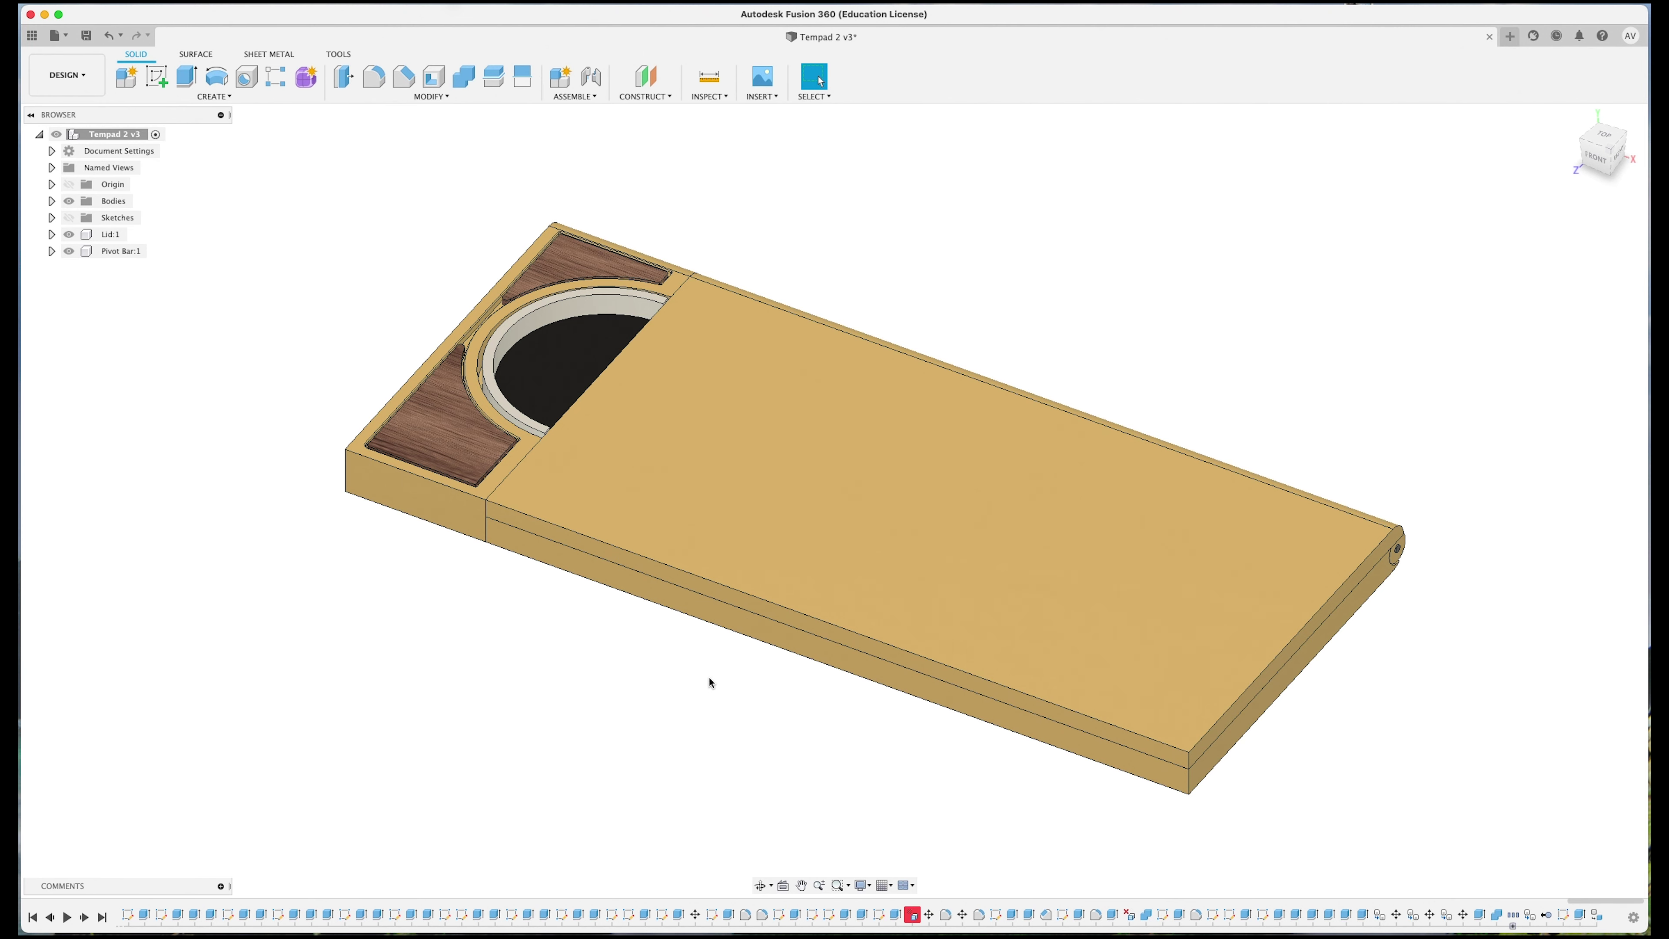
shift+middle_drag(712, 678, 972, 684)
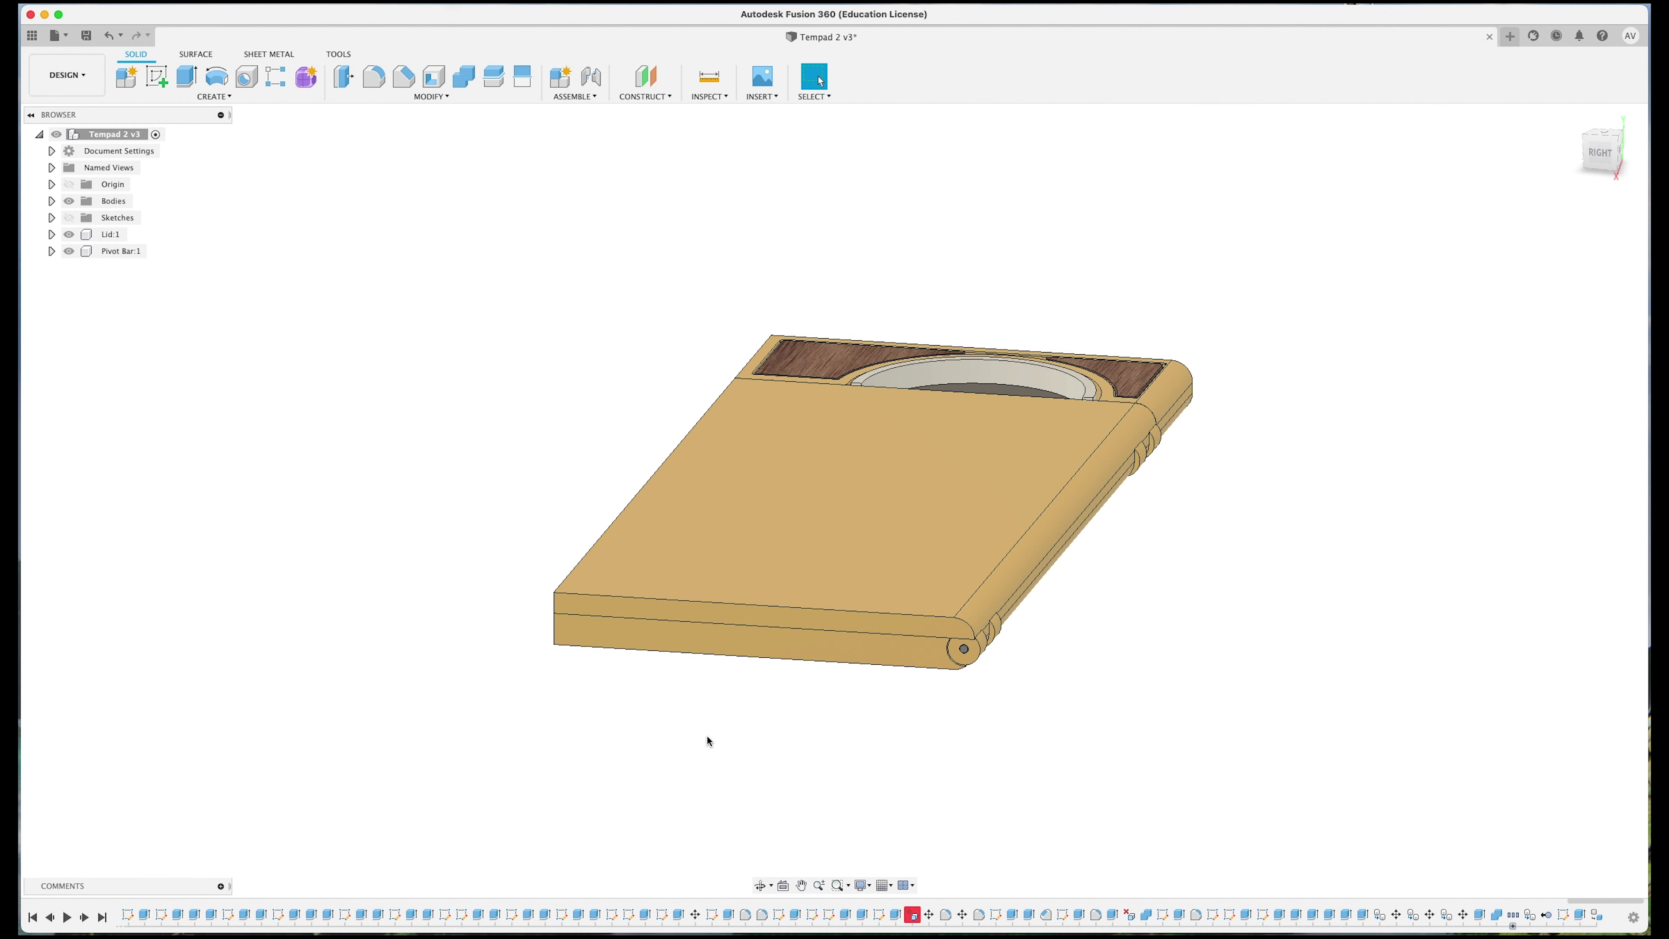
shift+middle_drag(708, 735, 905, 708)
Step: Hide Lid:1 and inspect the tray and hinge pins from the back
click(68, 234)
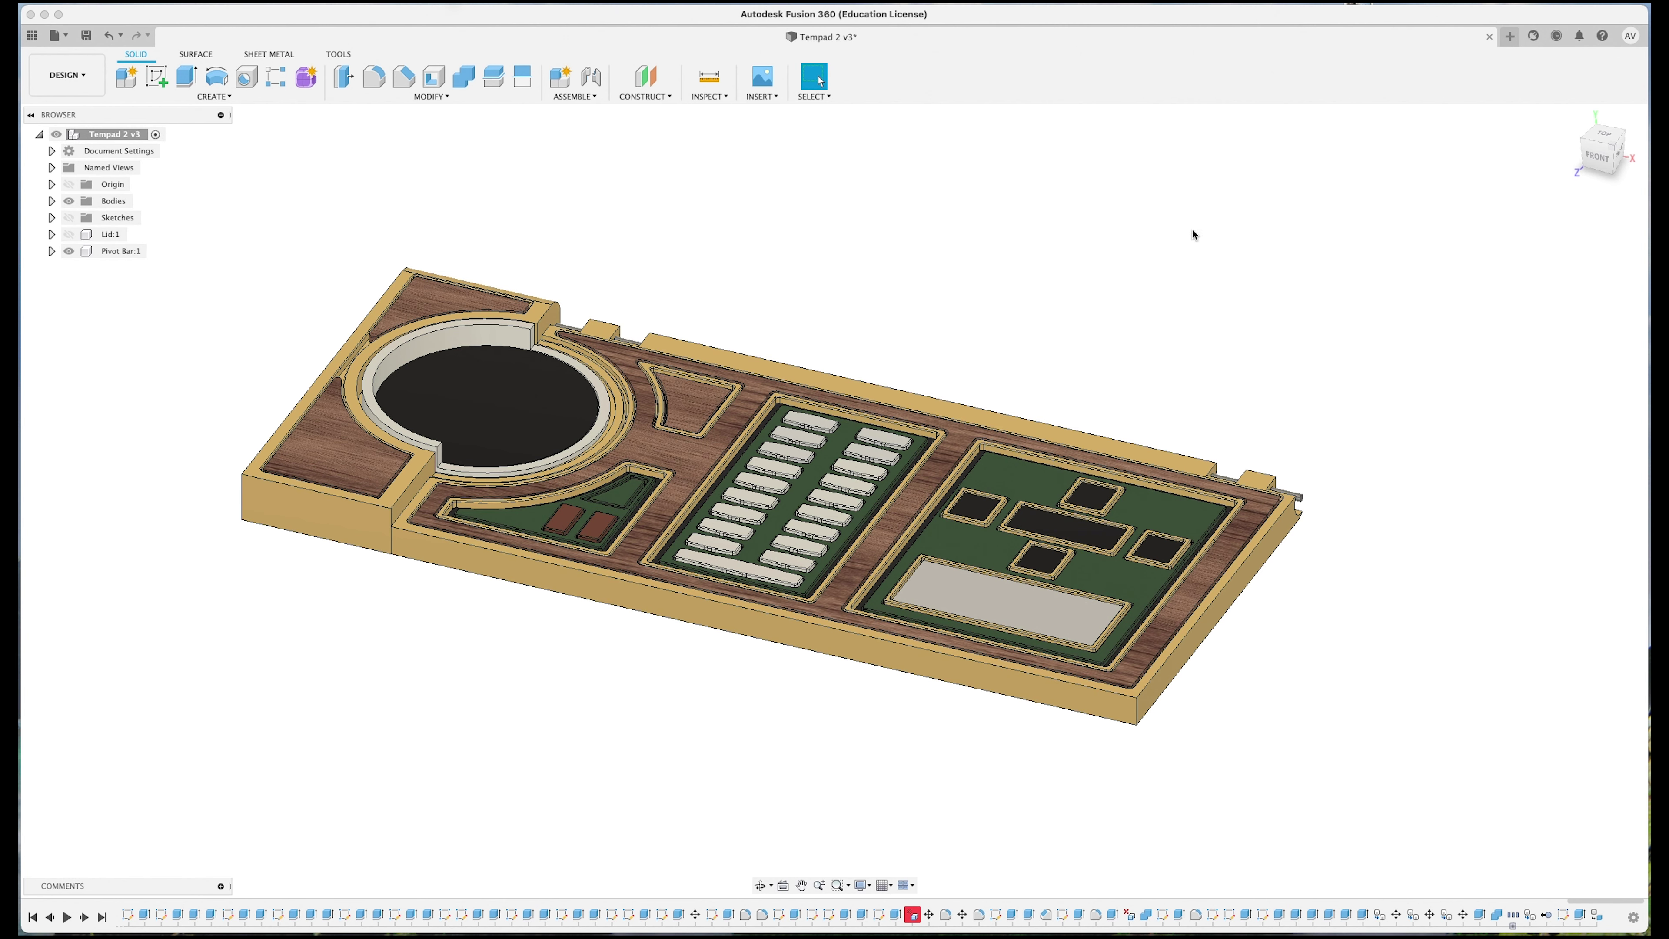
click(79, 236)
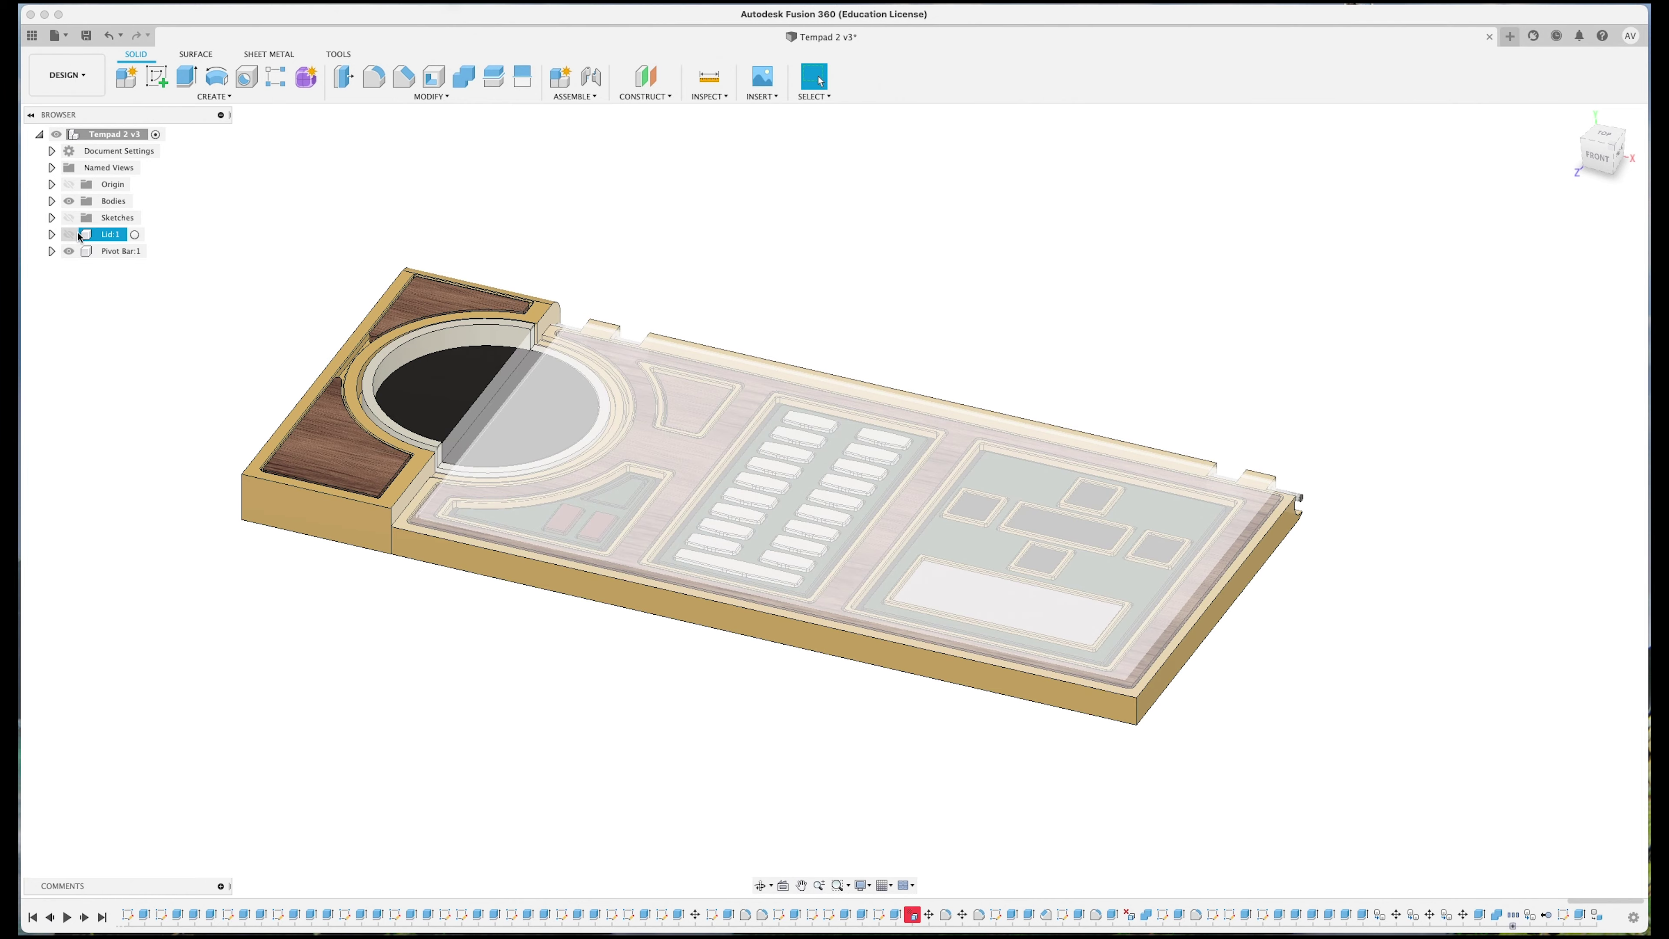
click(127, 373)
shift+middle_drag(283, 526, 633, 682)
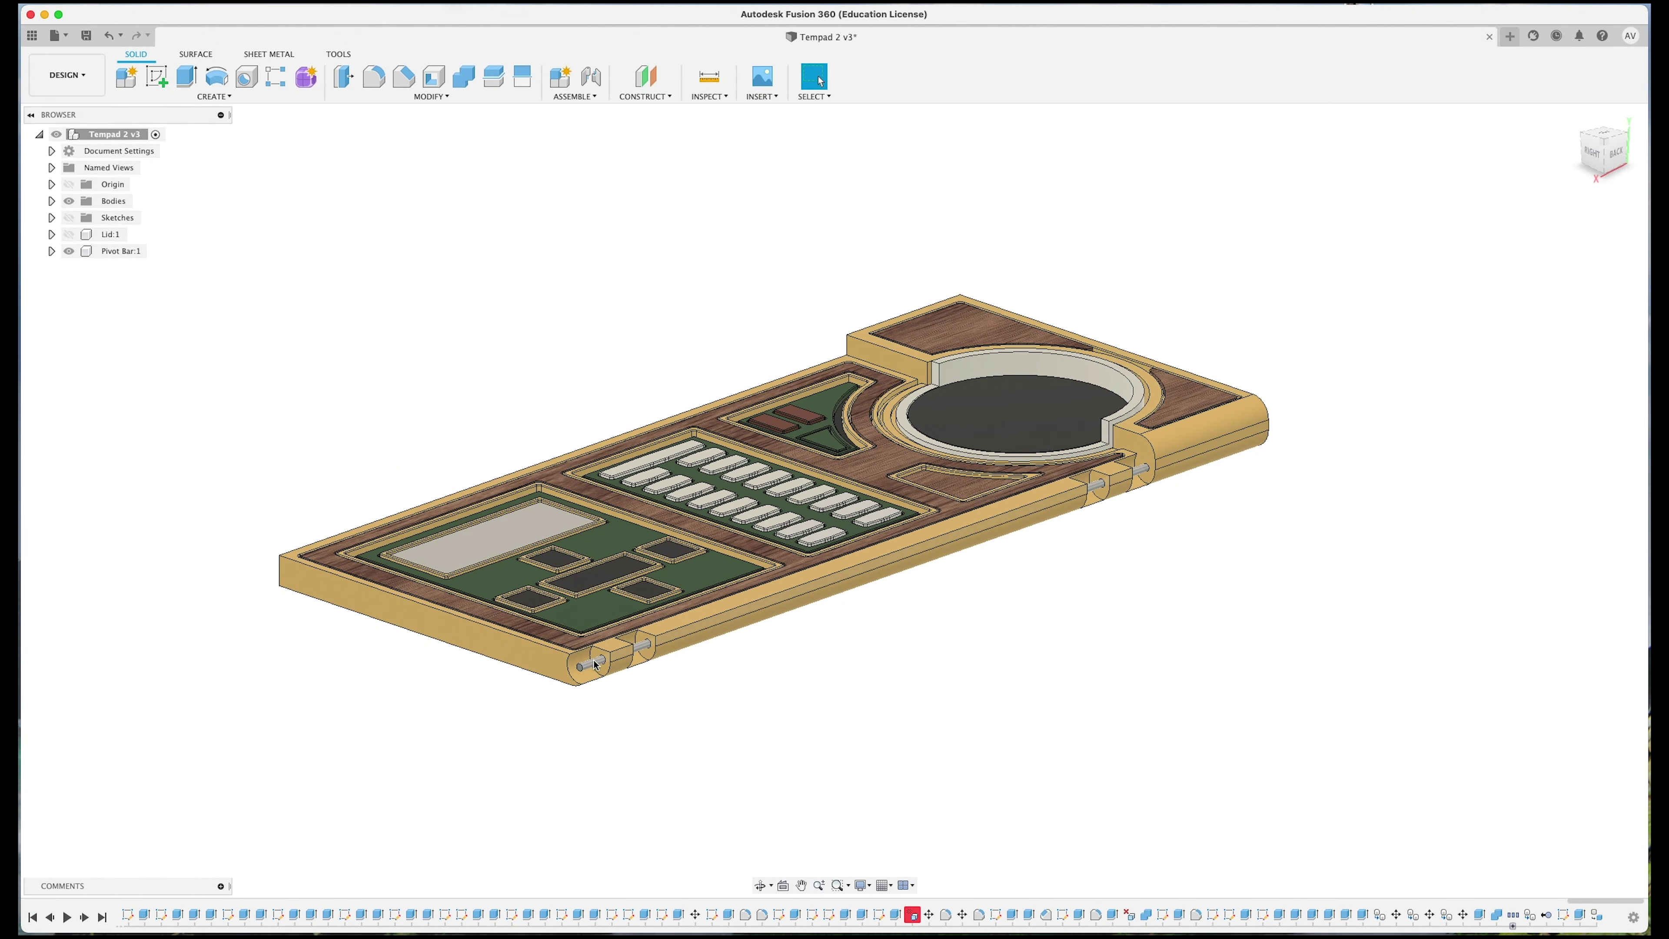
scroll(628, 690, up, 10)
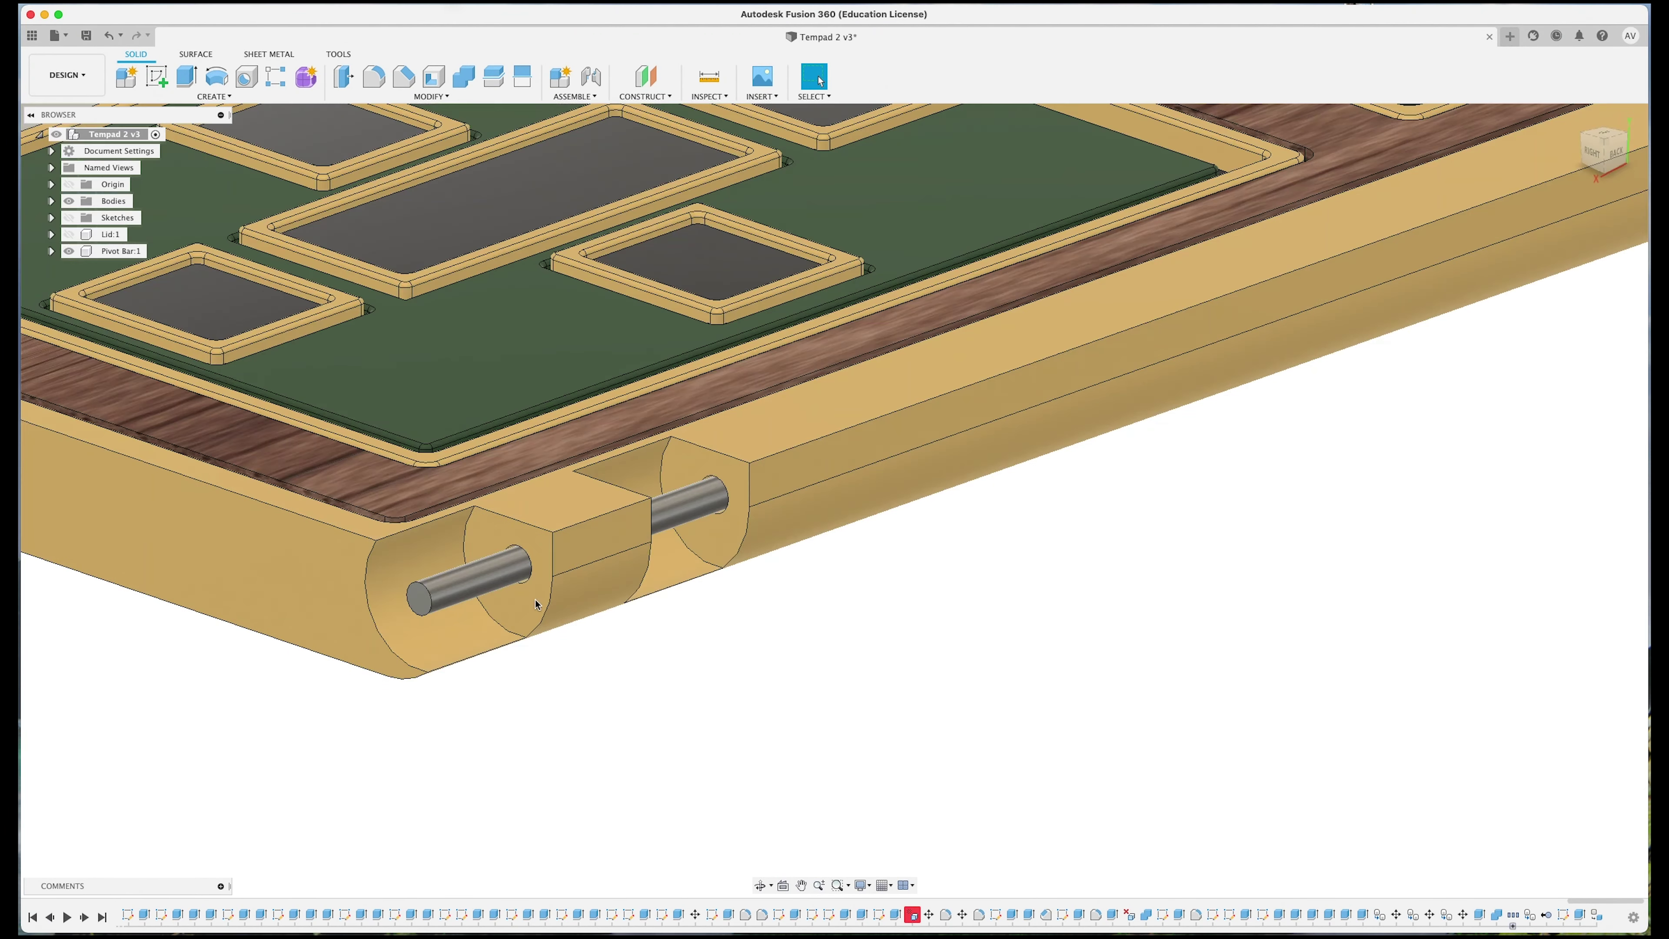
scroll(526, 589, down, 4)
middle_drag(670, 649, 686, 651)
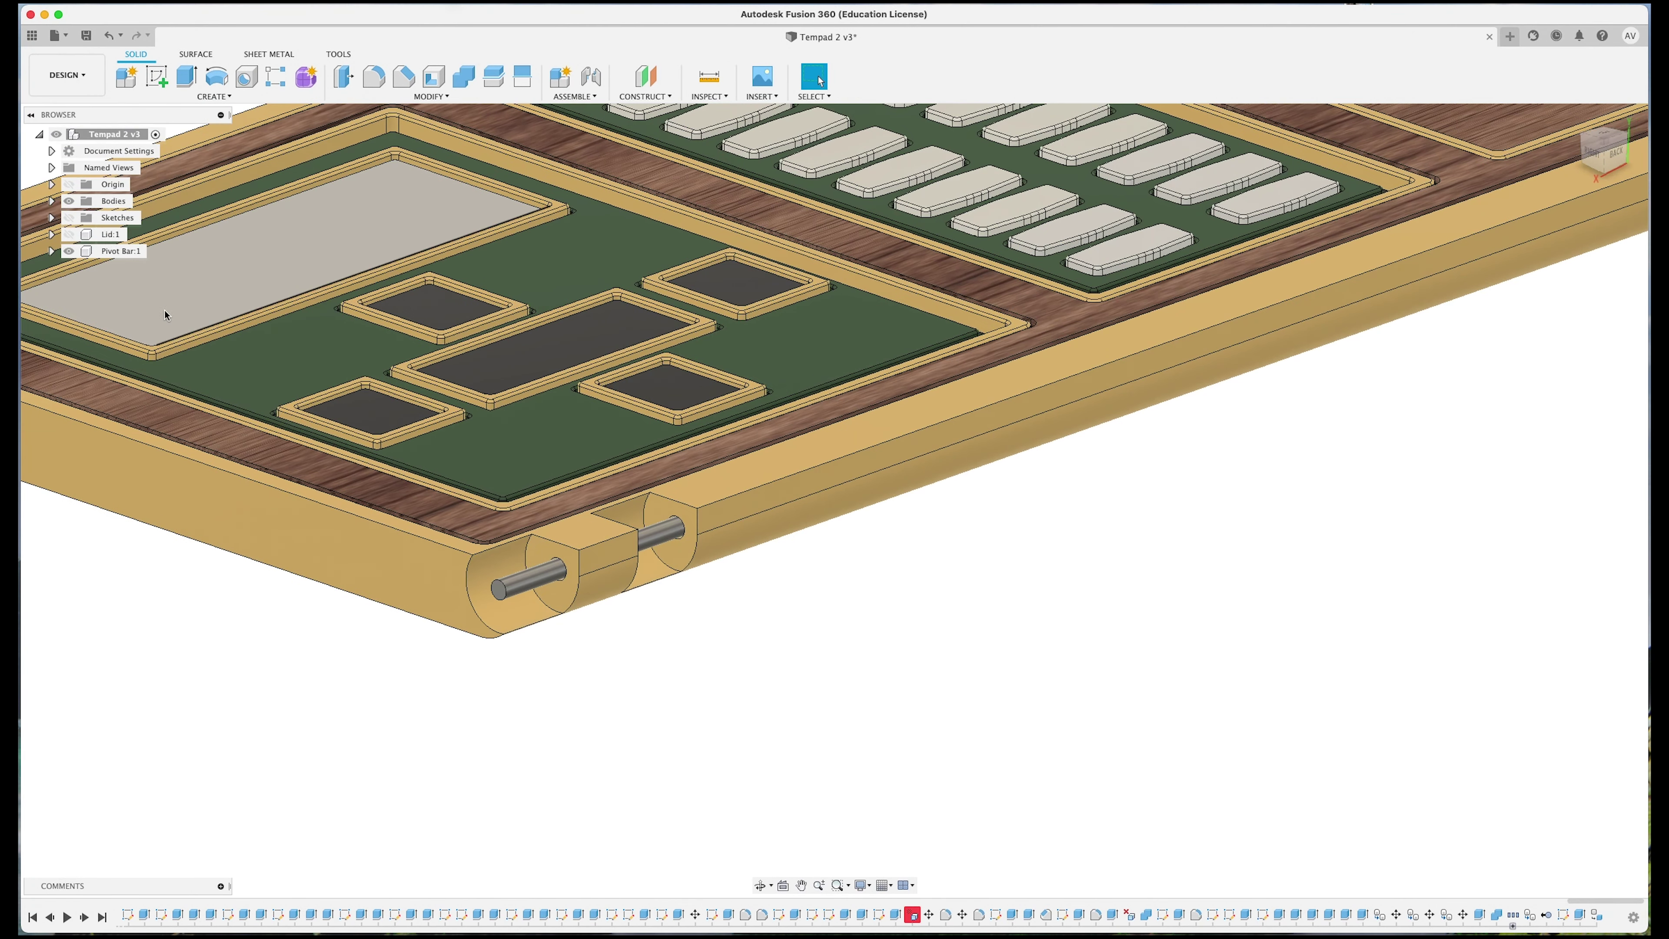
Step: Show Lid:1 again over the tray and orbit so the hinge end sits on the right
click(68, 233)
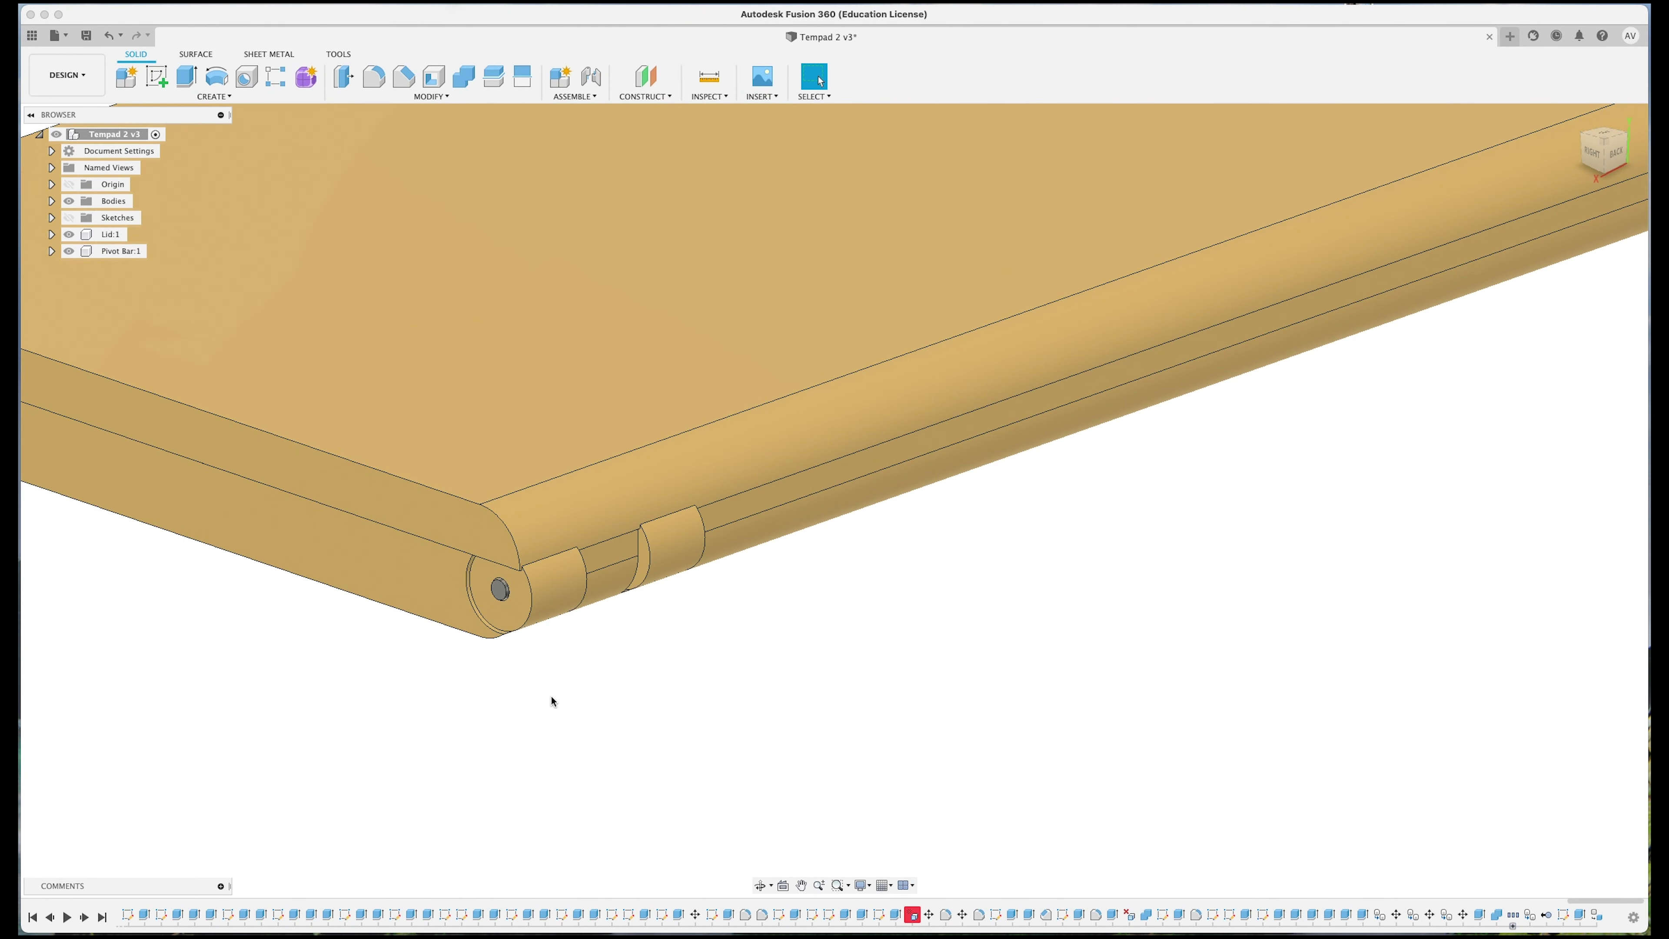
shift+middle_drag(552, 697, 558, 672)
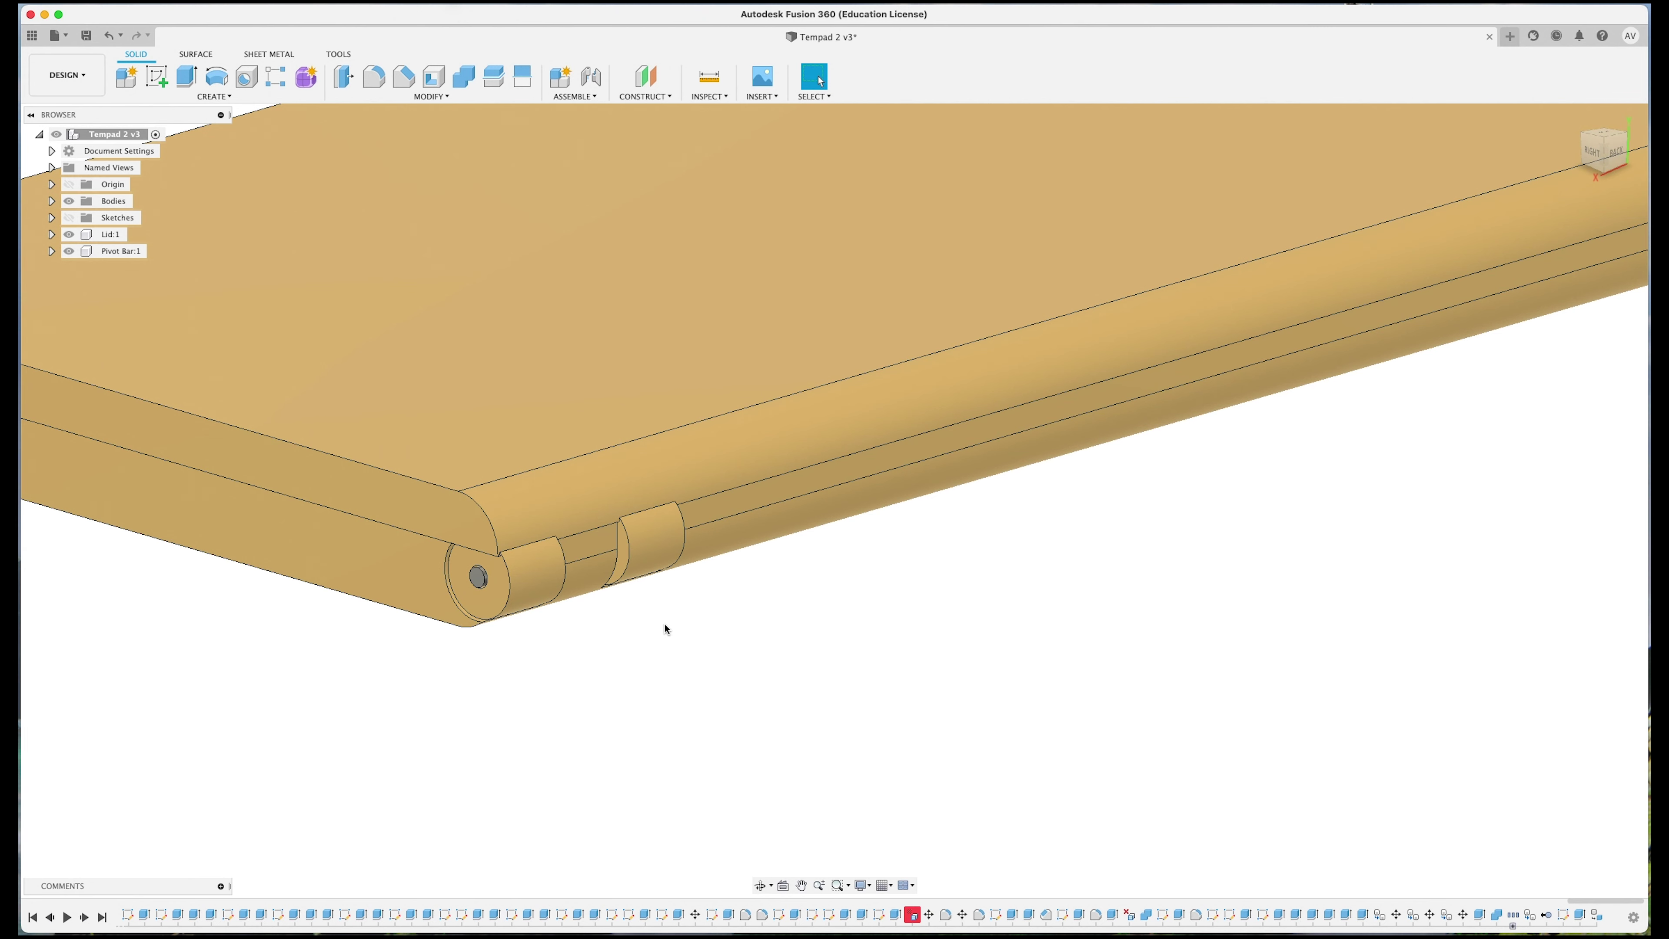
shift+middle_drag(666, 628, 276, 326)
scroll(776, 622, down, 5)
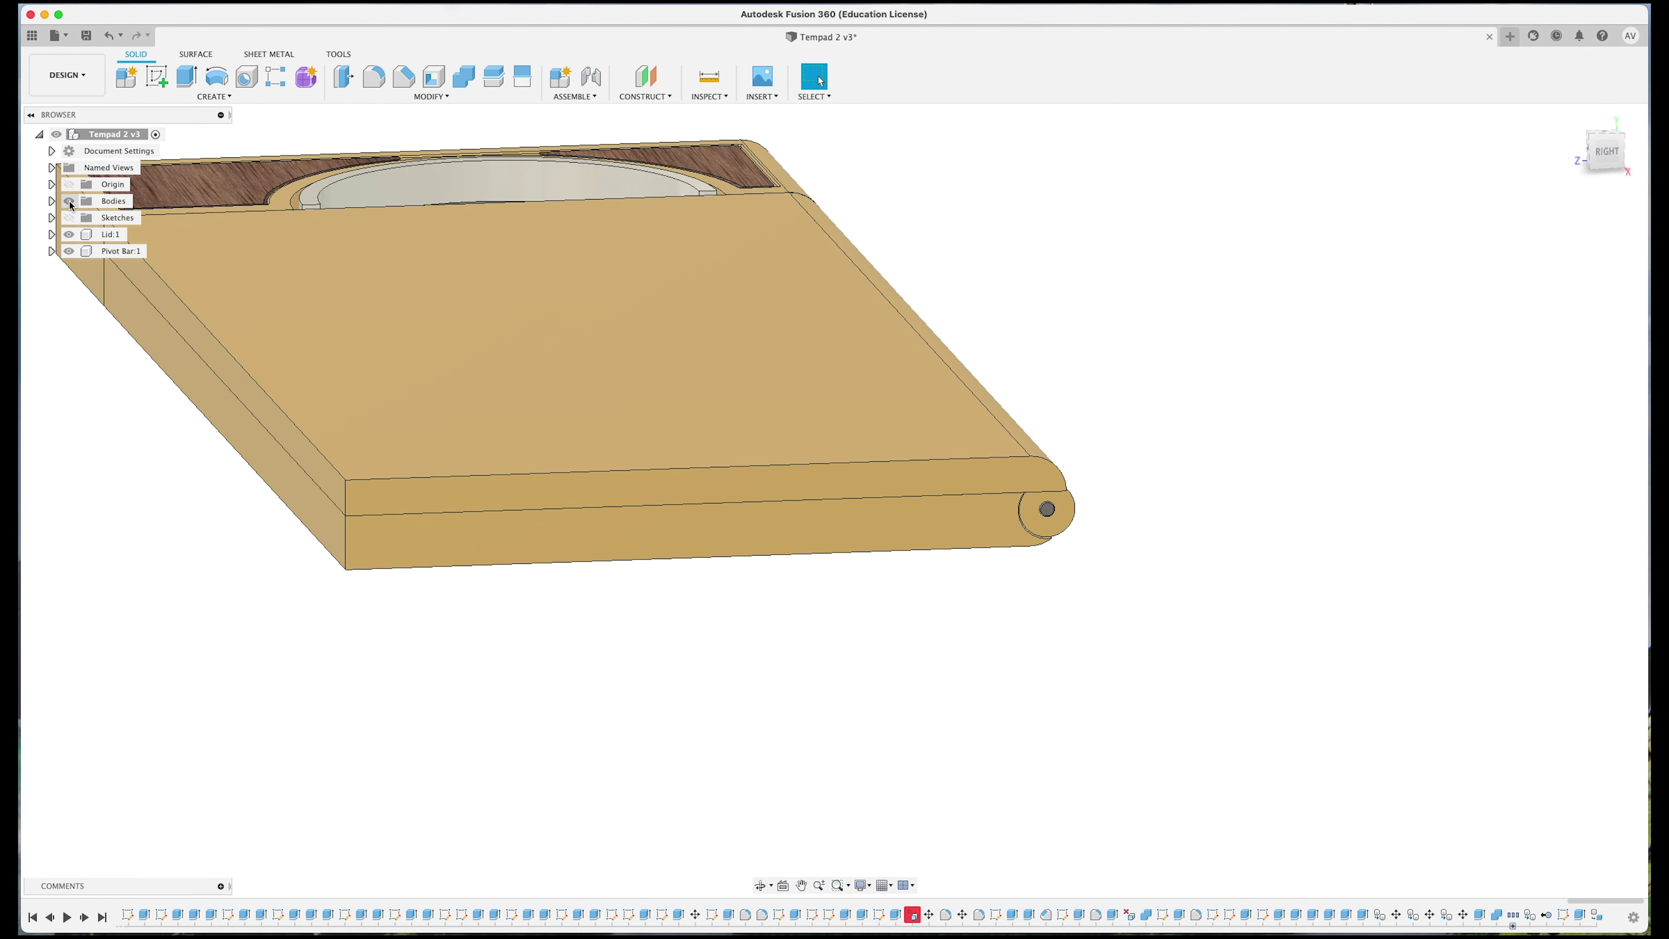
click(107, 201)
Step: Highlight Lid:1 and Pivot Bar:1 to see the rod running inside the lid
middle_drag(227, 453, 402, 445)
shift+middle_drag(263, 496, 394, 559)
click(100, 235)
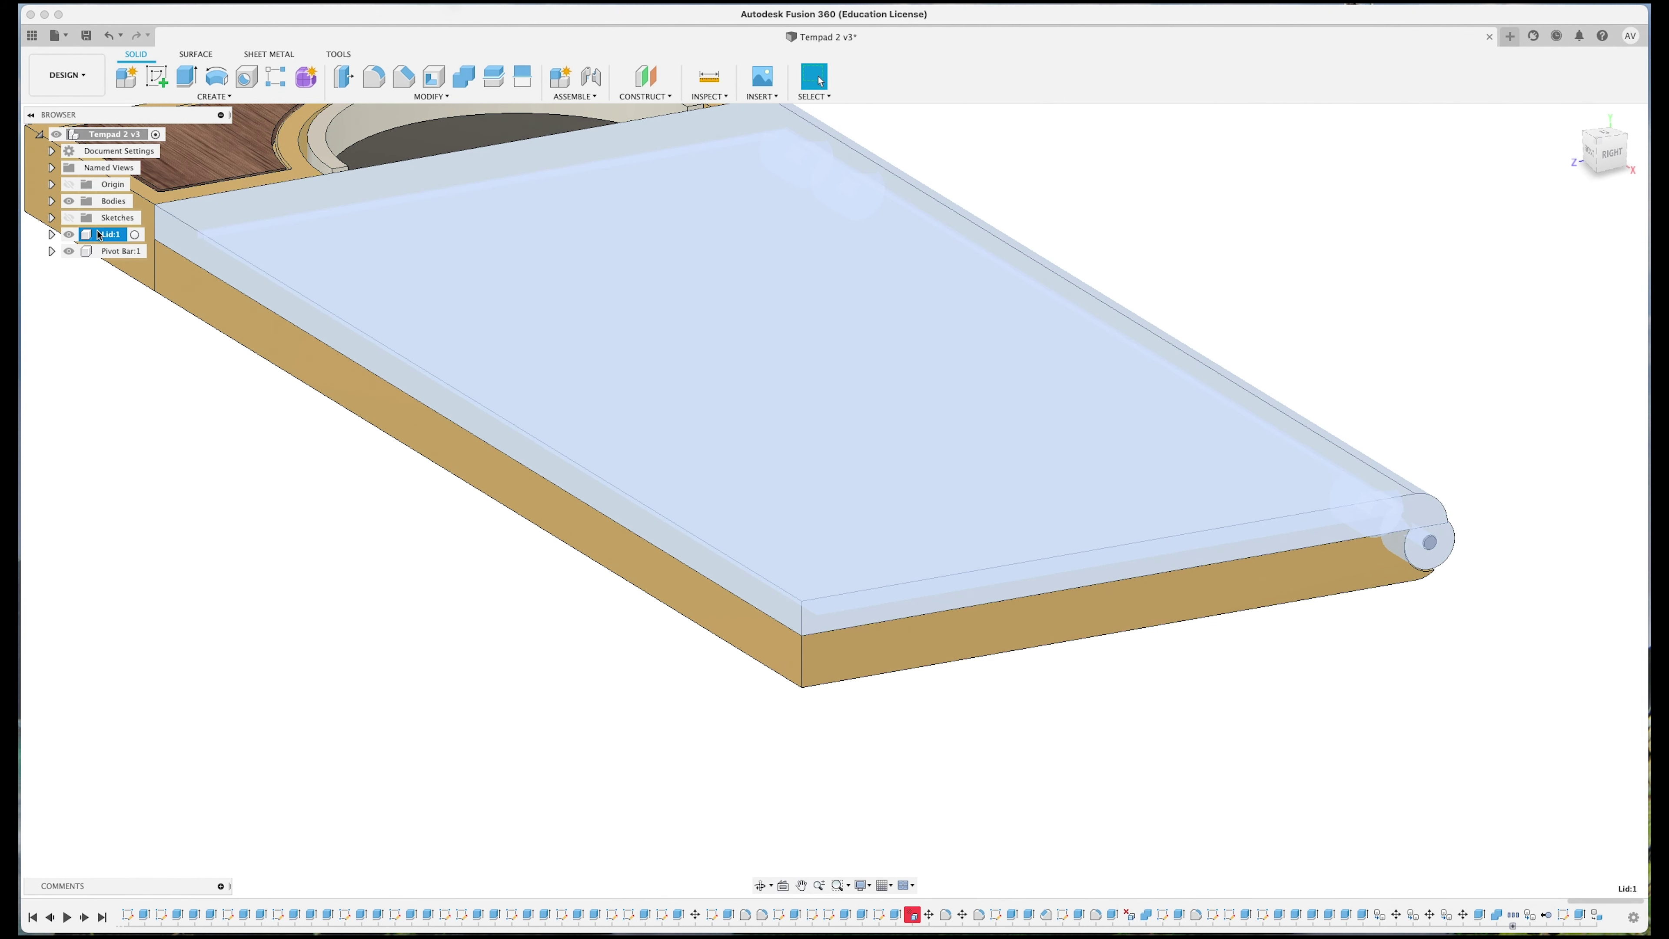
click(112, 253)
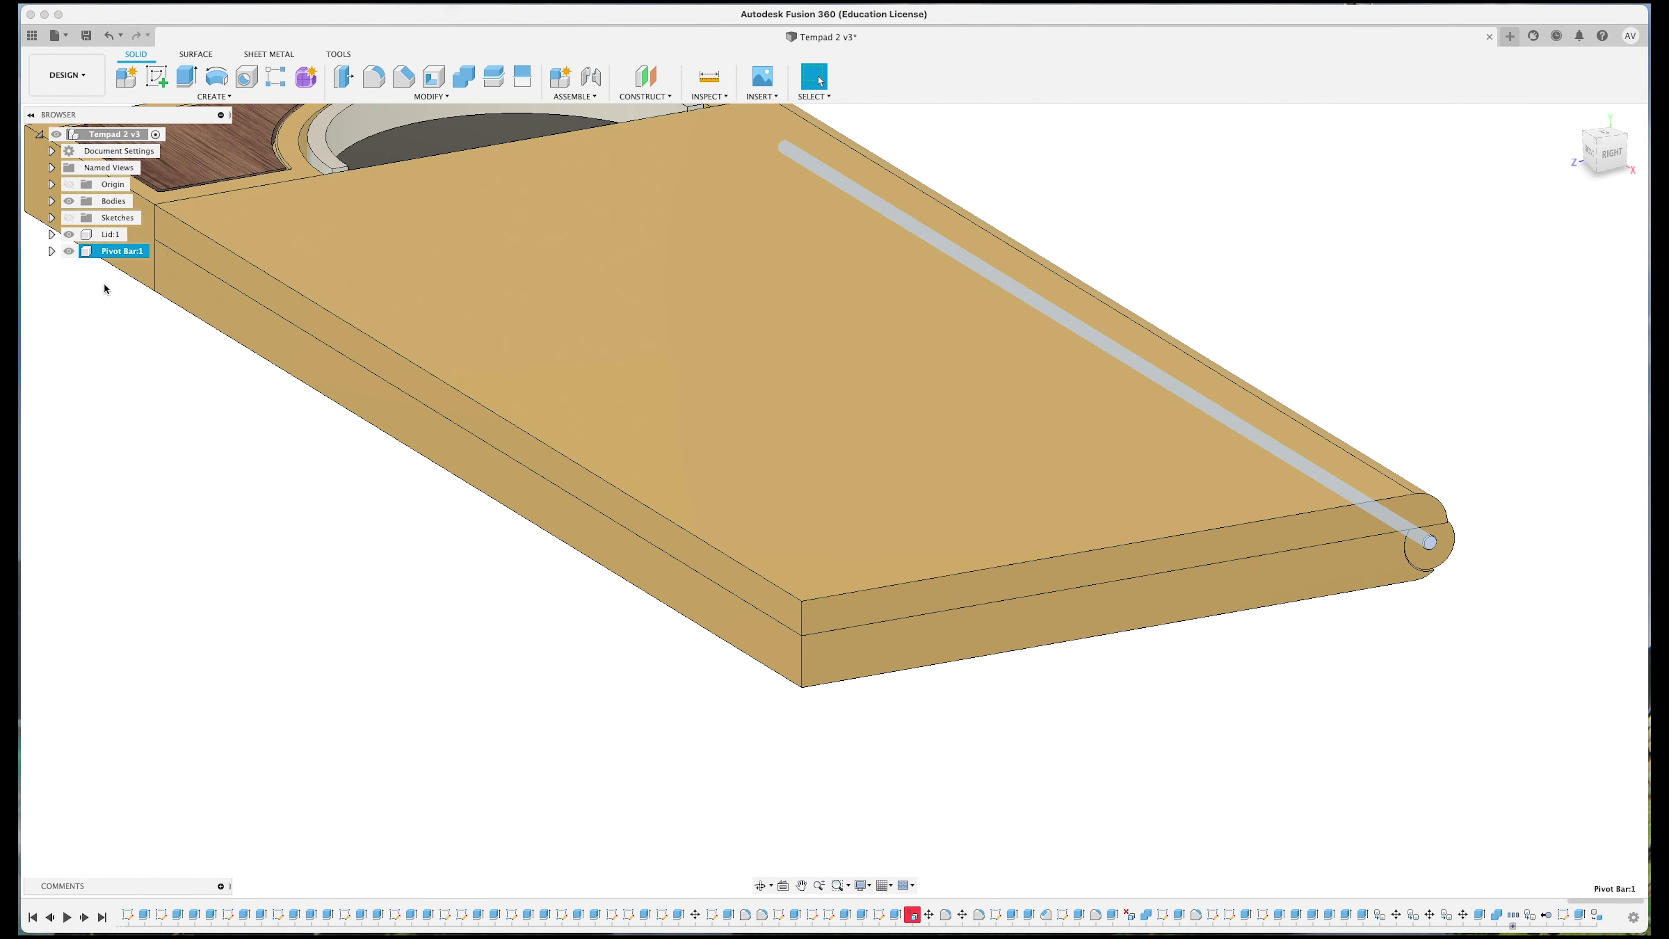
click(104, 384)
shift+middle_drag(730, 622, 728, 601)
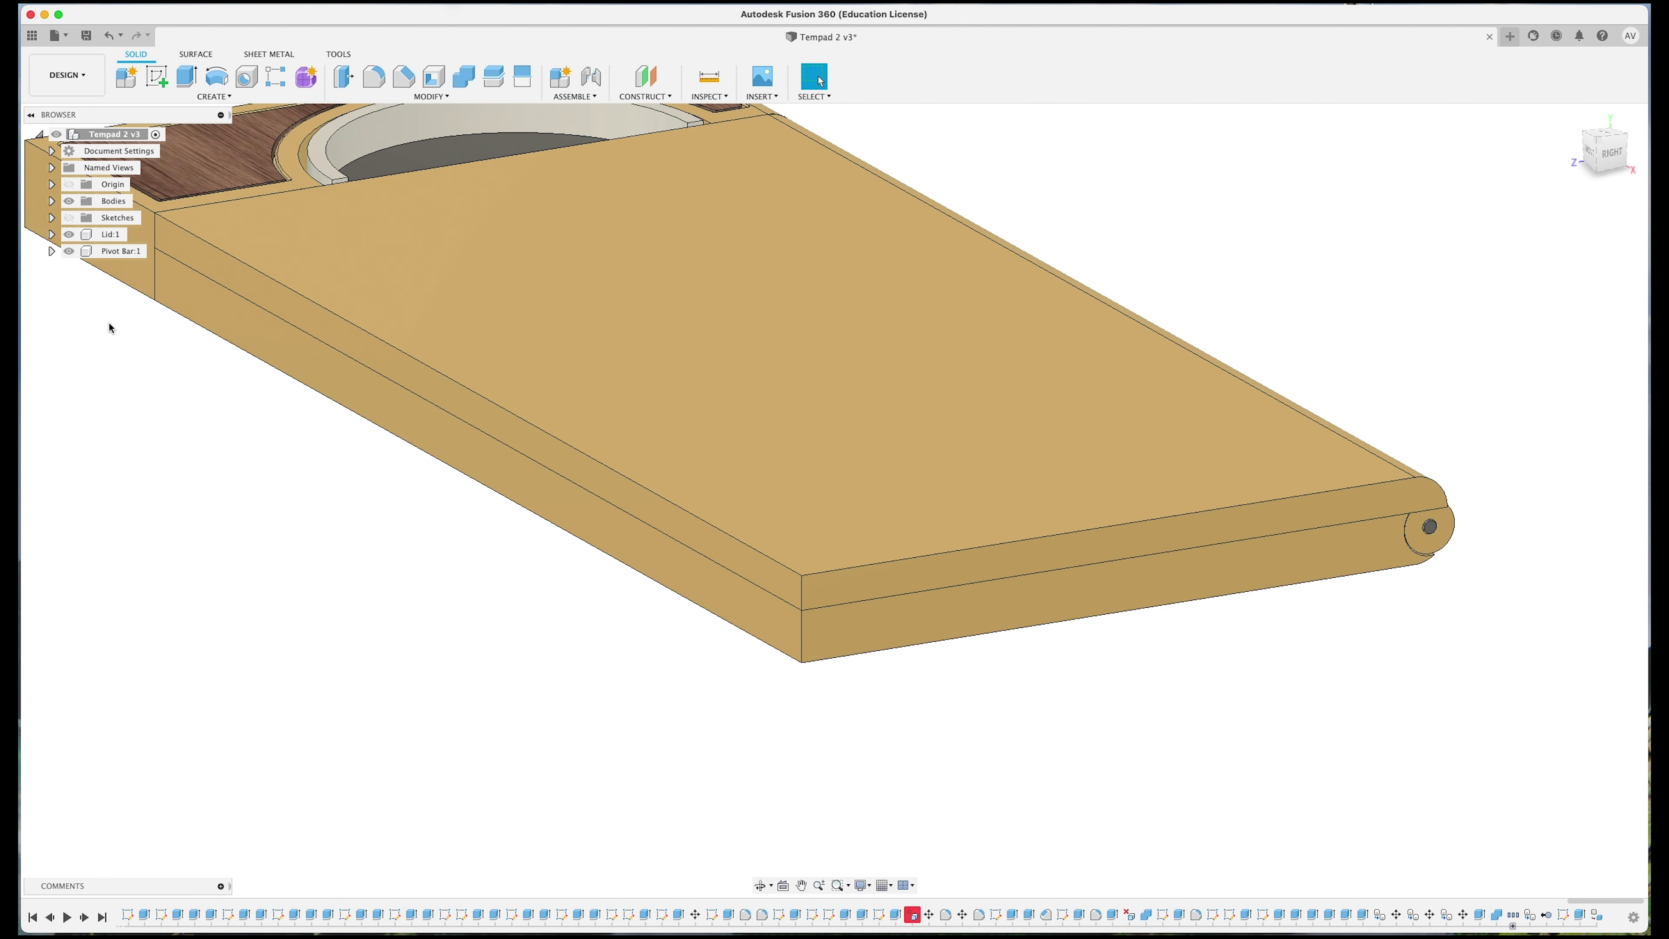
Step: Expand Bodies and turn Key Body into a component, then undo so it stays a plain body
click(51, 202)
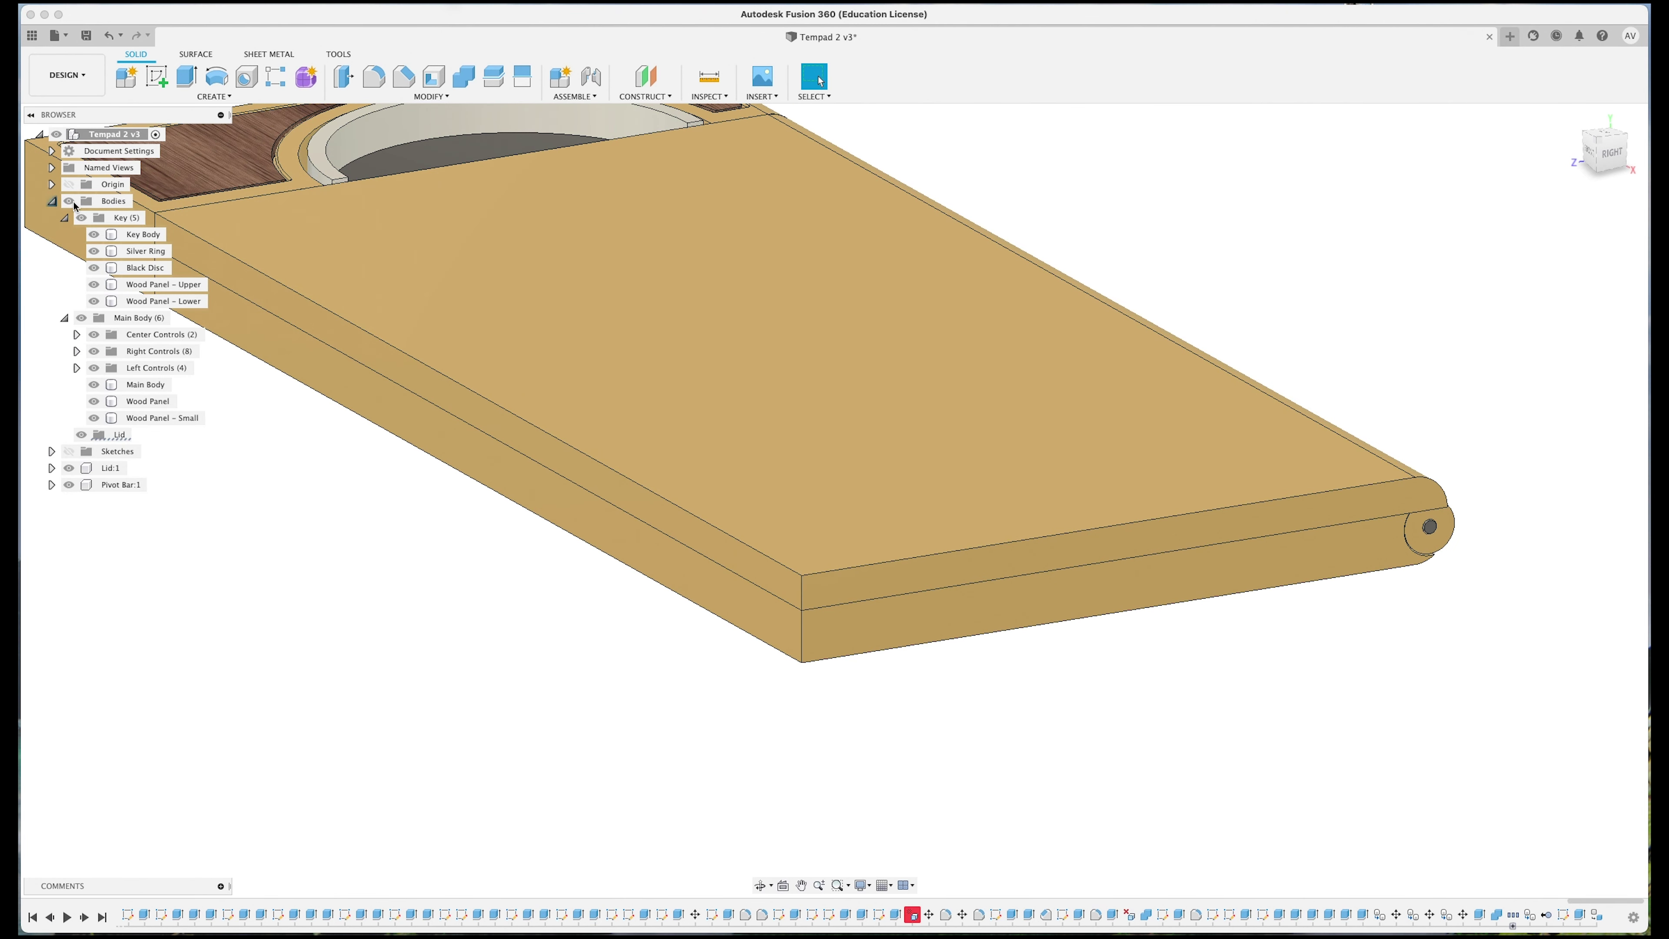
click(139, 241)
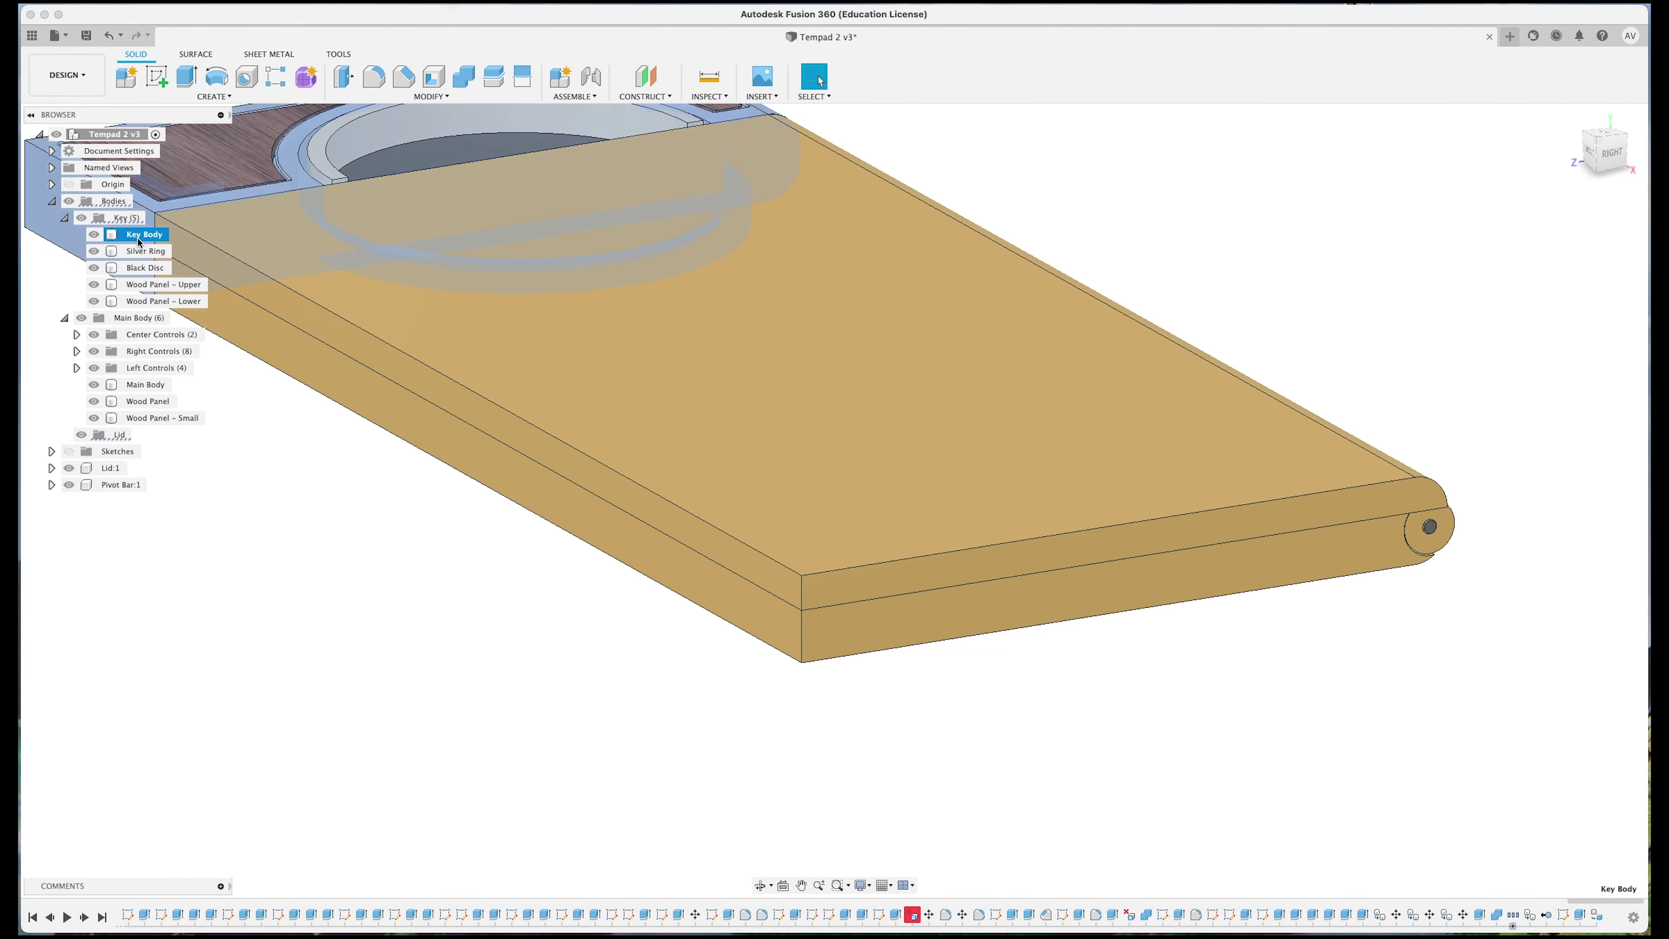
middle_drag(366, 447, 715, 584)
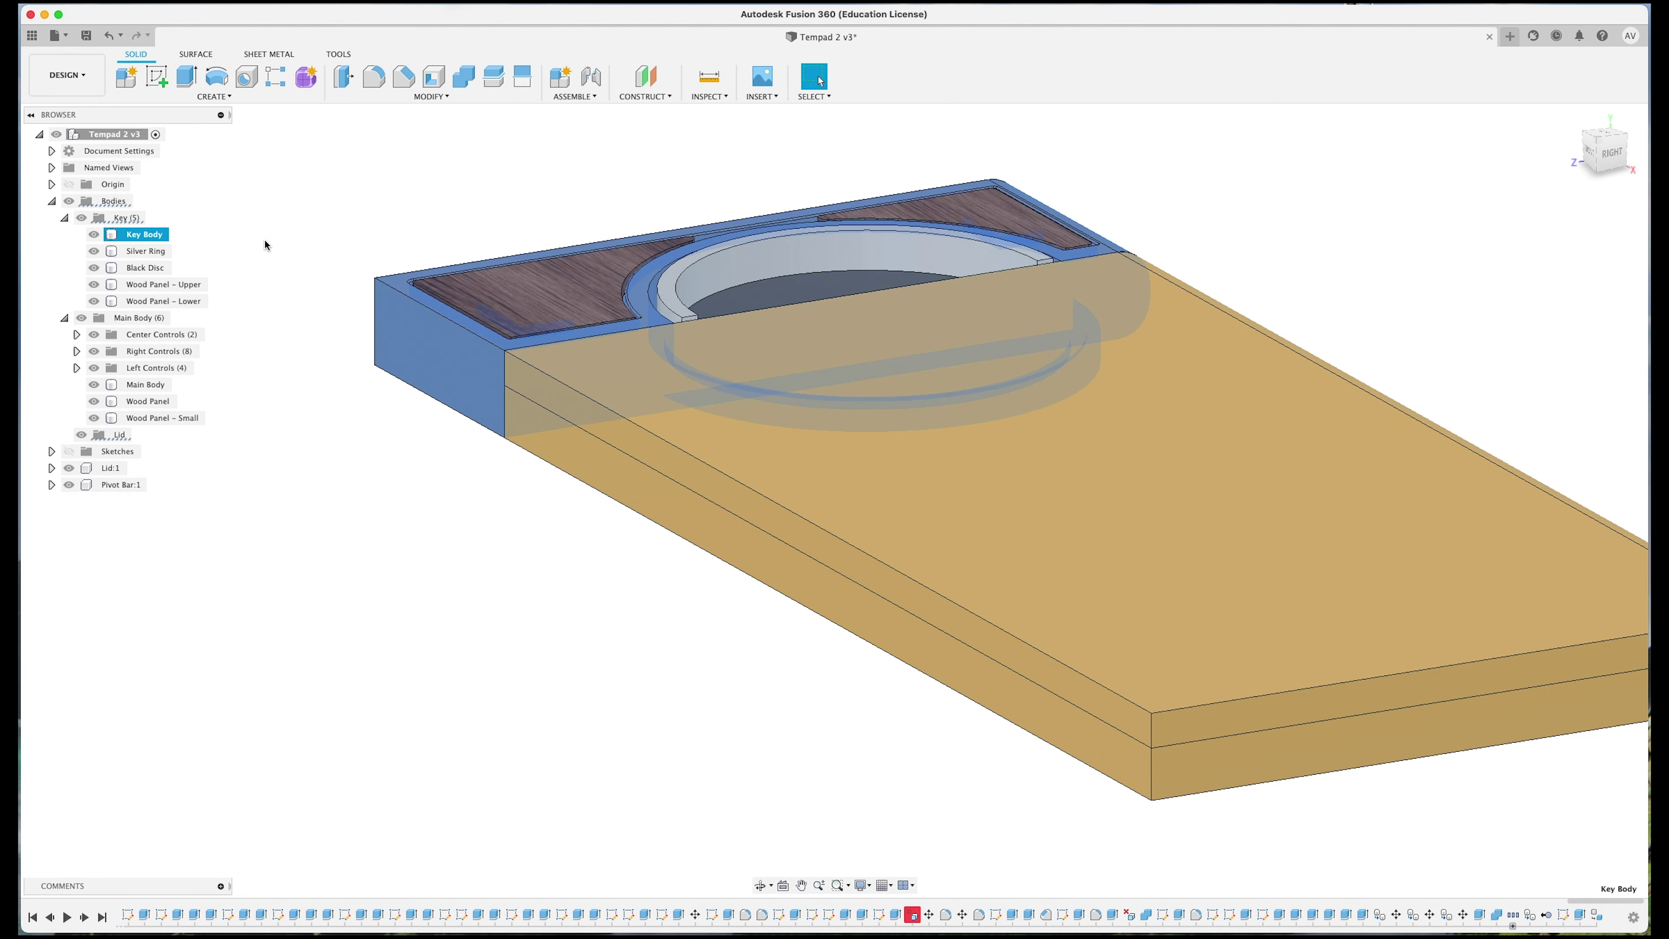
right_click(162, 241)
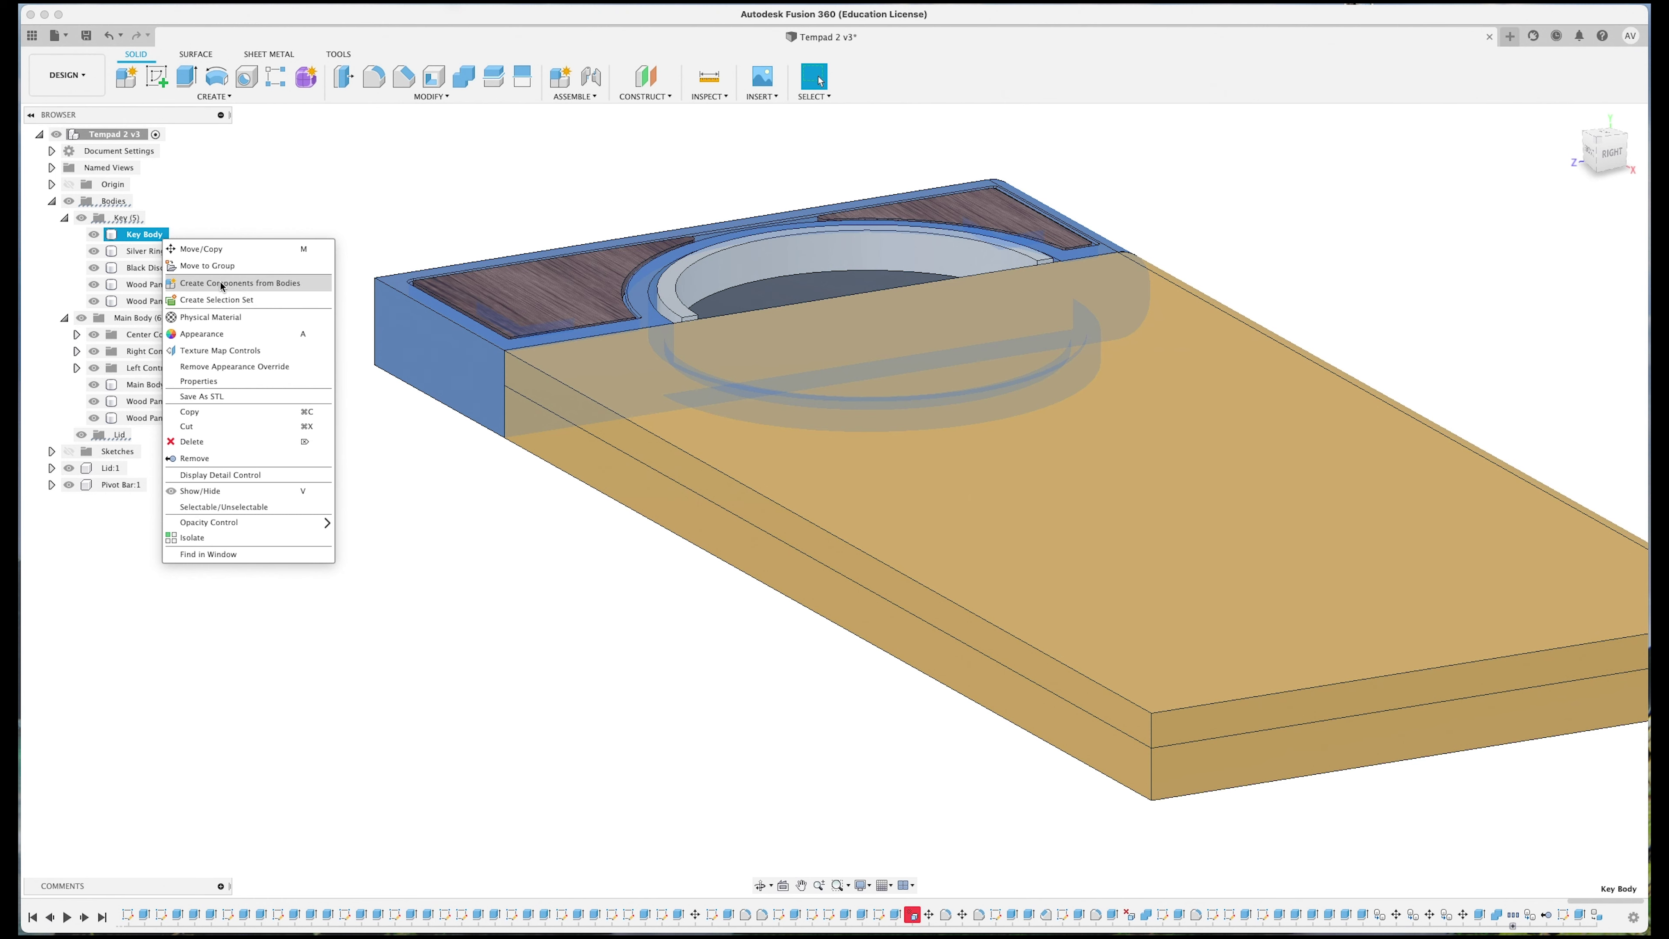
key(Escape)
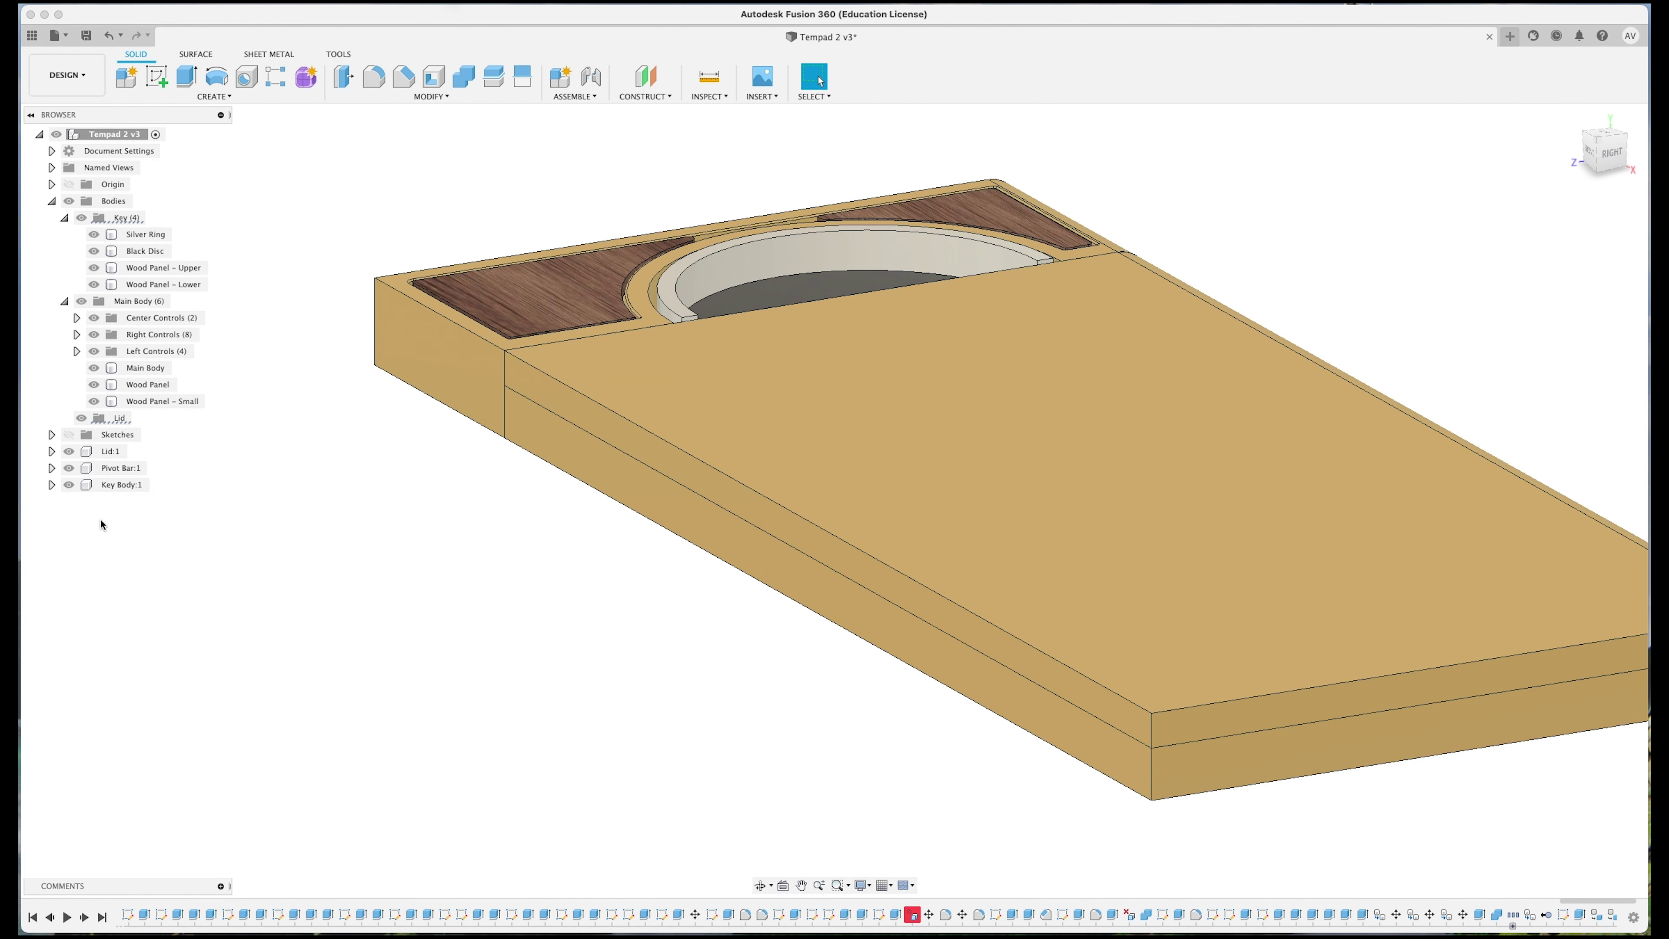
click(120, 487)
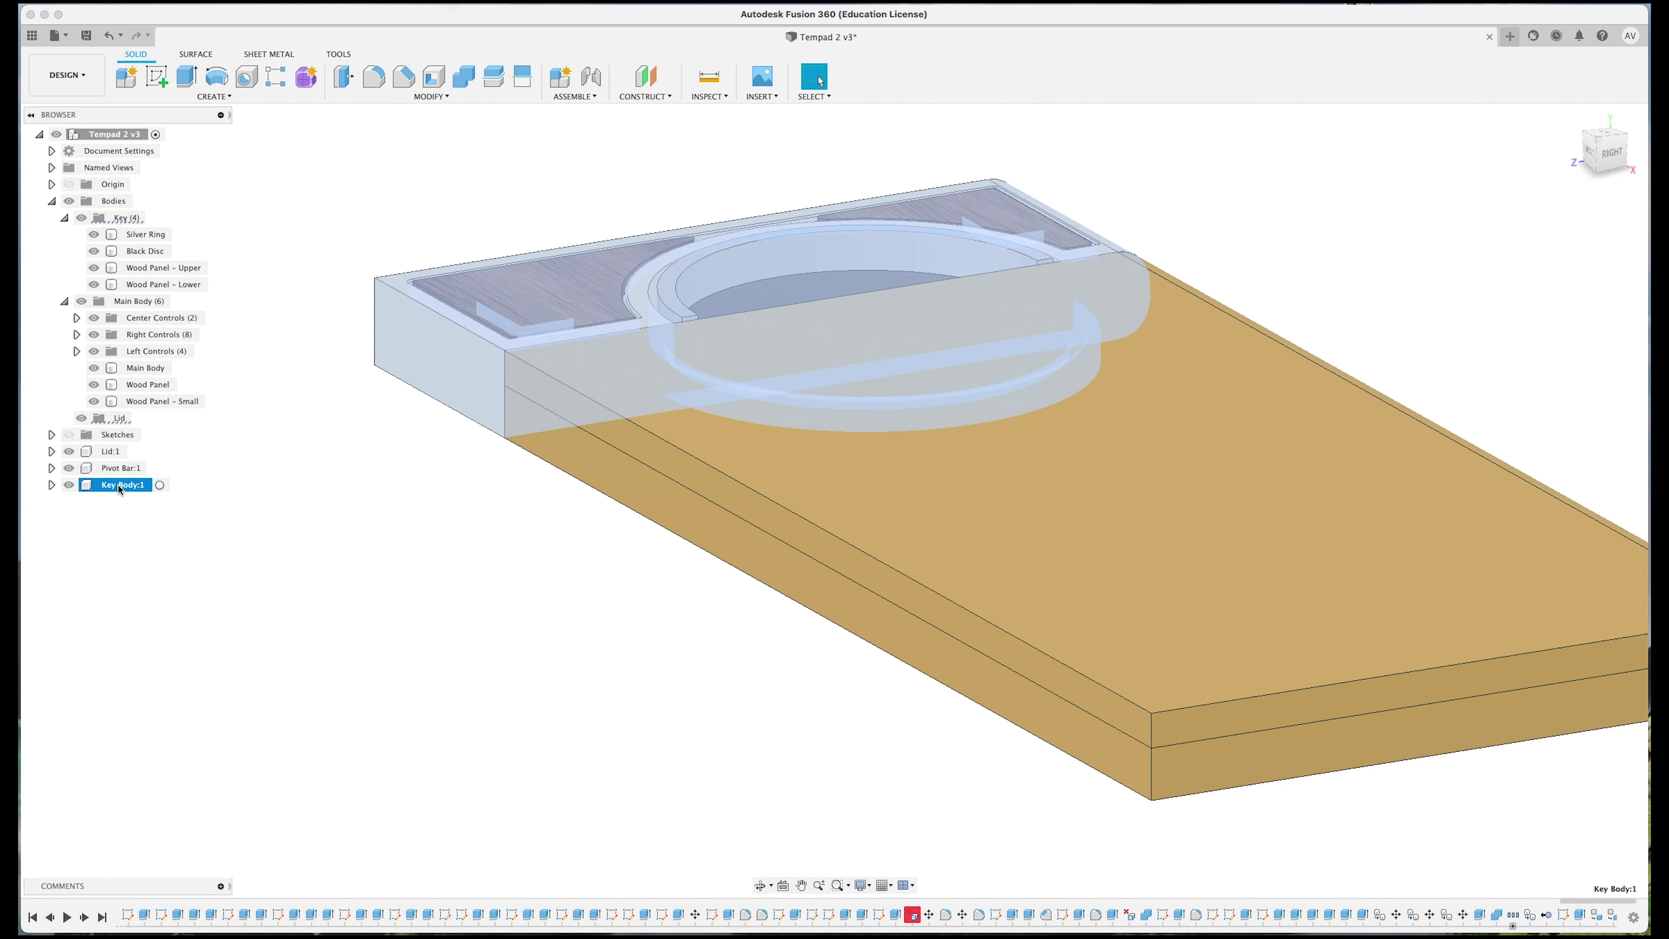
key(super+z)
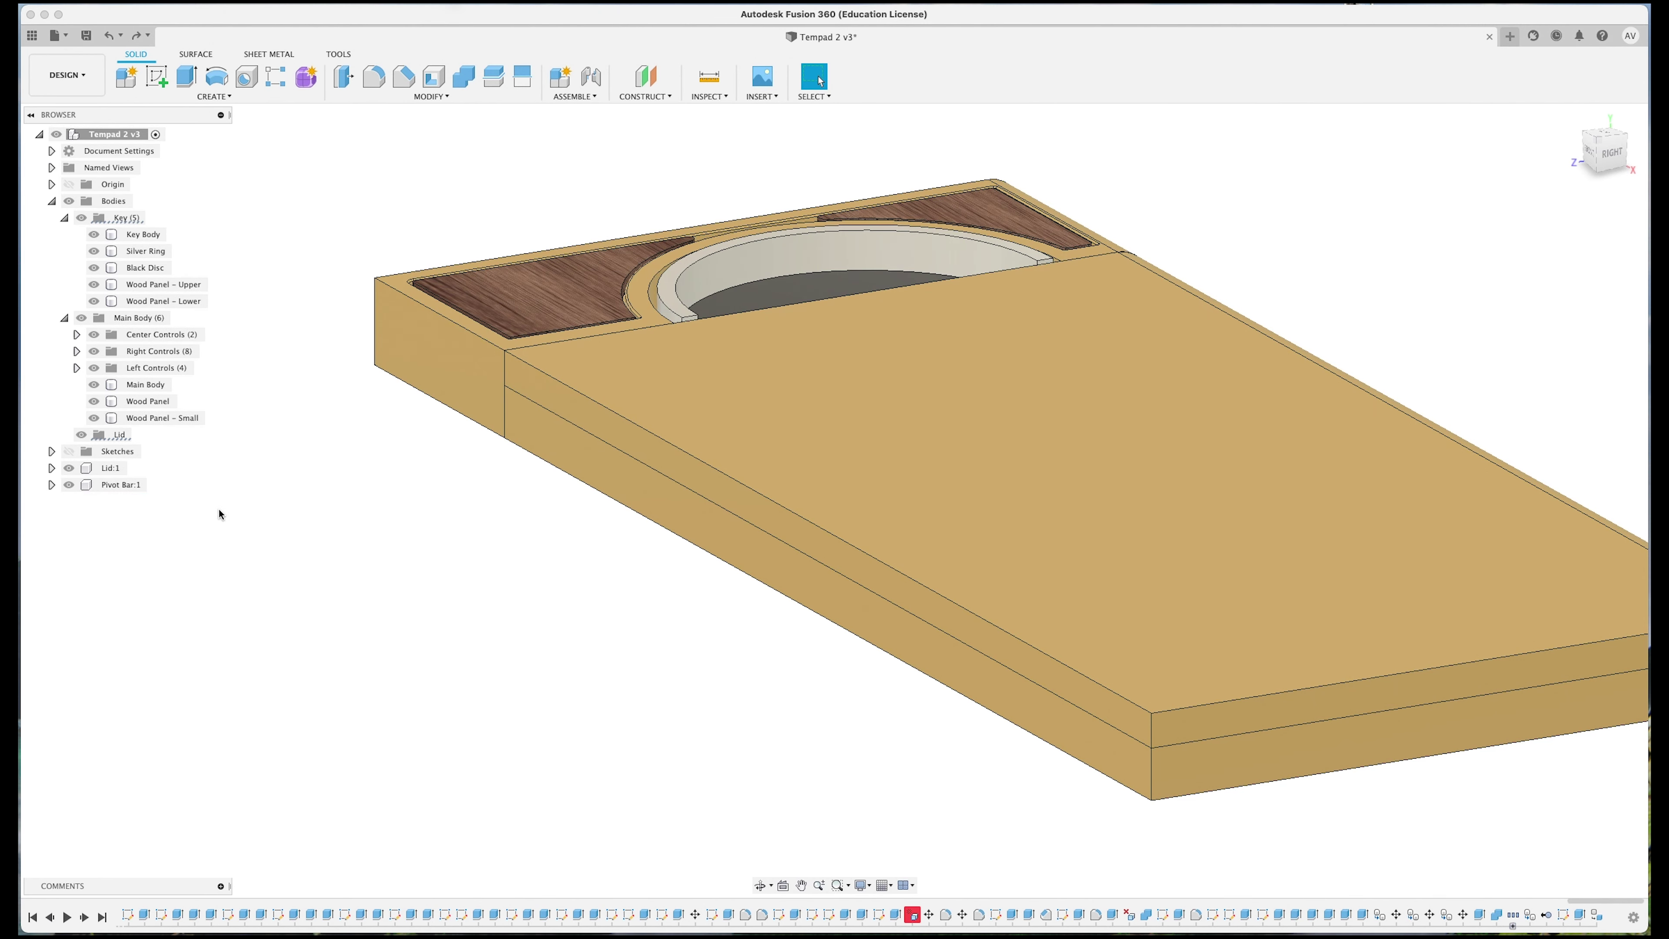
mouse_move(614, 745)
shift+middle_down()
mouse_move(682, 749)
mouse_move(607, 719)
shift+middle_up()
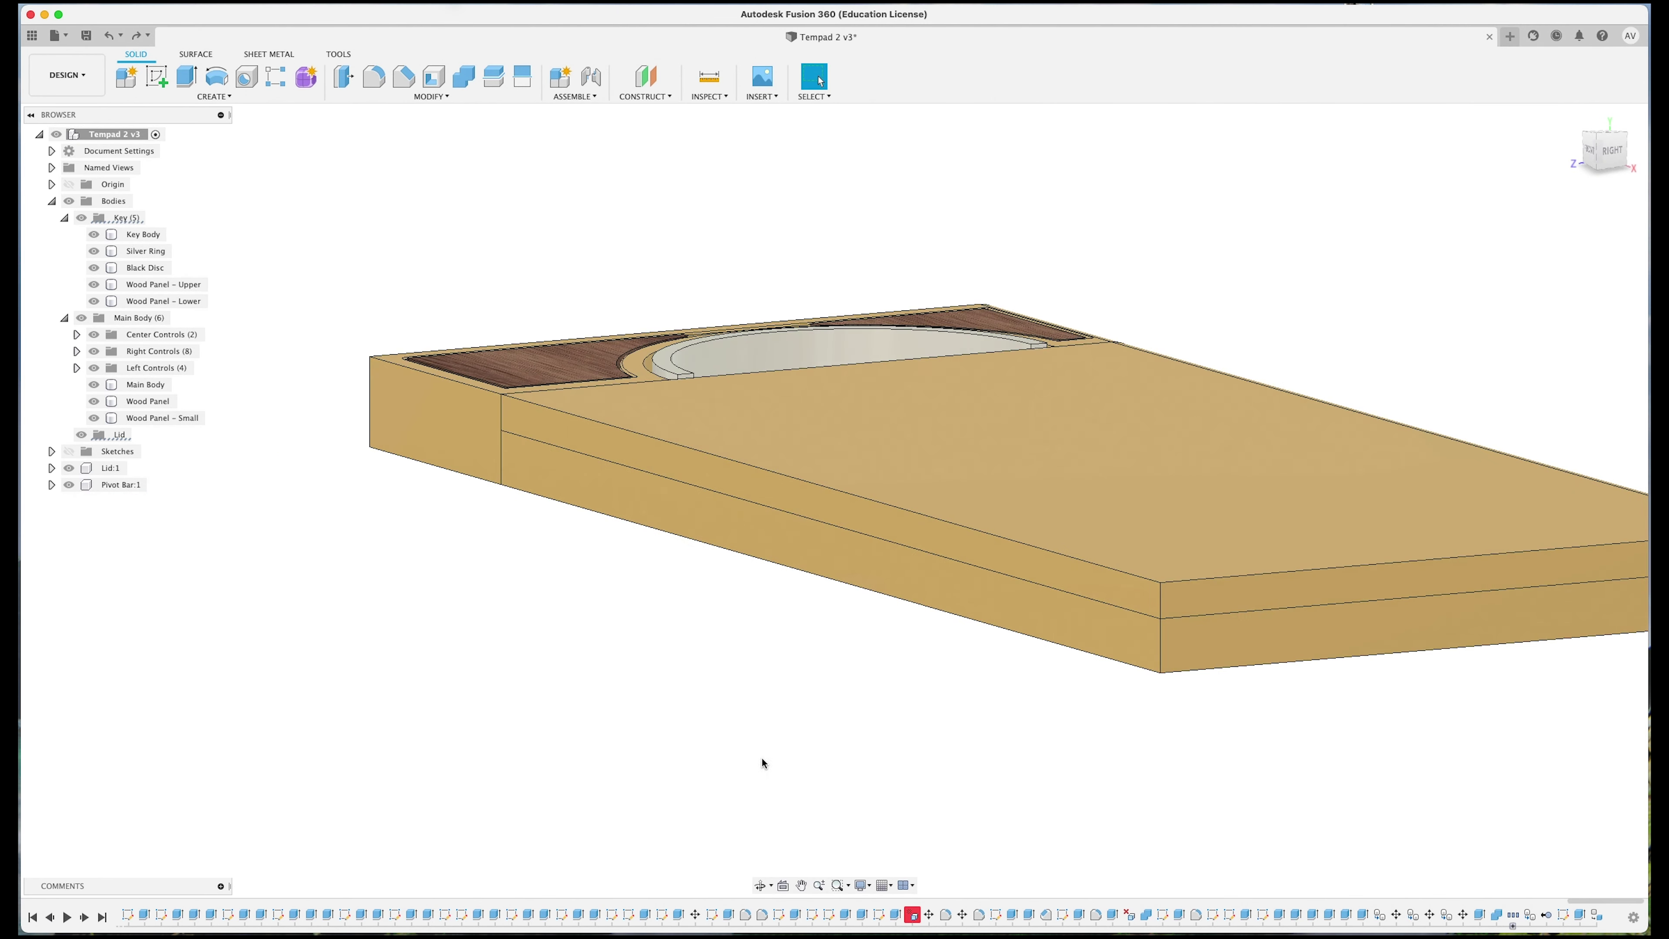
middle_drag(763, 760, 631, 688)
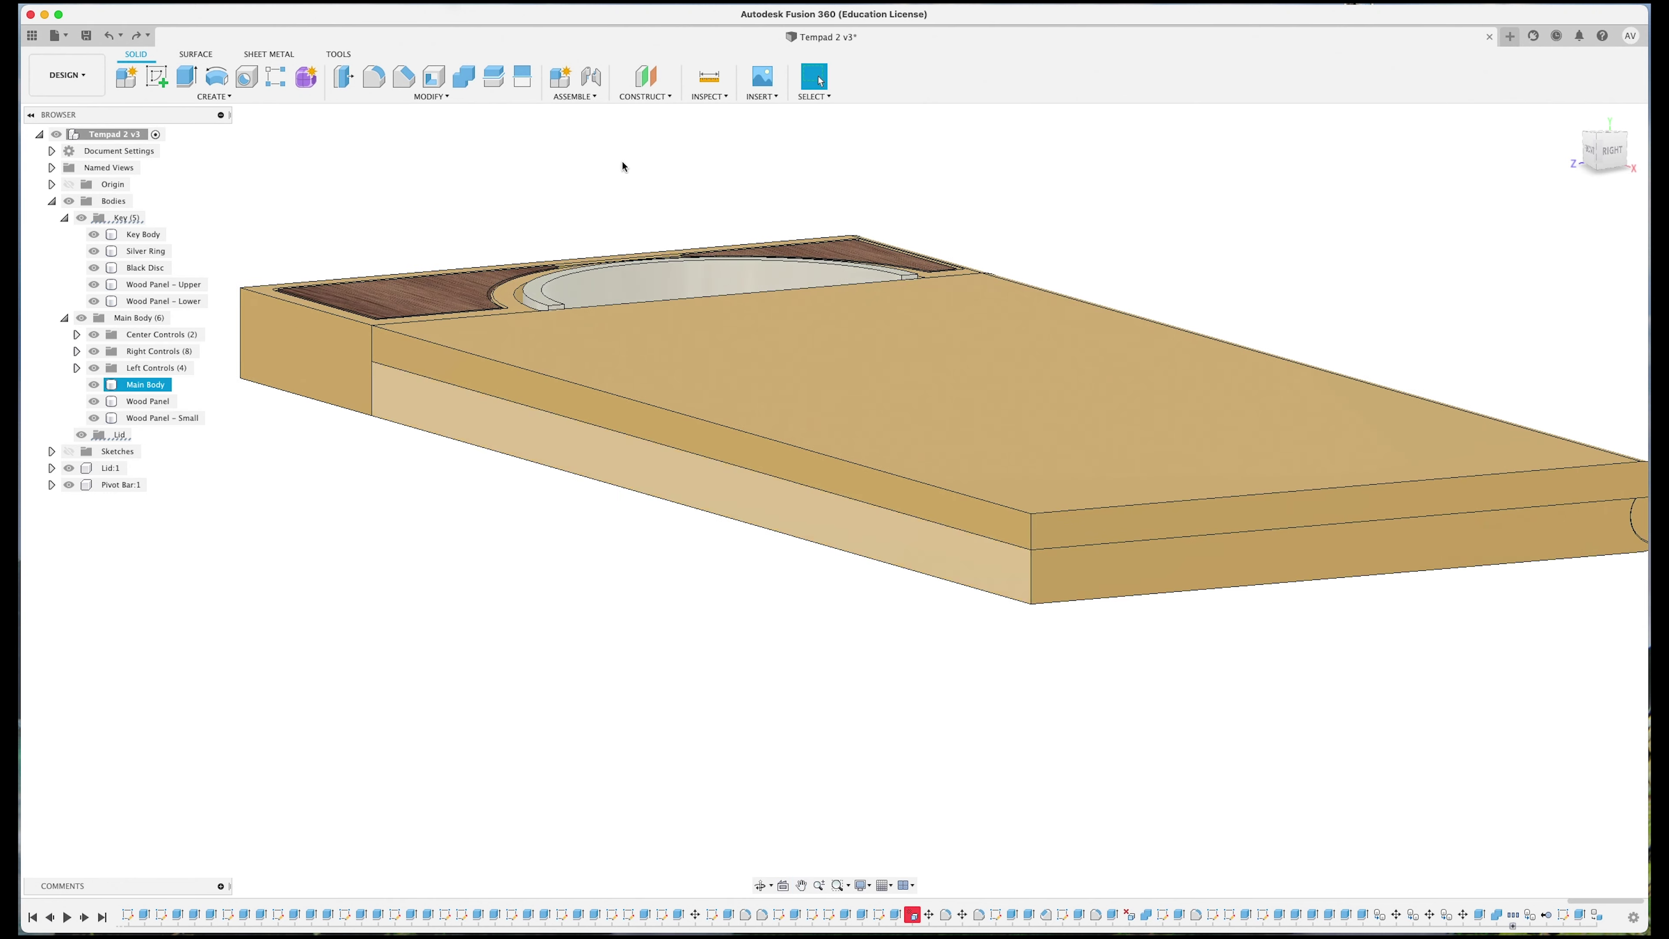
click(592, 96)
Step: Start a new Joint and set its motion type to Revolute
click(571, 126)
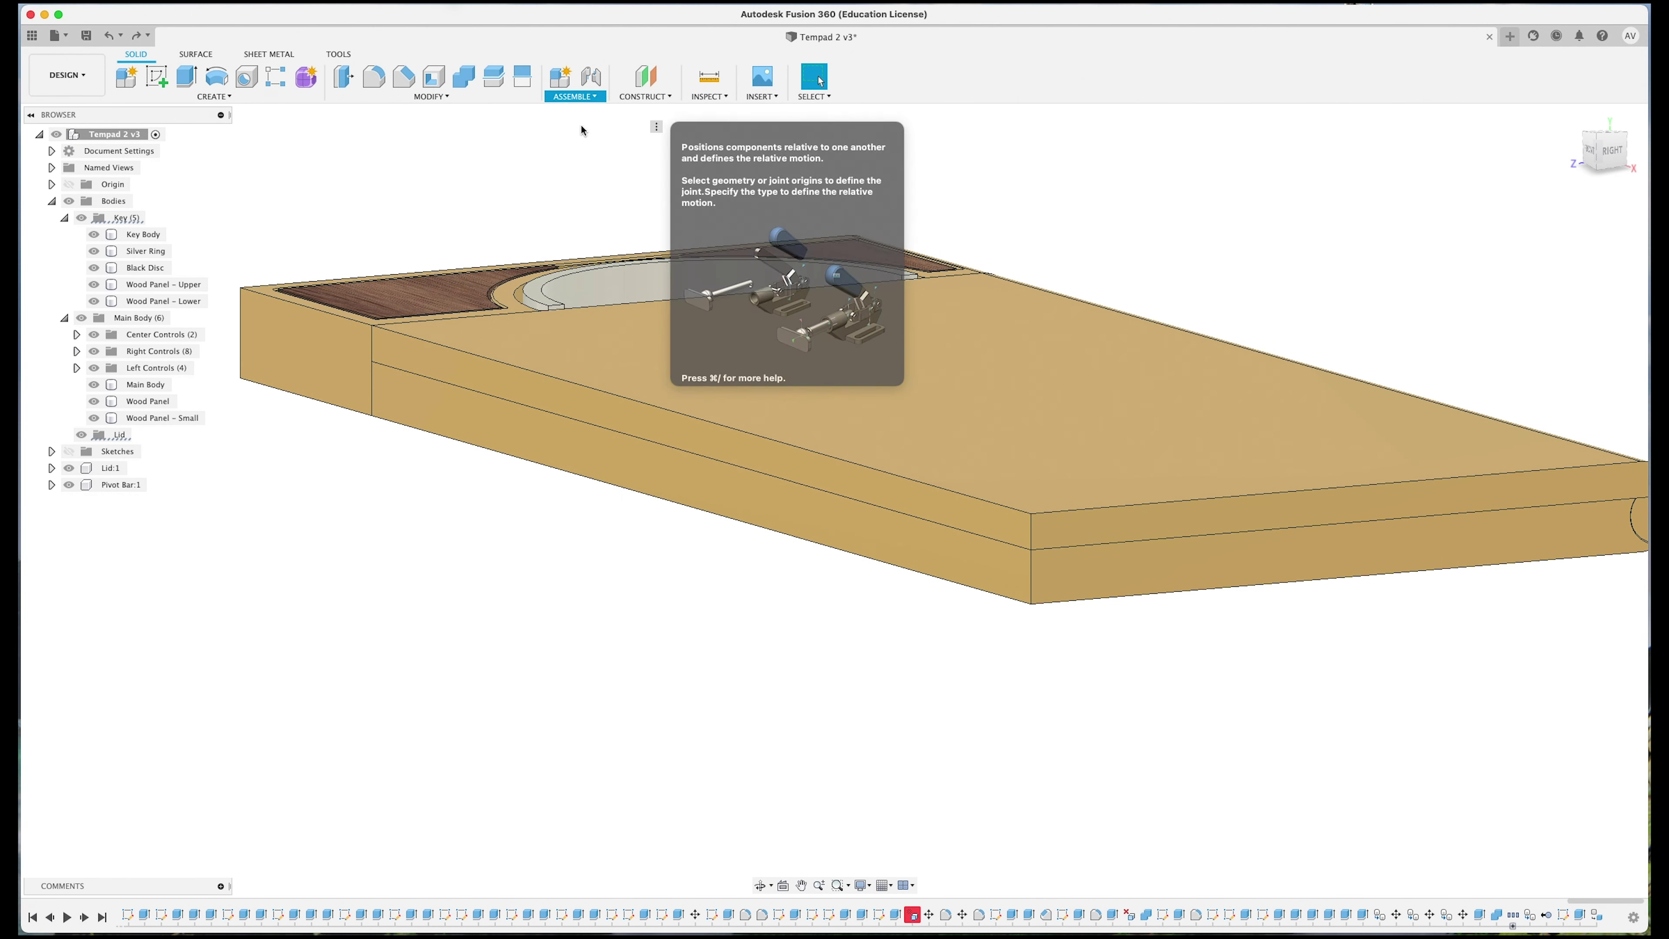
middle_drag(834, 536, 604, 574)
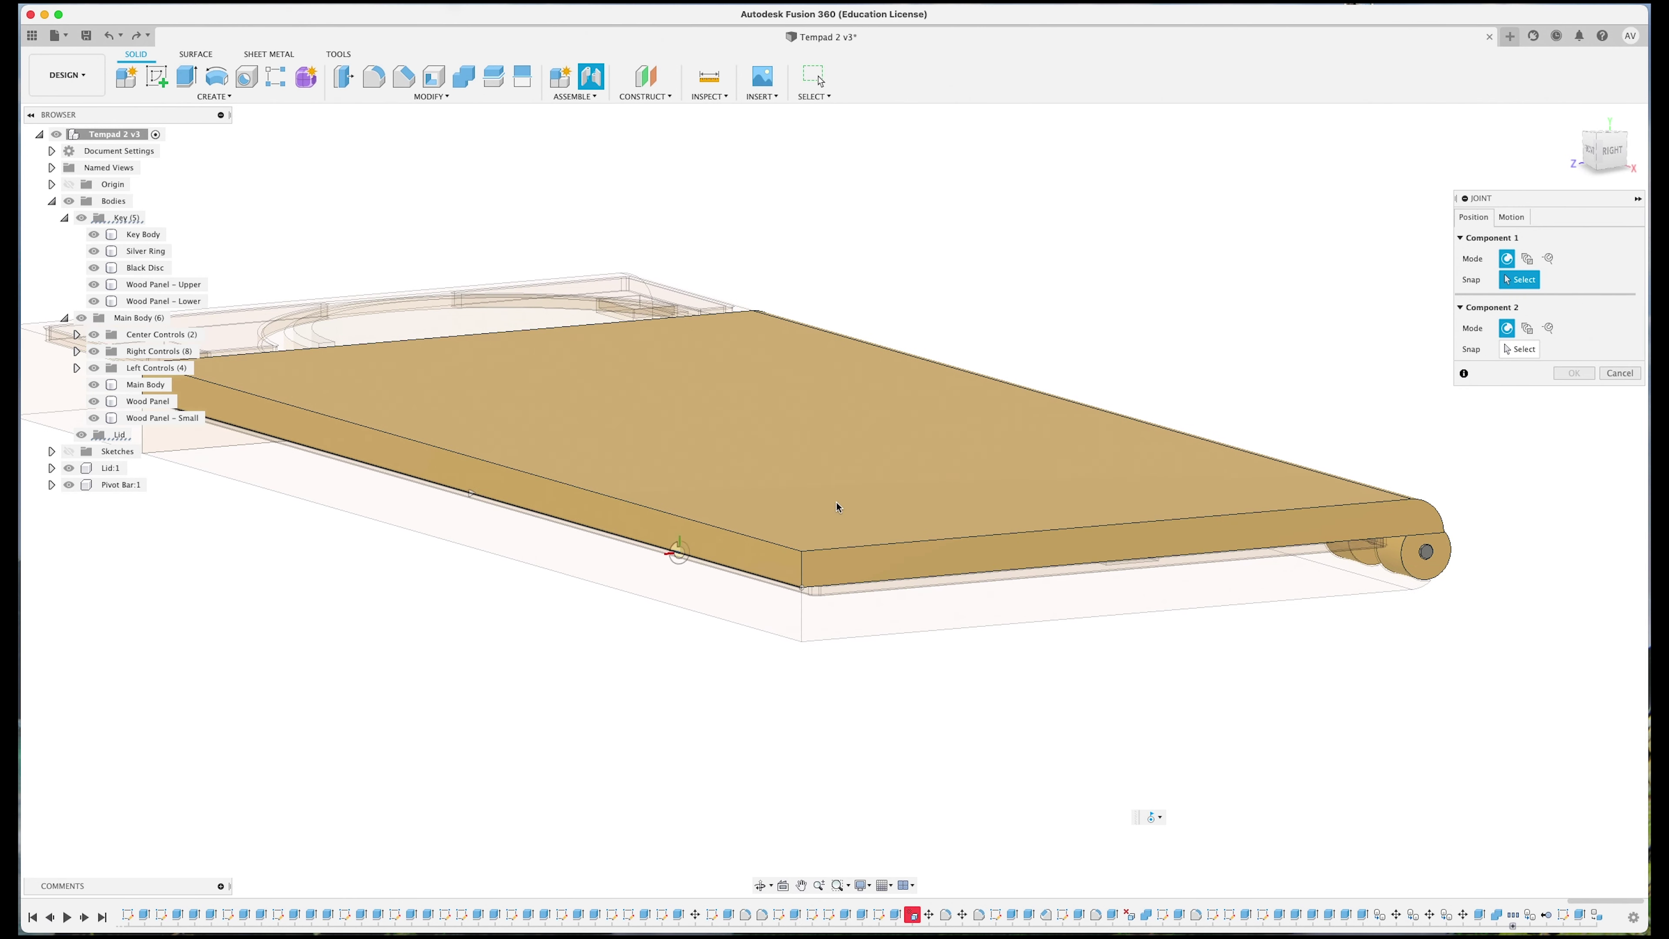
click(1505, 218)
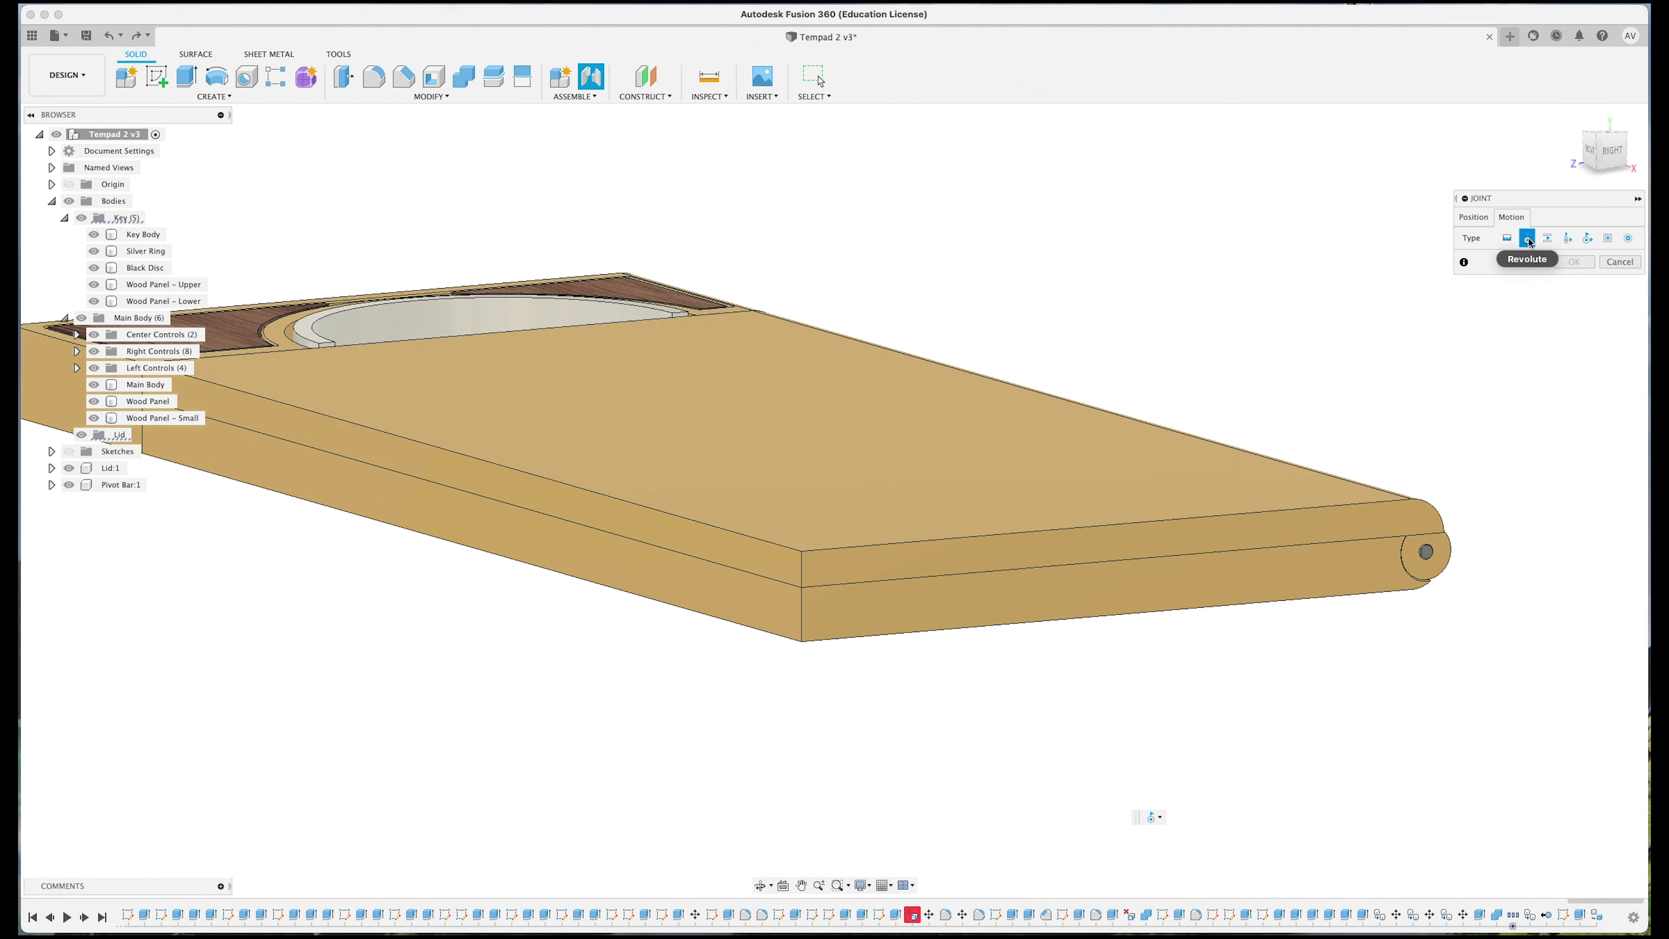
Step: Join the lid's hinge-hole edge to the Pivot Bar's centre and create the joint
click(1474, 219)
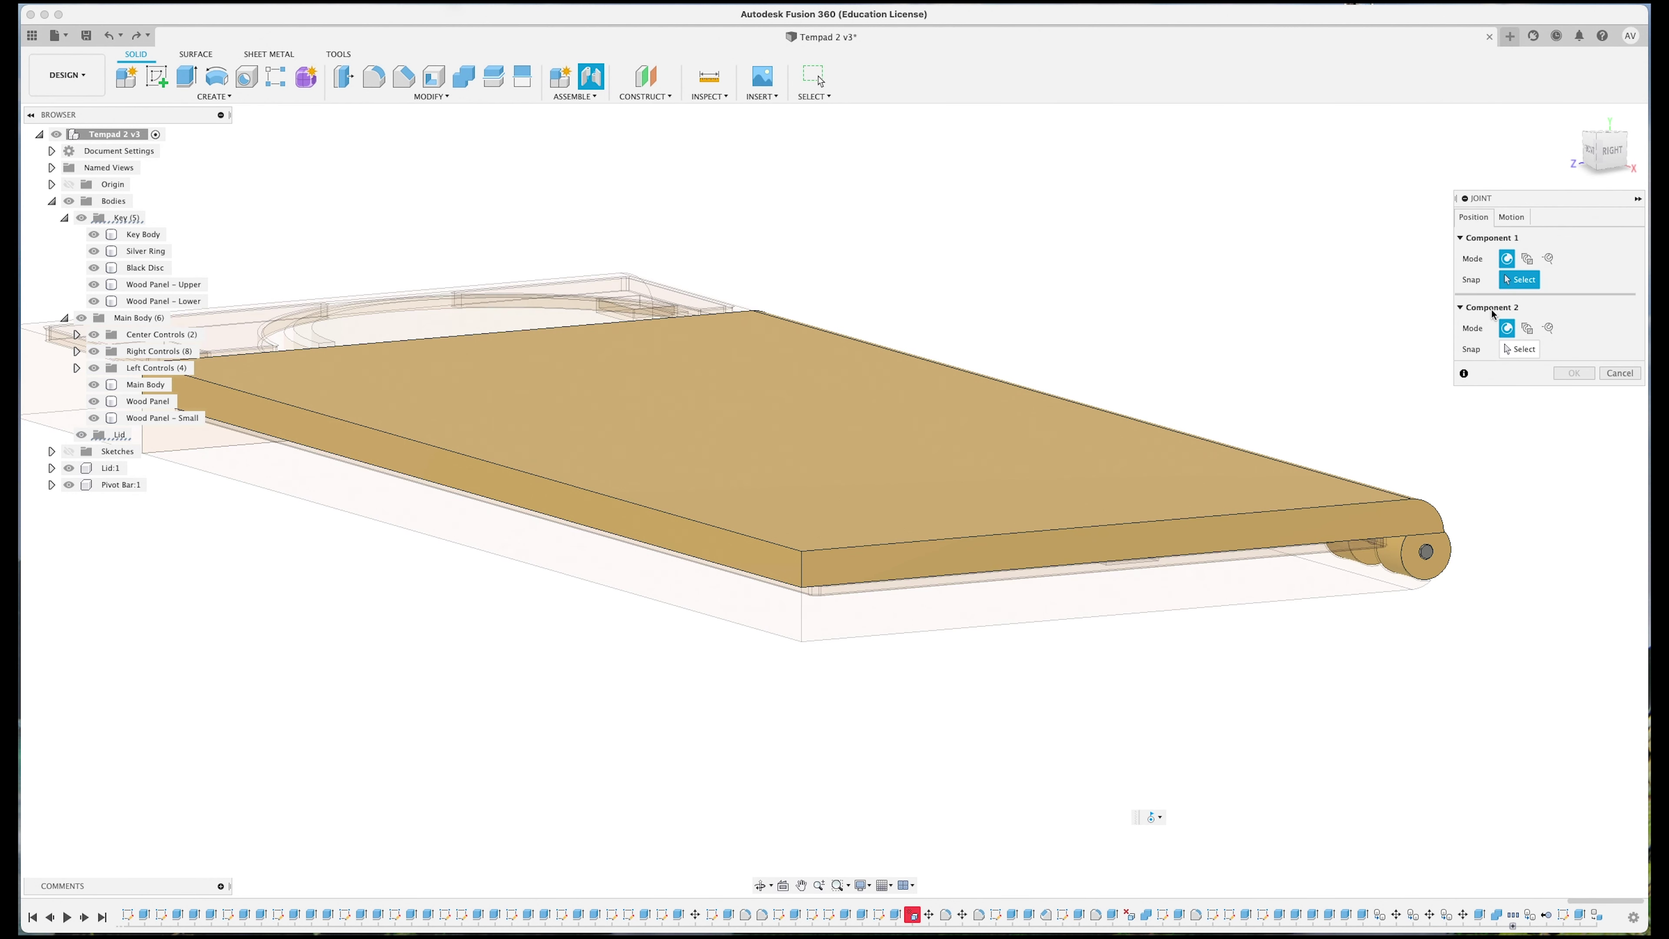
shift+middle_drag(1428, 396, 1382, 400)
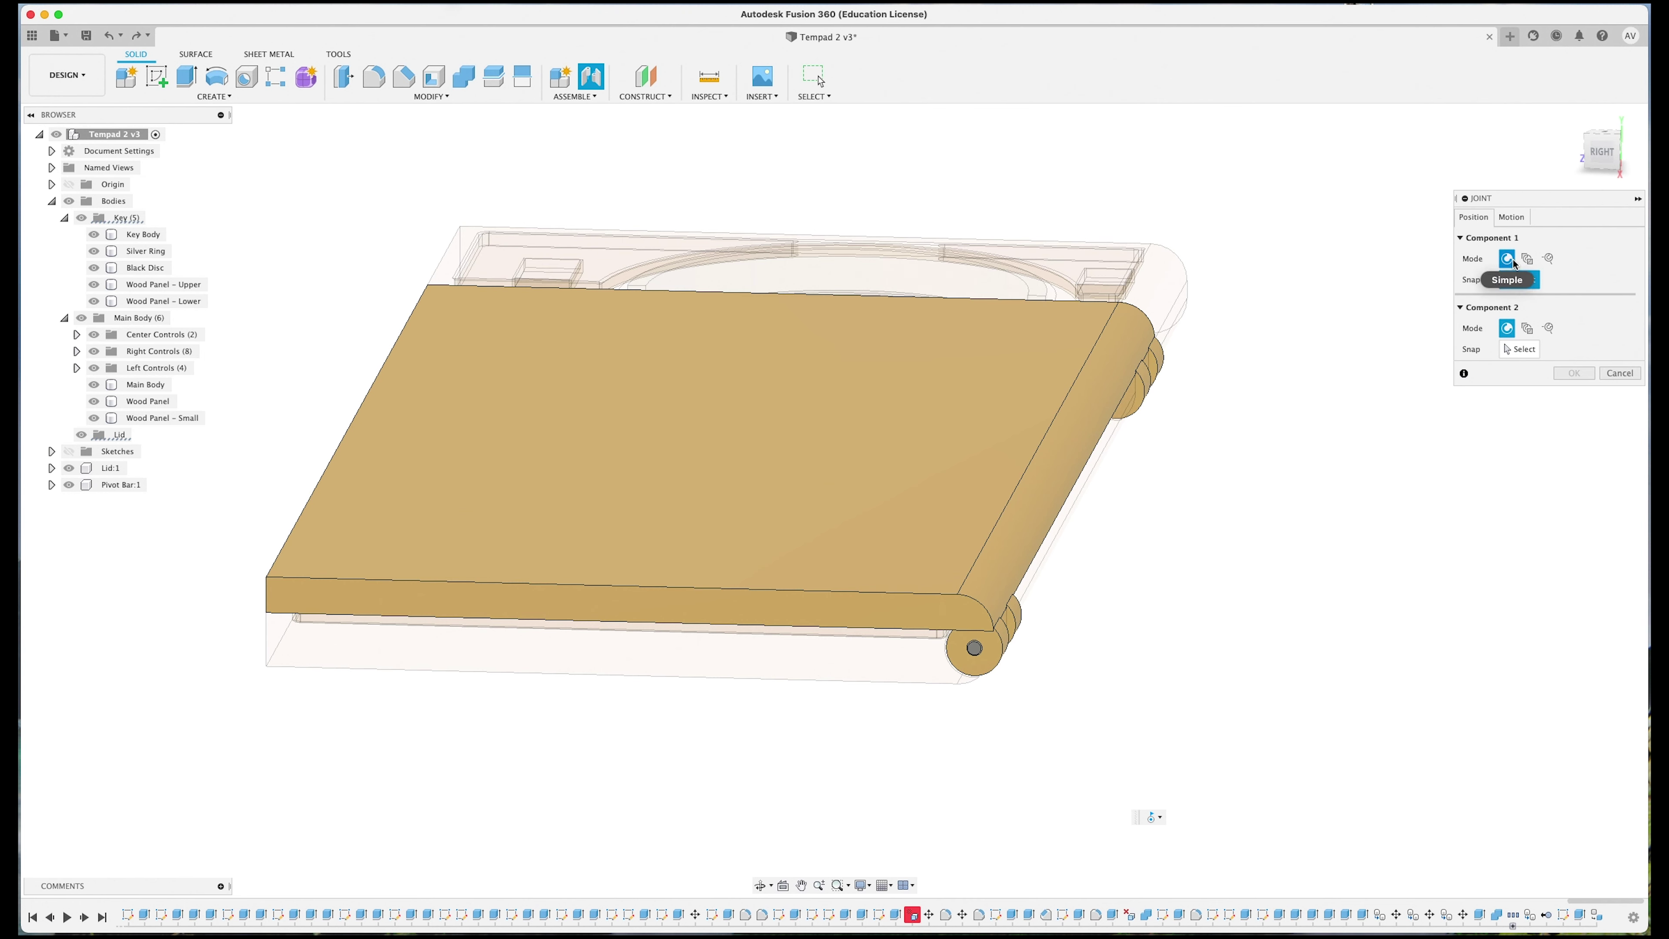
scroll(1177, 653, up, 8)
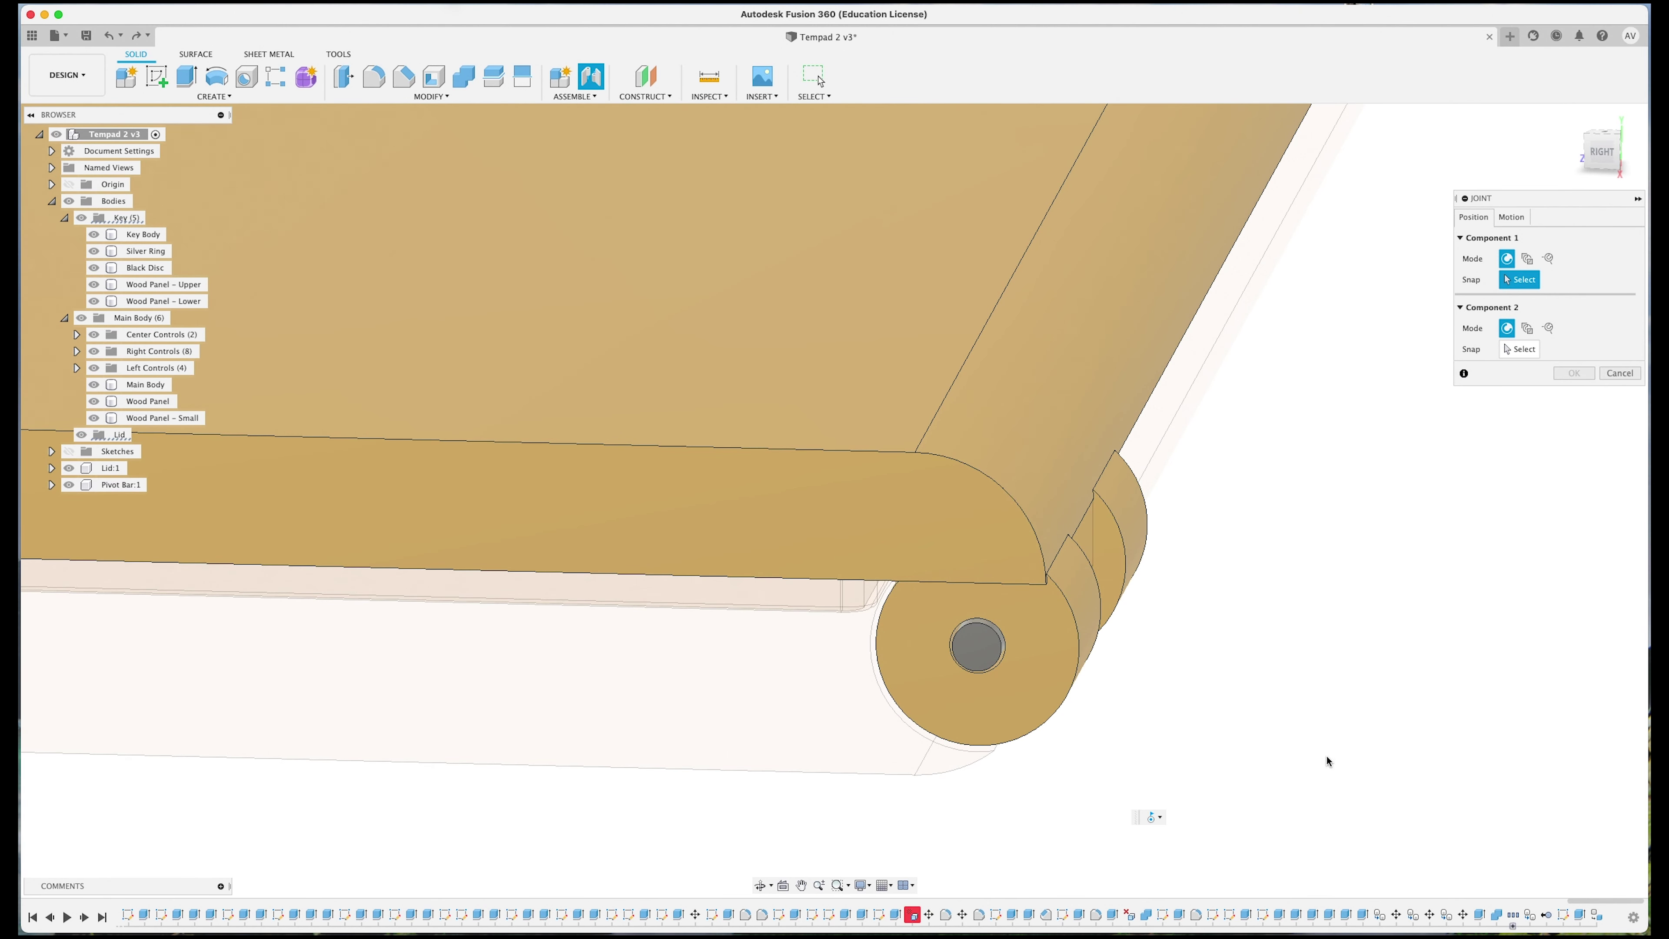
scroll(1140, 768, up, 3)
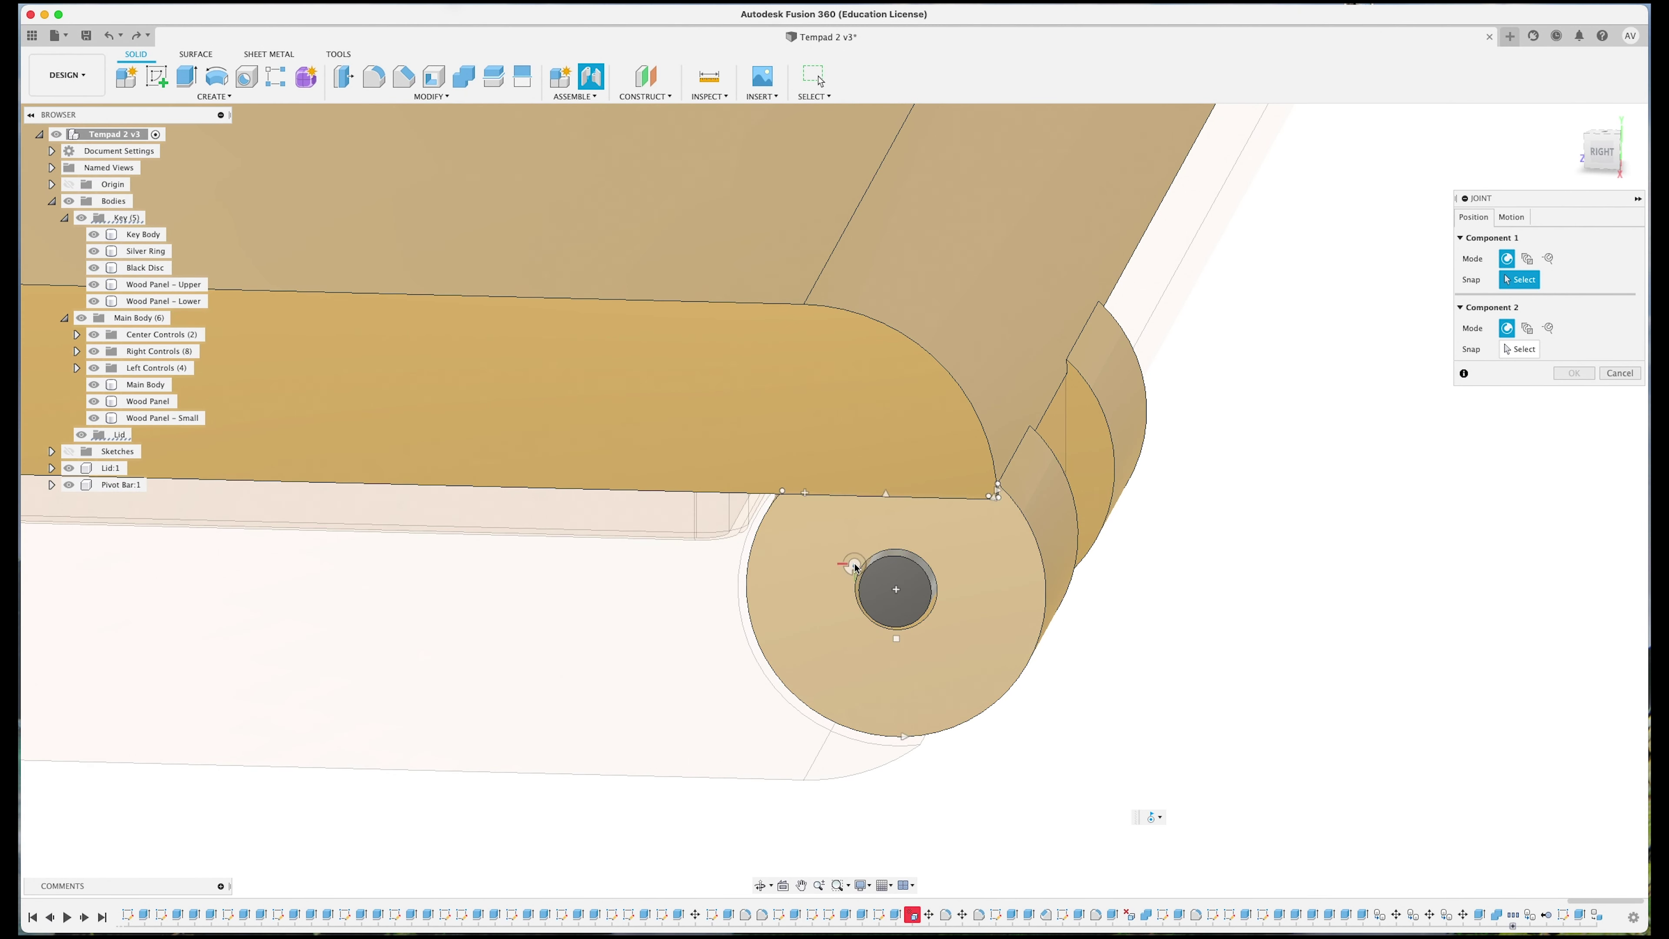
click(881, 555)
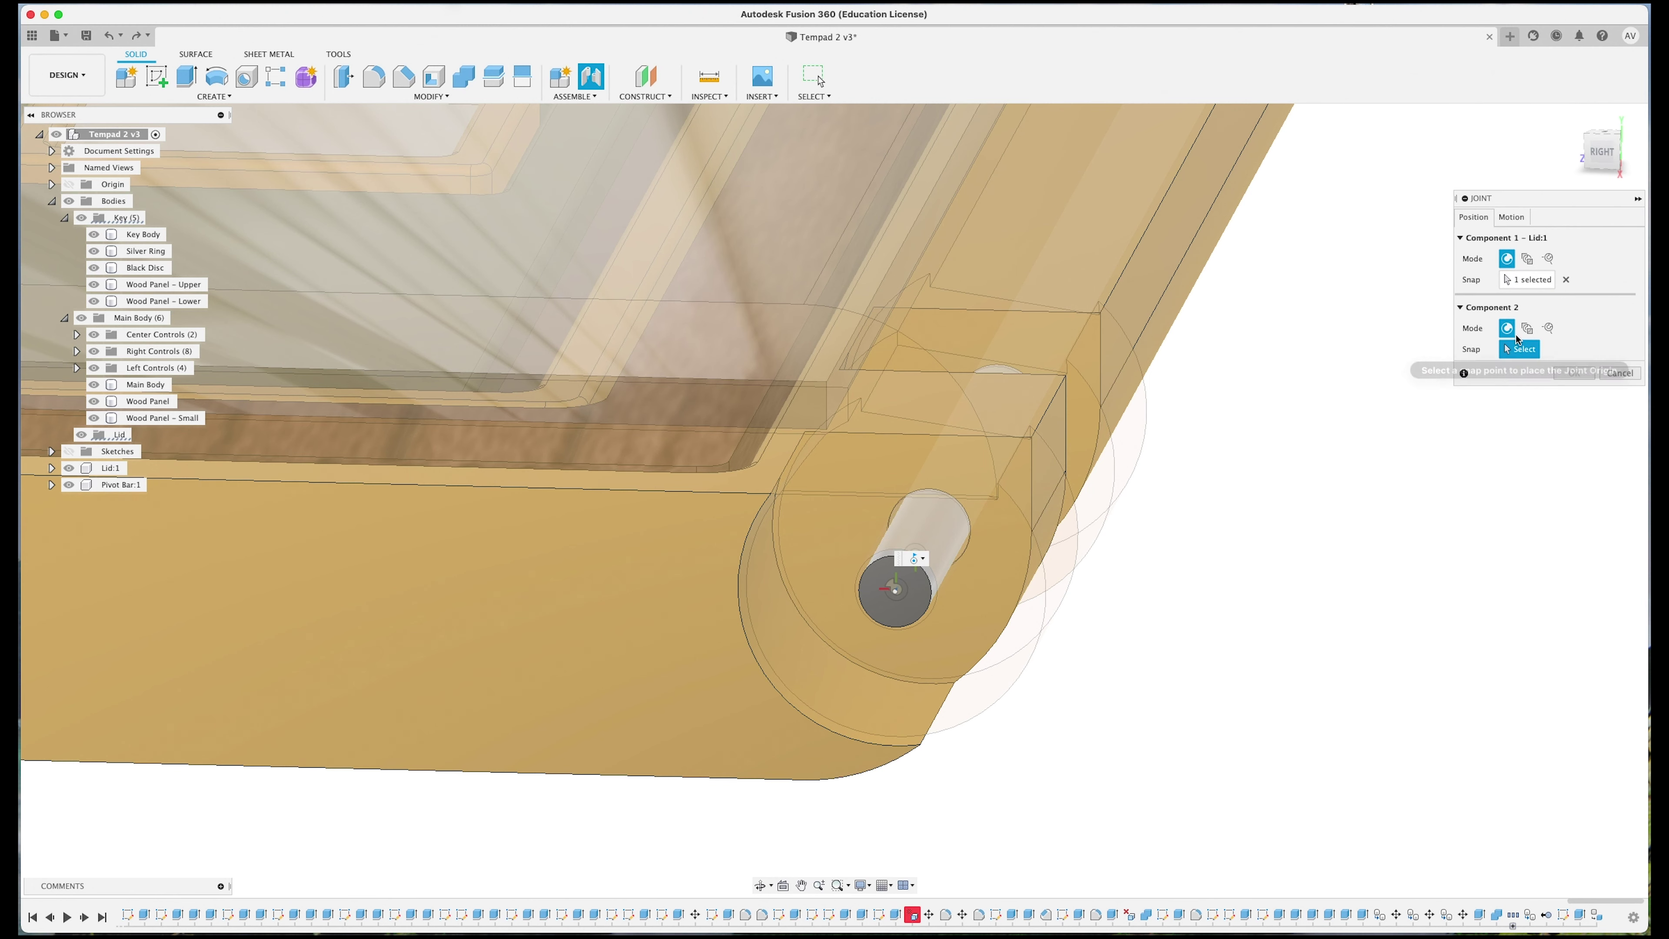
click(887, 562)
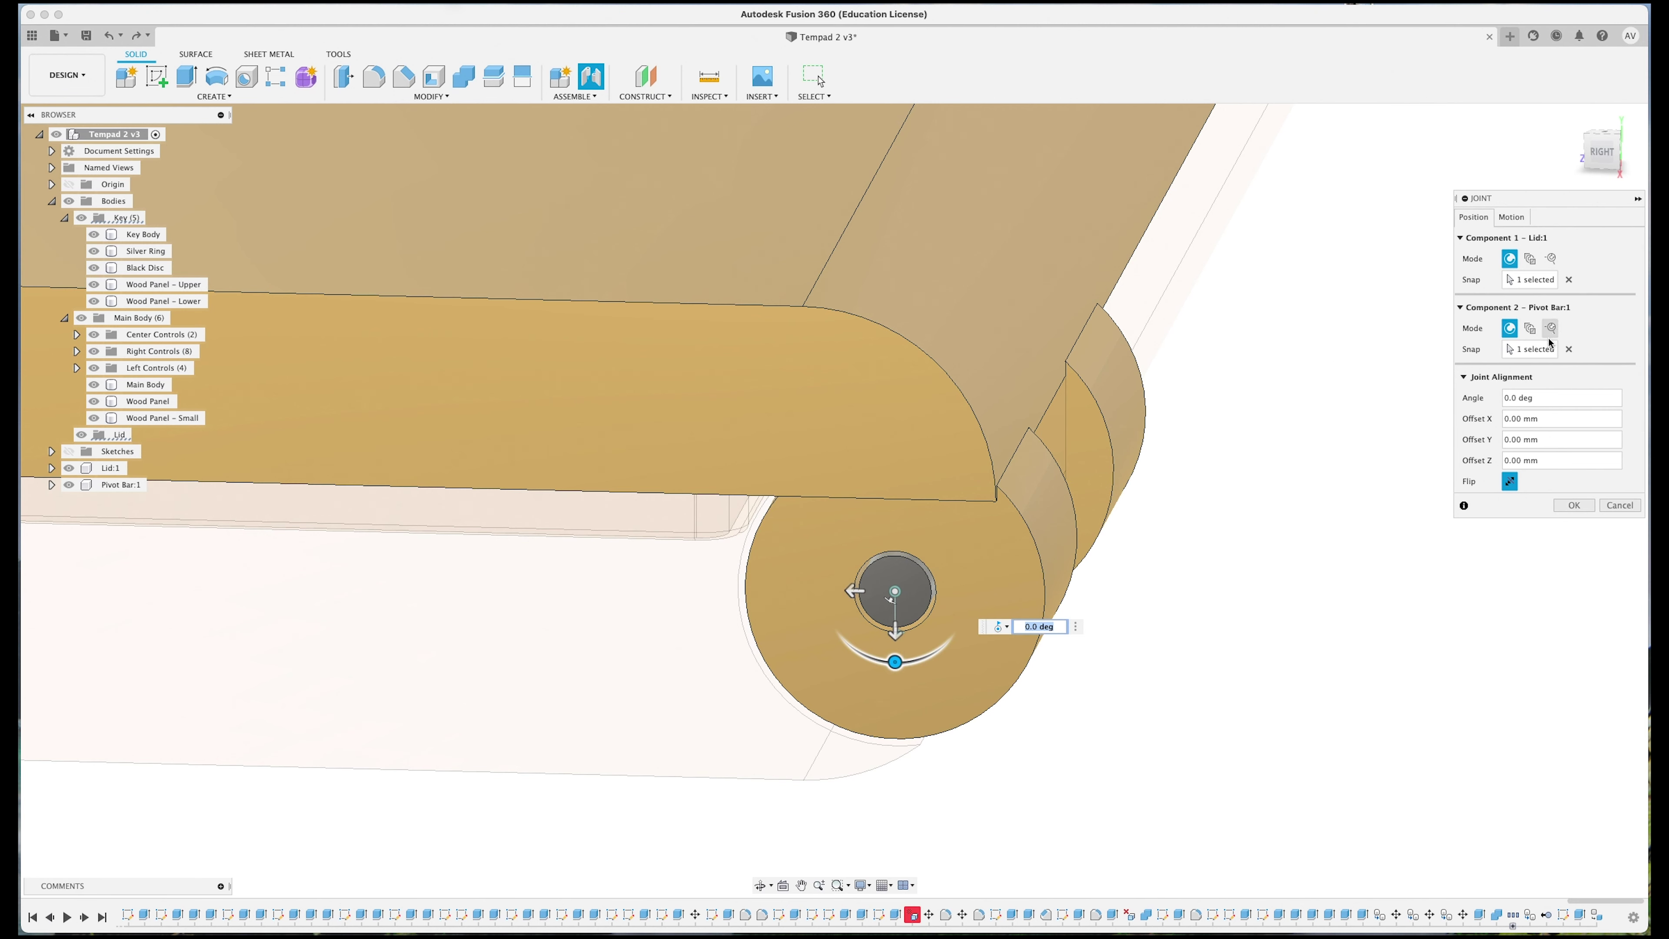
click(1574, 505)
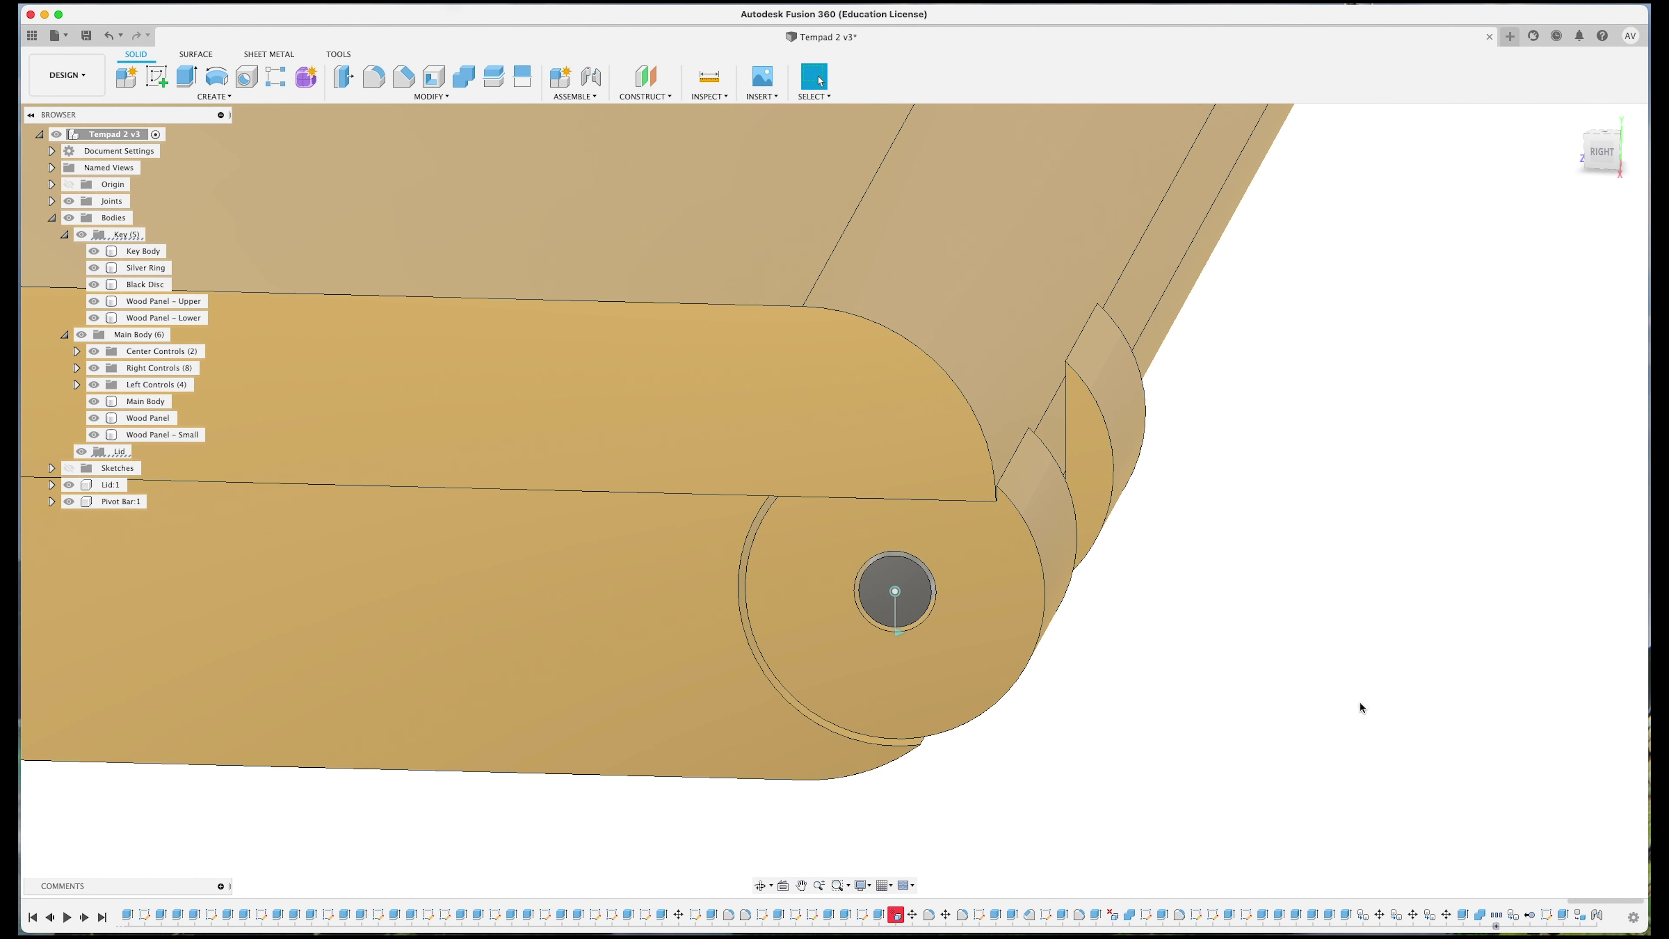
Step: Drive the lid joint, swinging the lid open to about 15° and back closed
shift+middle_drag(1360, 702, 1079, 601)
scroll(1379, 705, down, 5)
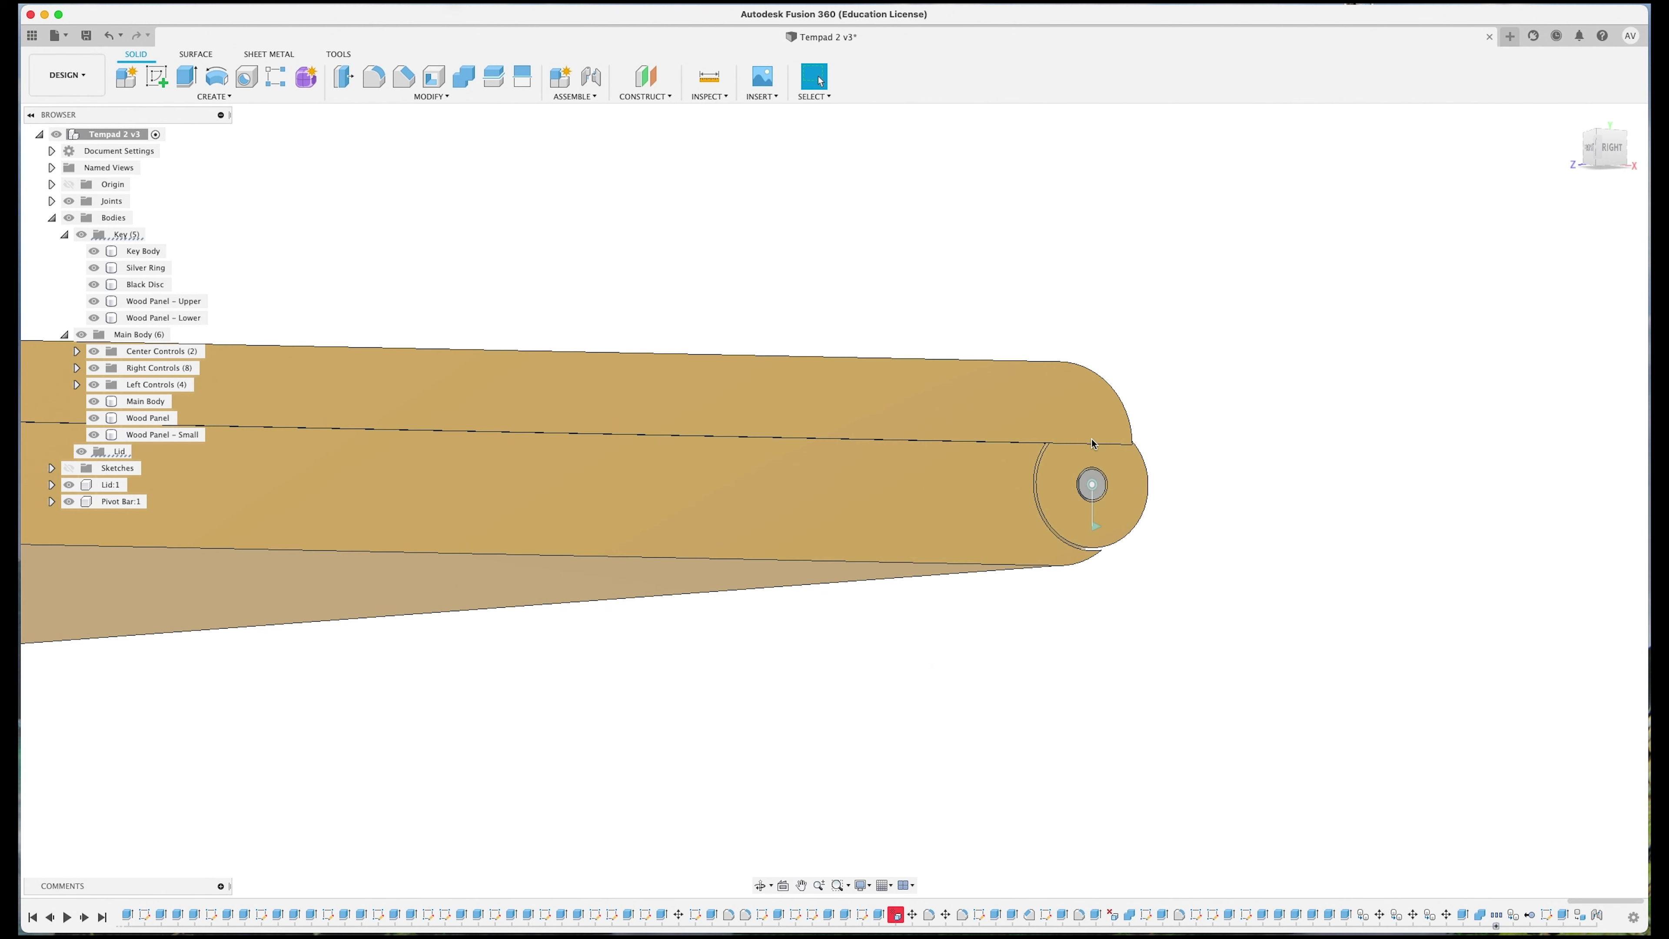
shift+middle_drag(1185, 548, 1094, 537)
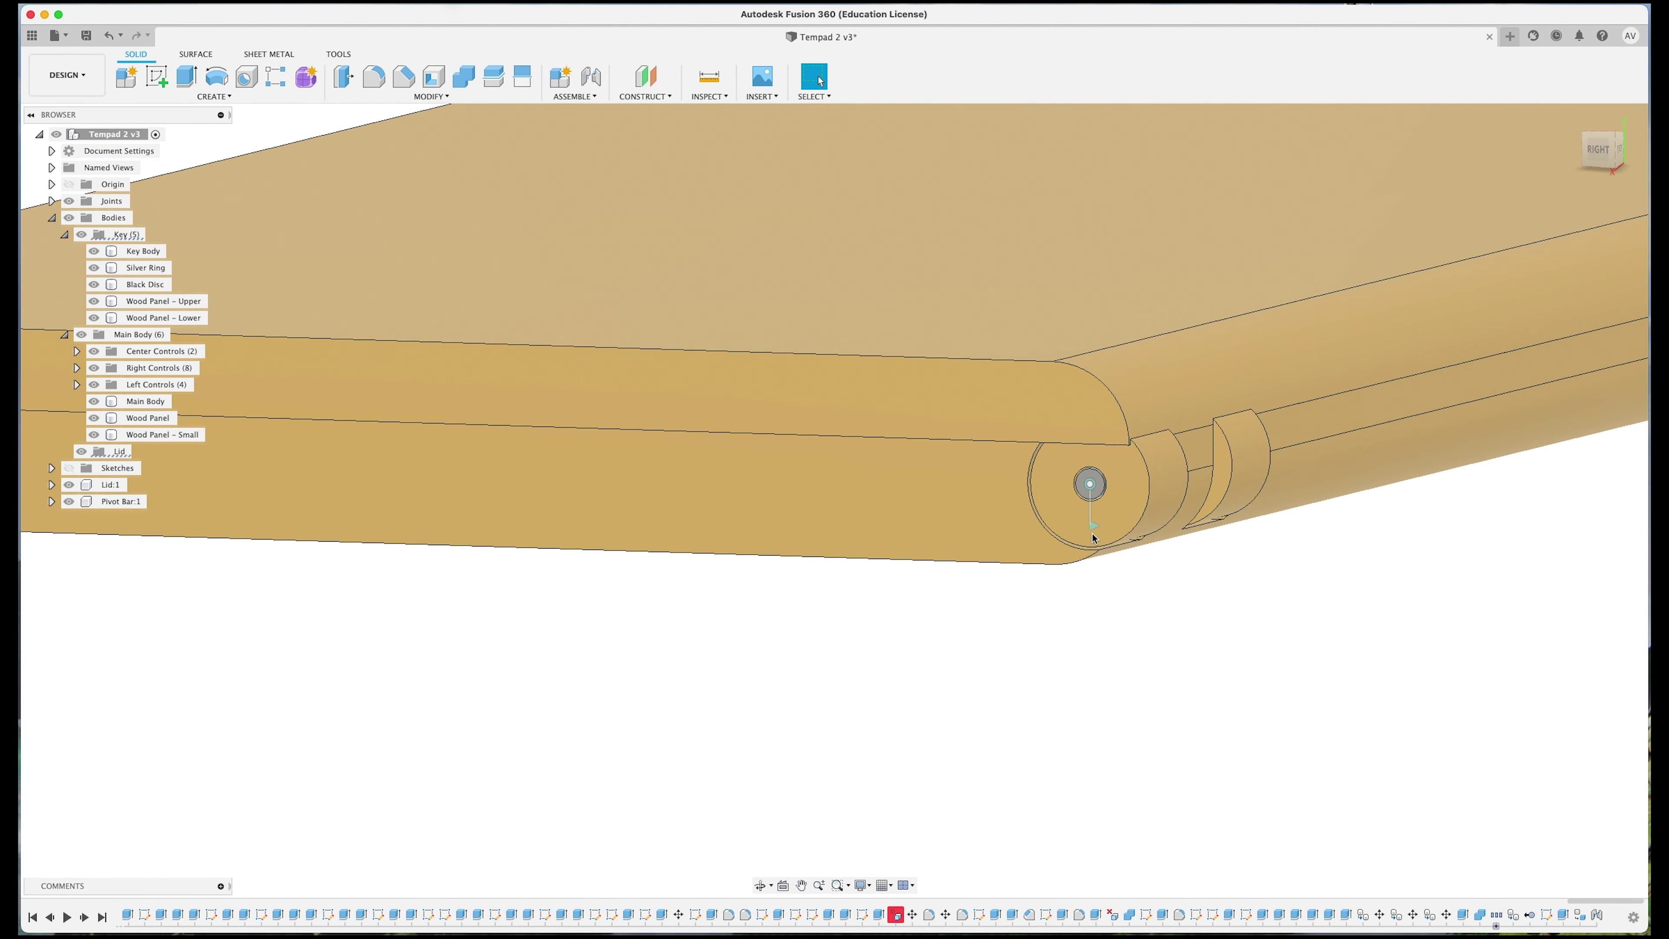
double_click(1093, 526)
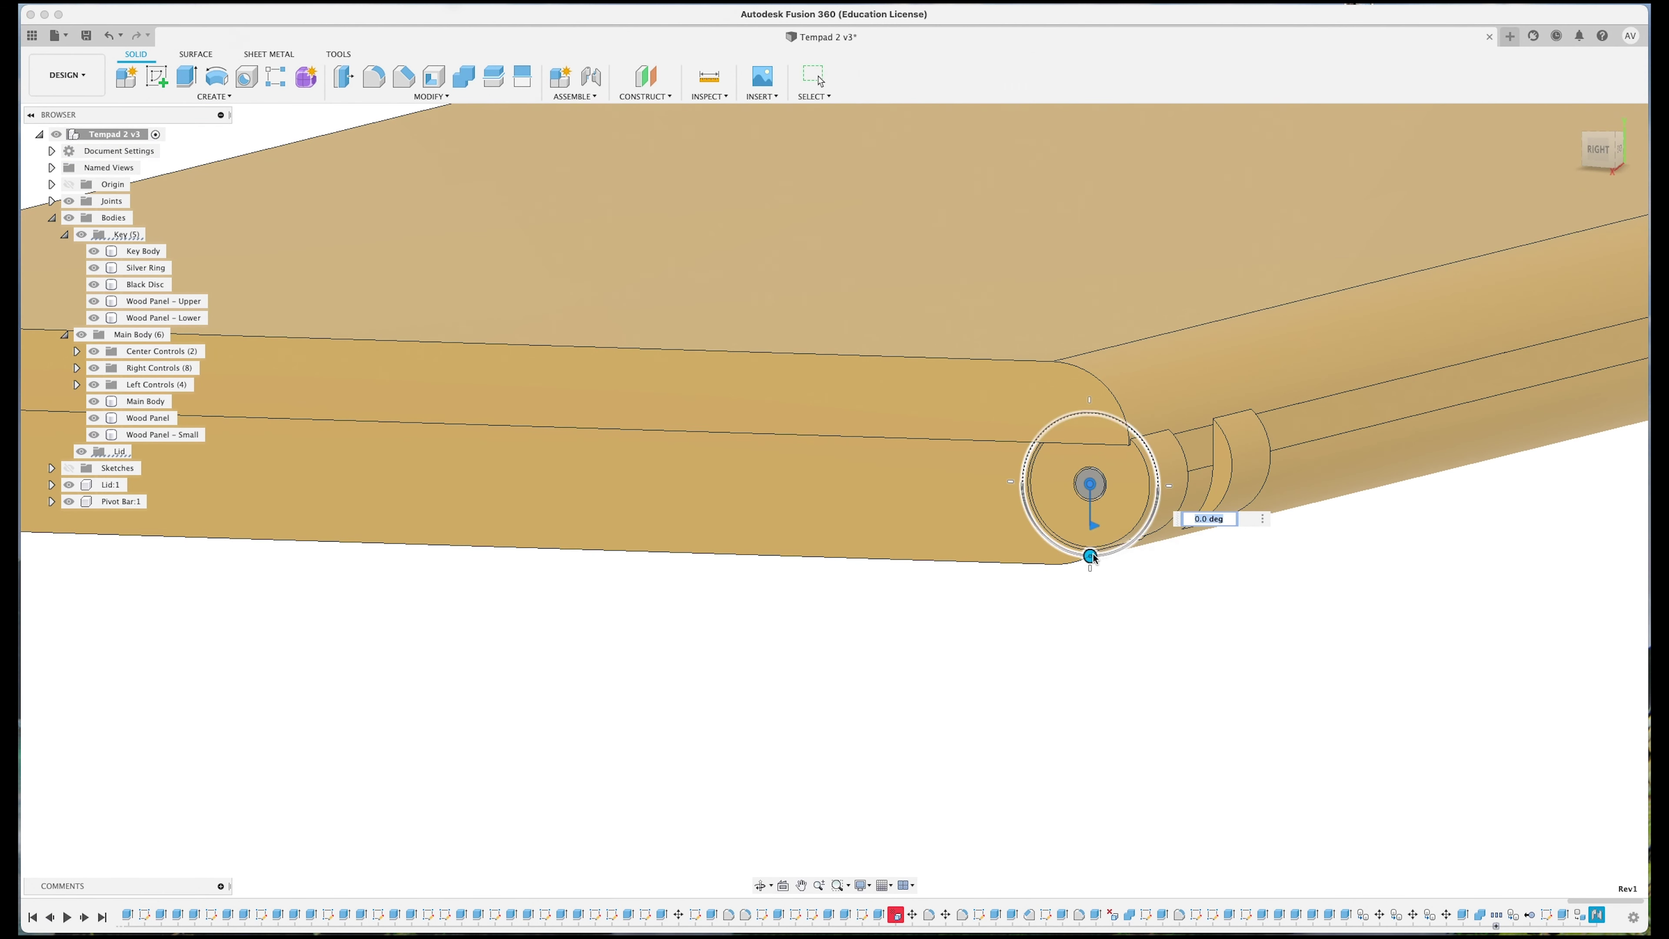
mouse_move(1092, 557)
mouse_down()
mouse_move(1058, 539)
mouse_move(1118, 572)
mouse_move(1051, 541)
mouse_move(1025, 485)
mouse_move(1102, 559)
mouse_move(1021, 478)
mouse_move(1028, 504)
mouse_move(1089, 534)
mouse_up()
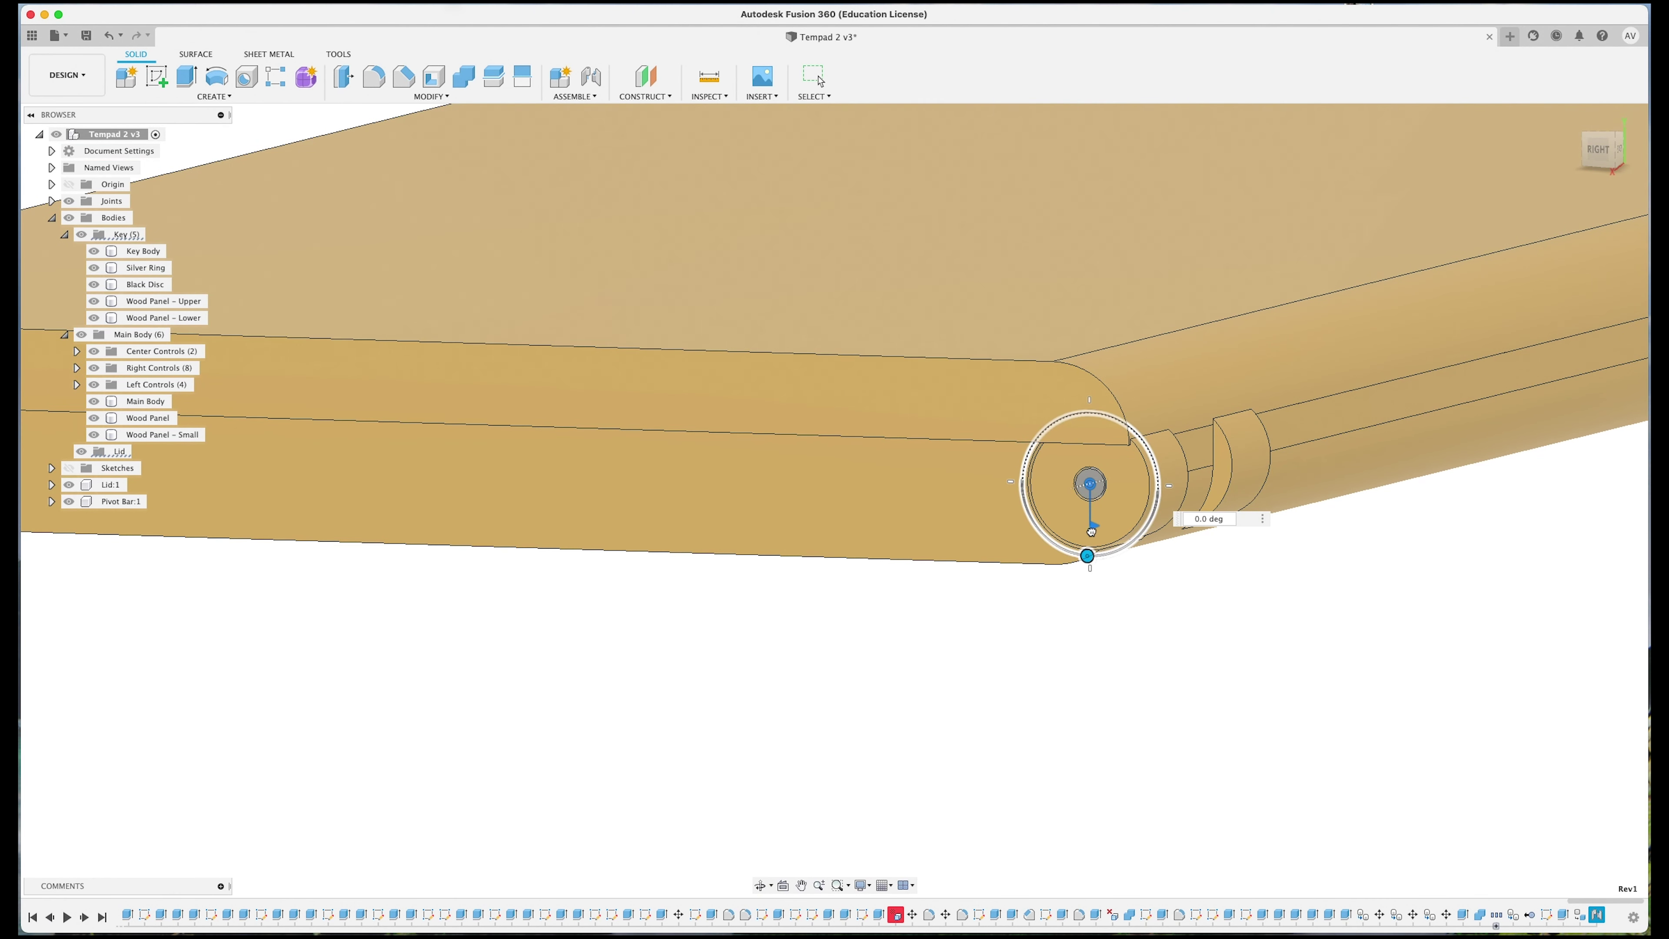
Step: Set Lid:1's Main Body (1) to a semi-transparent opacity via Opacity Control
key(Escape)
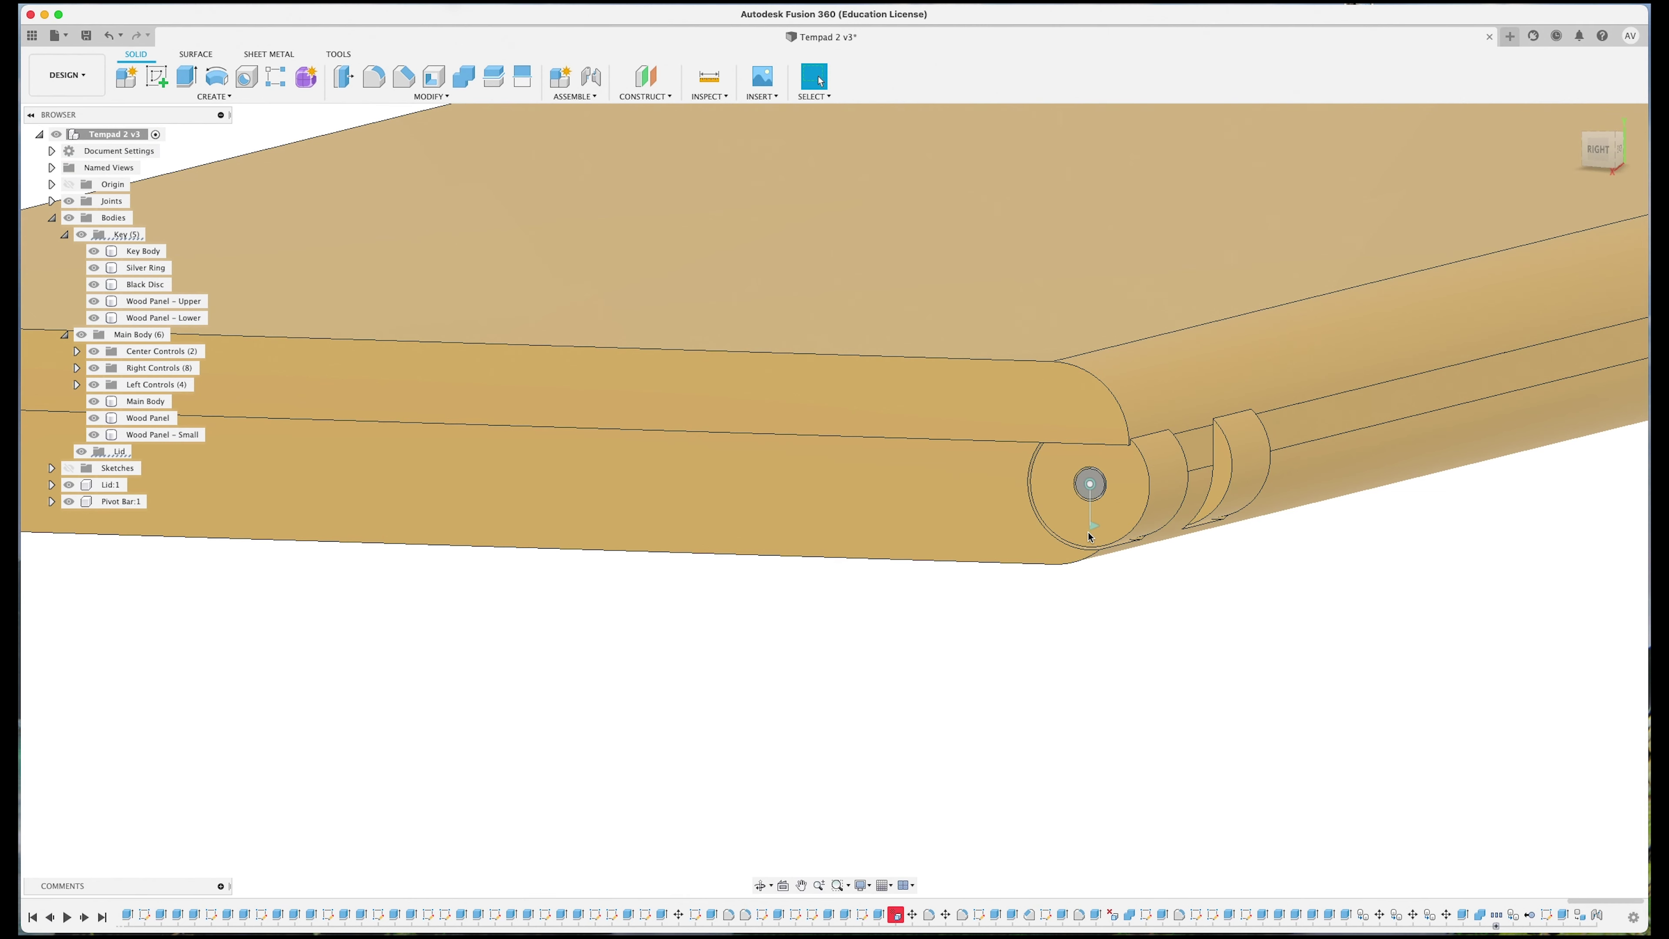
mouse_move(1177, 552)
shift+middle_down()
mouse_move(1200, 548)
mouse_move(1164, 552)
shift+middle_up()
click(1077, 556)
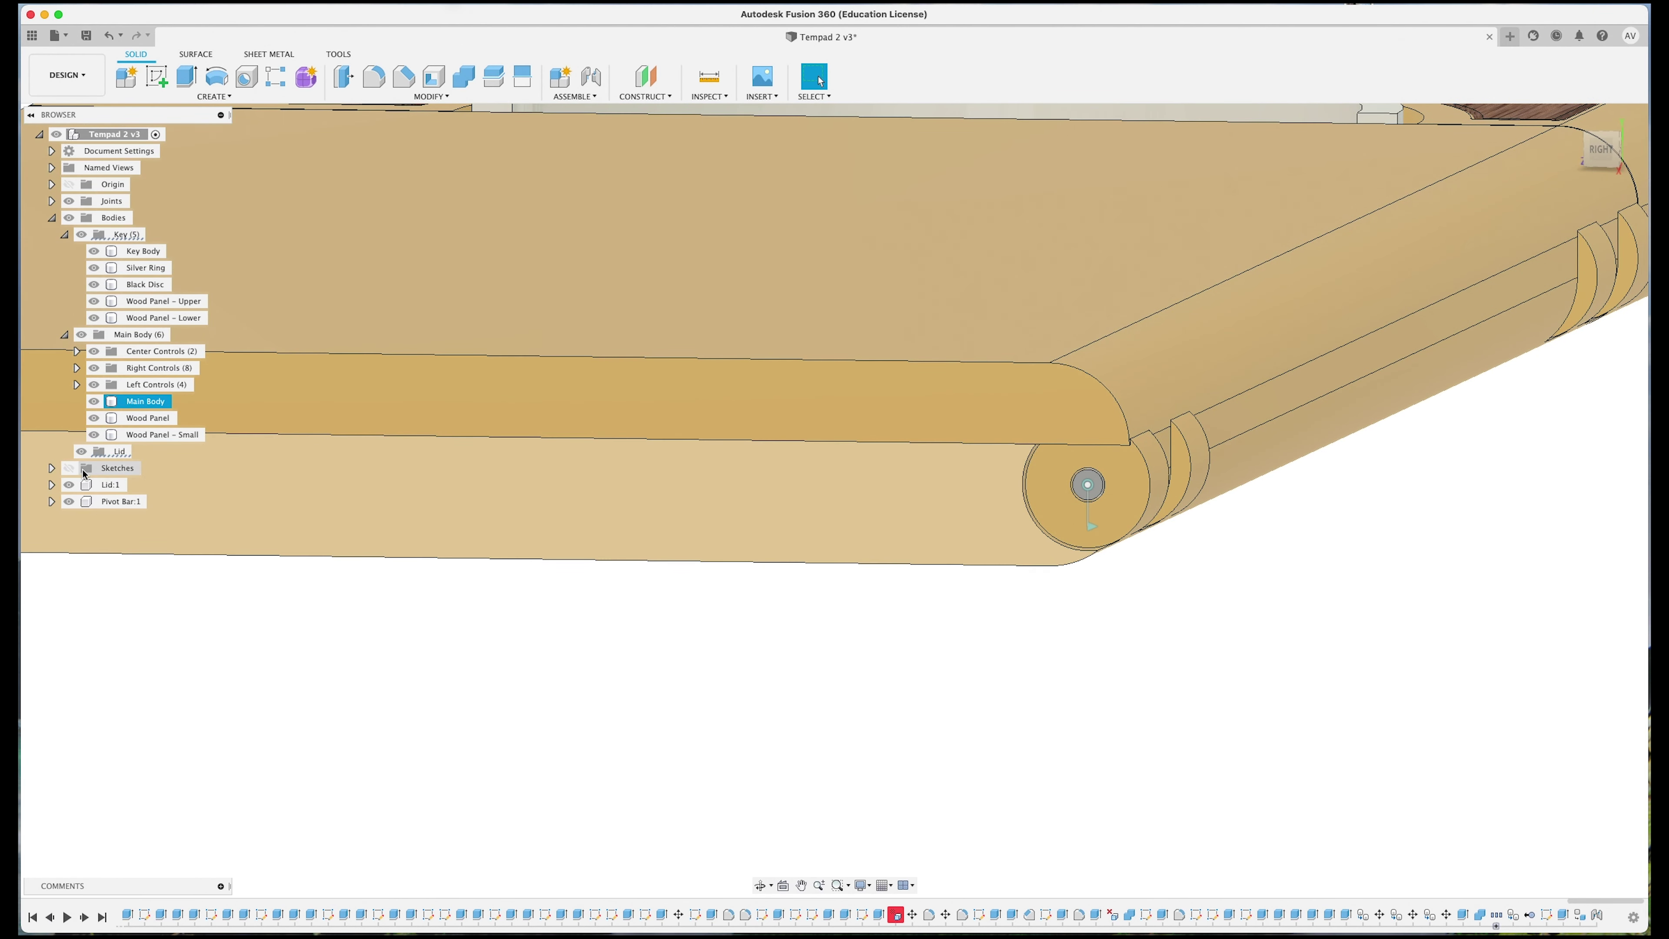
click(52, 484)
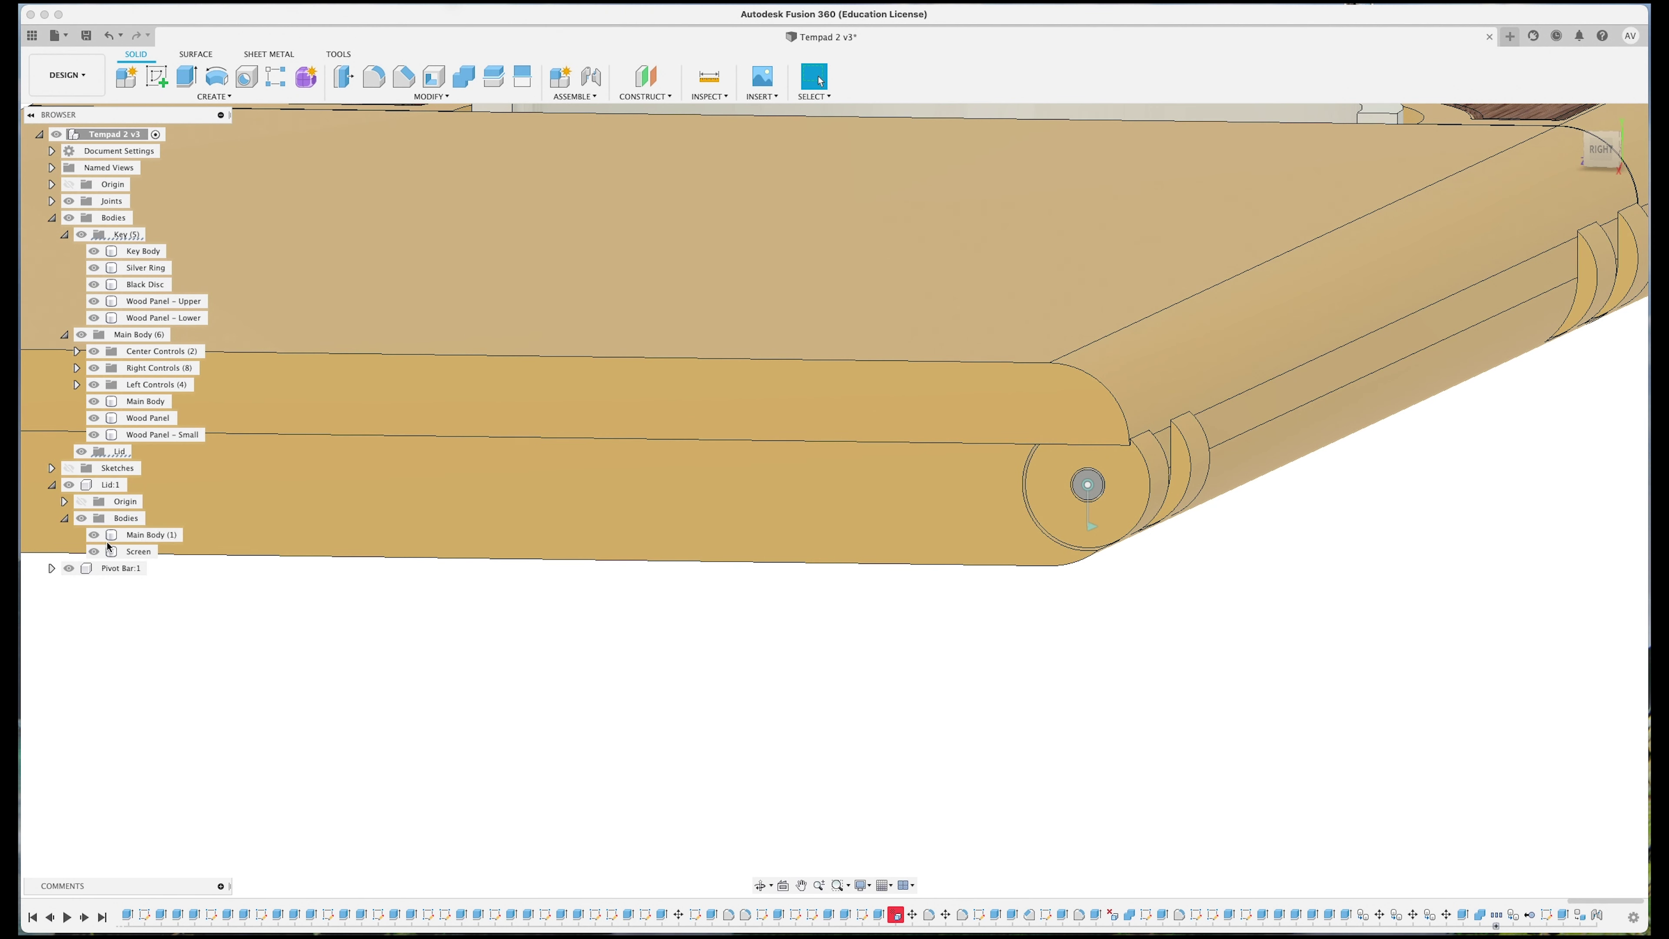
right_click(144, 535)
mouse_move(296, 822)
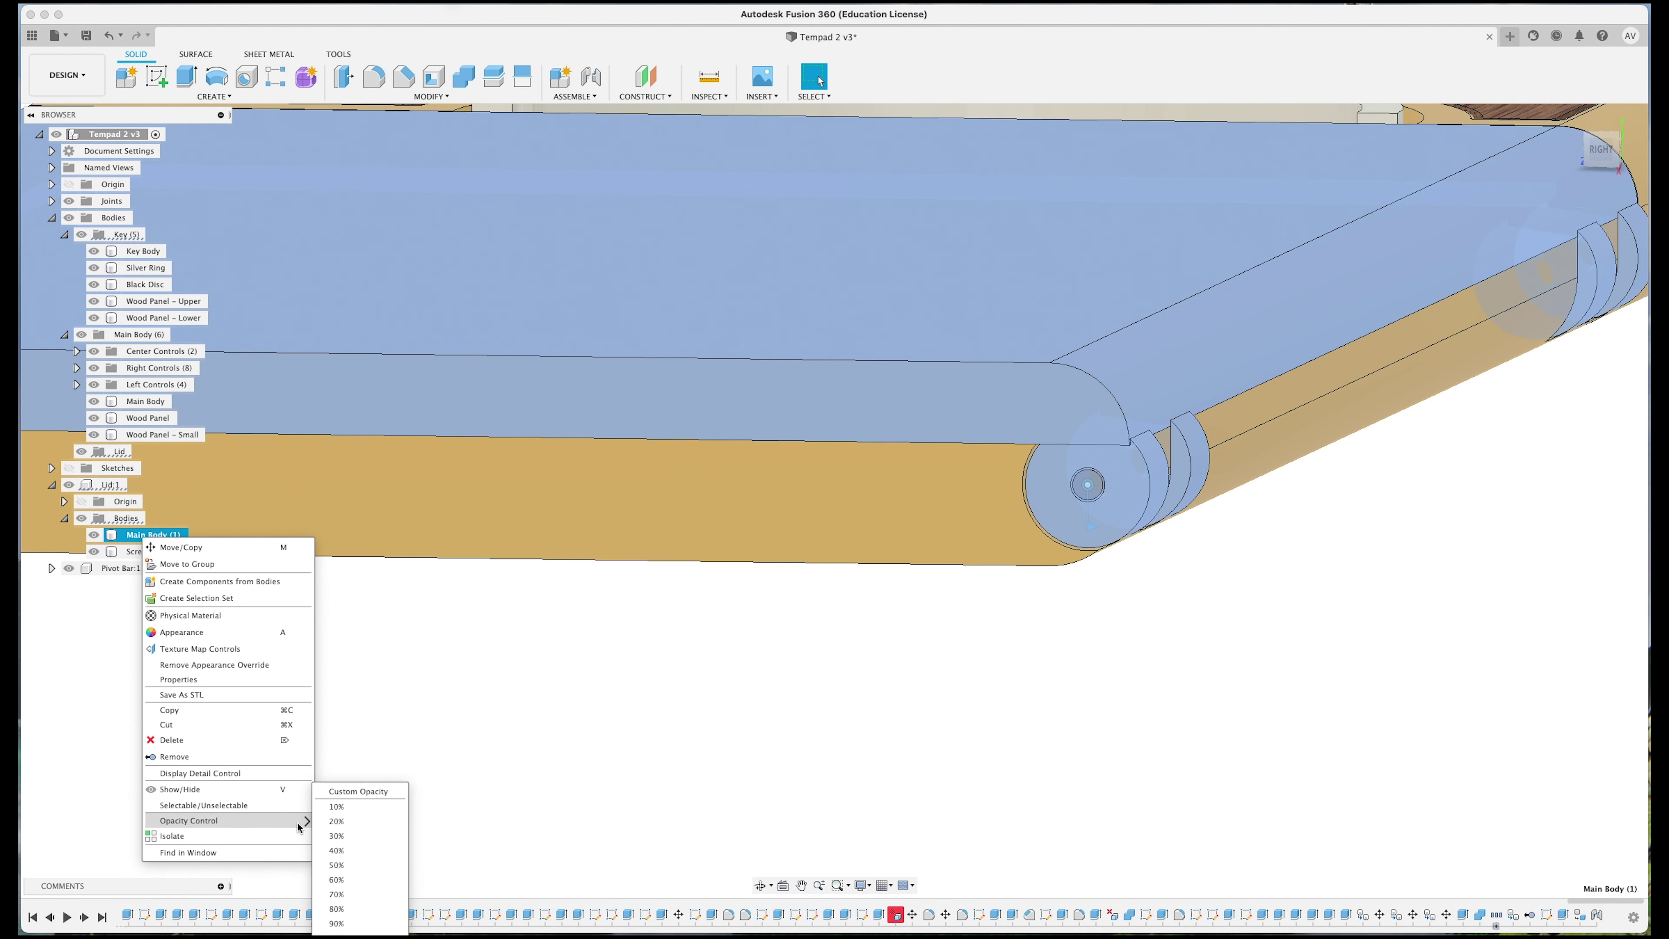
click(339, 865)
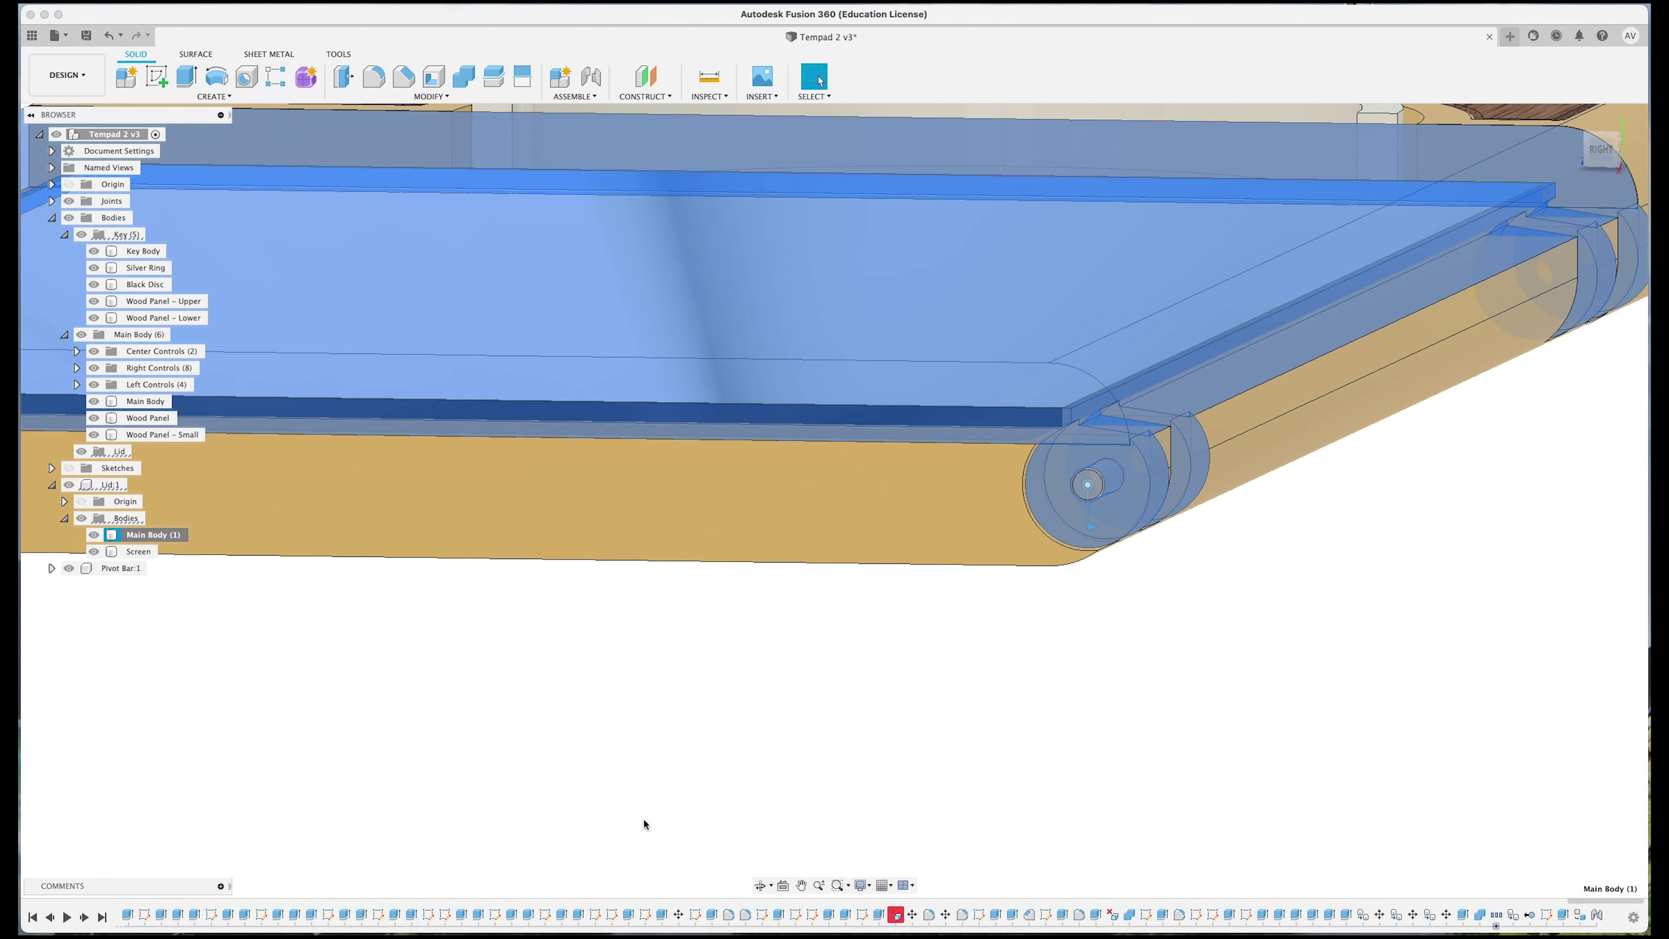
click(1598, 160)
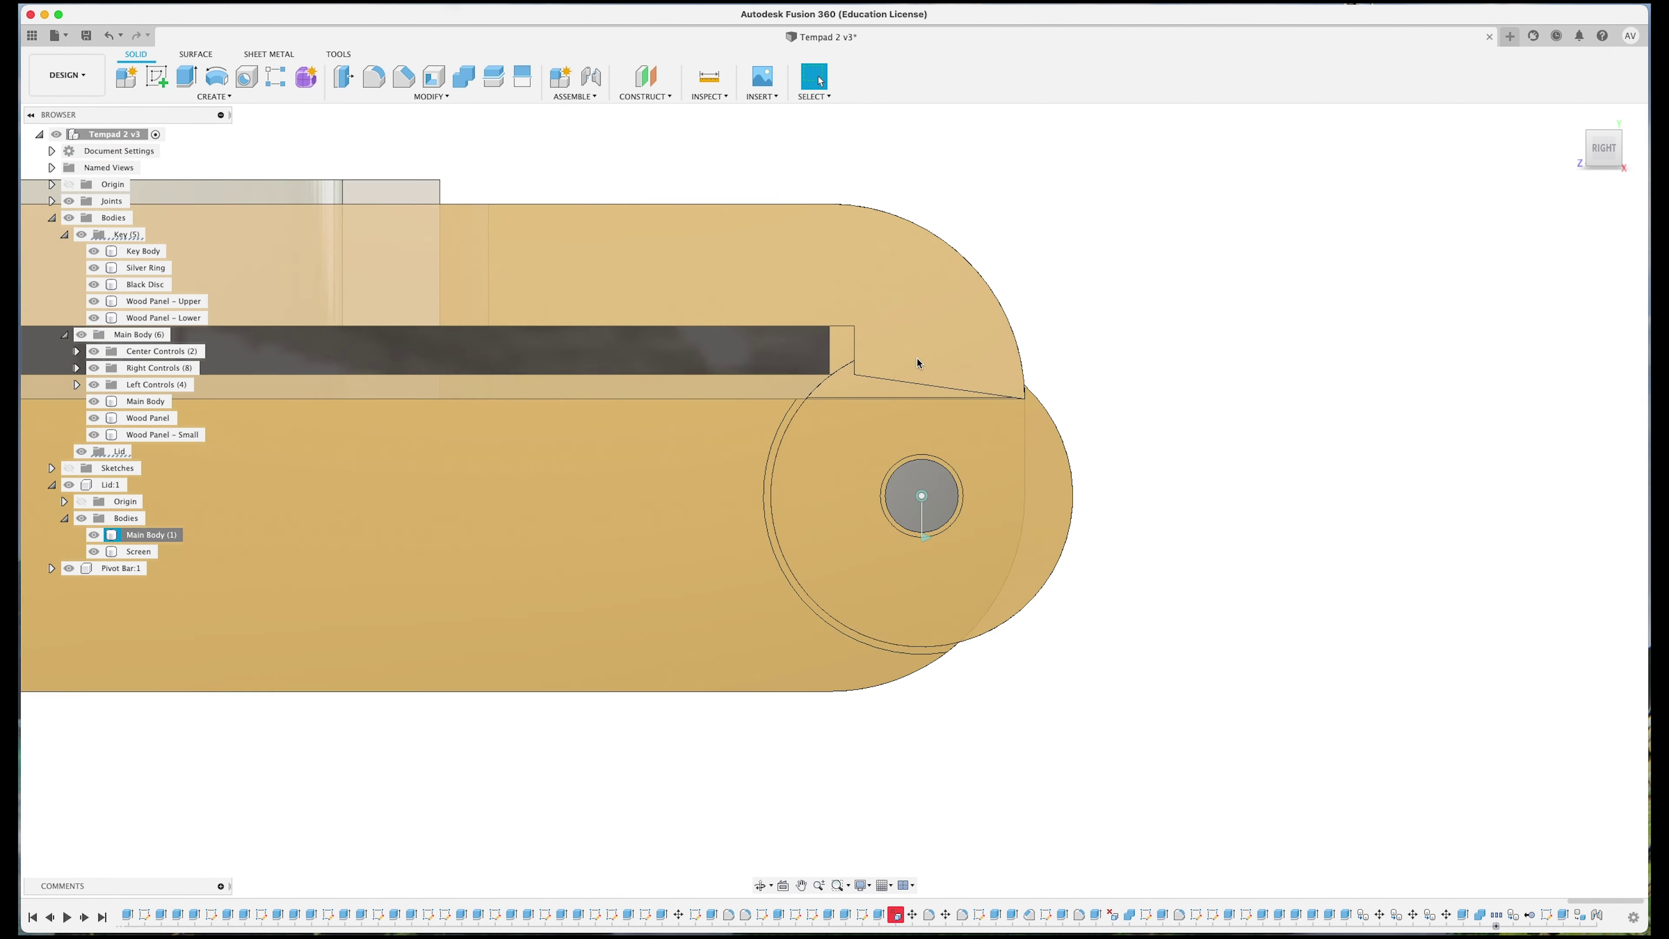
Step: Zoom in on the hinge and select the pivot bar's round end face
scroll(1045, 420, up, 5)
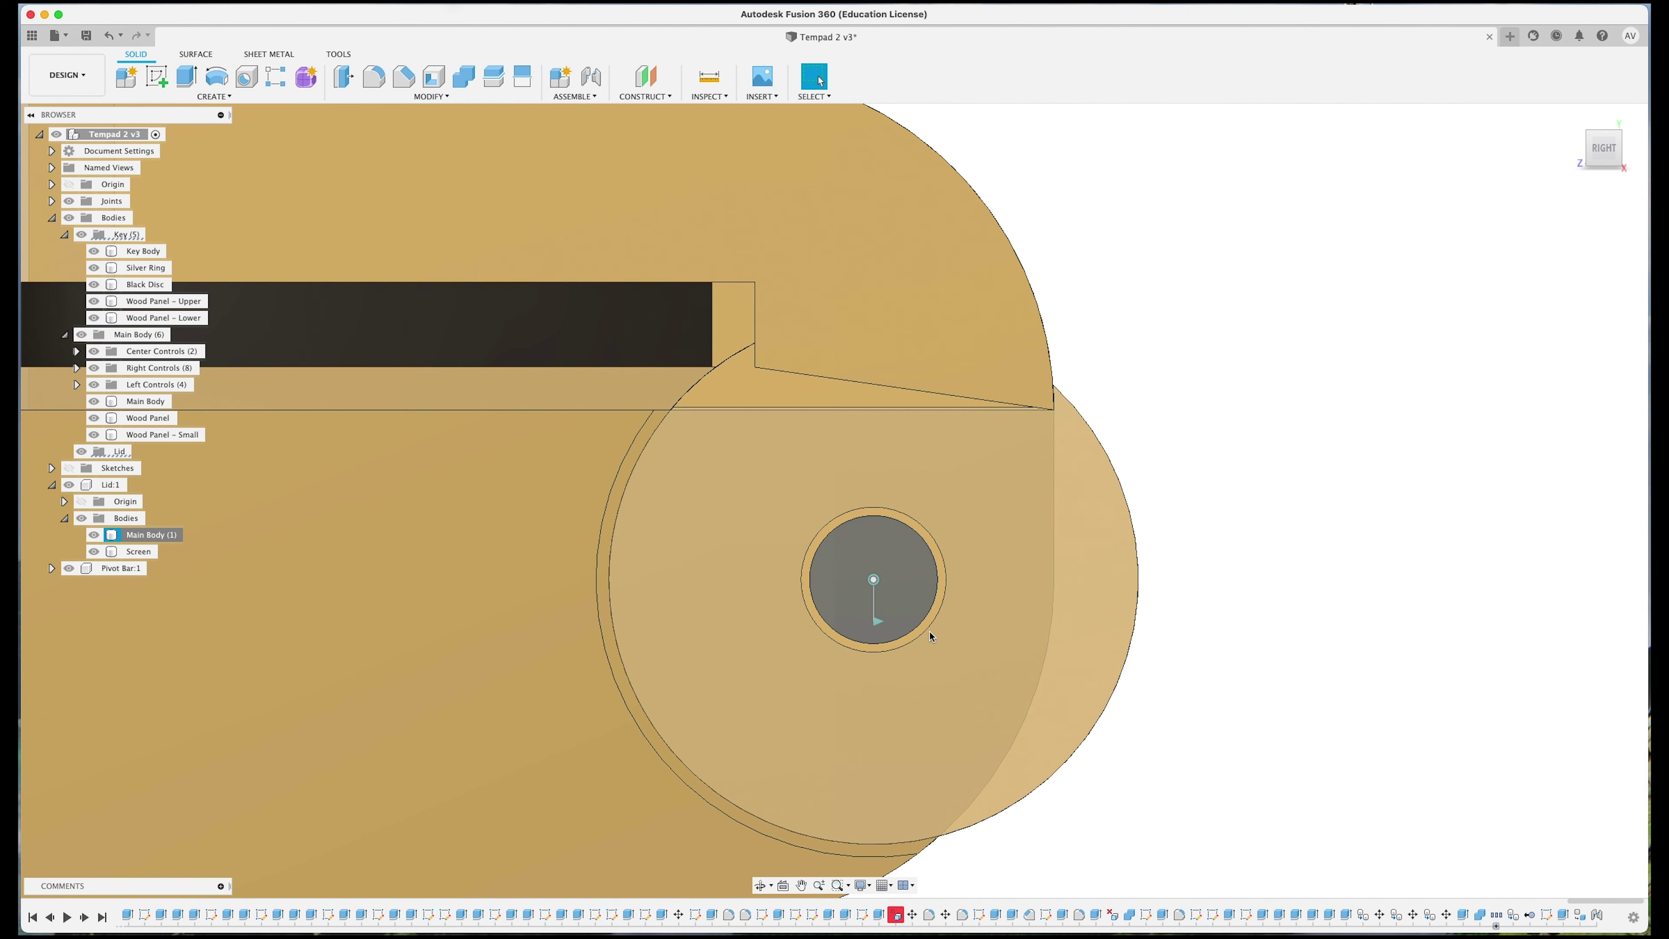
click(875, 625)
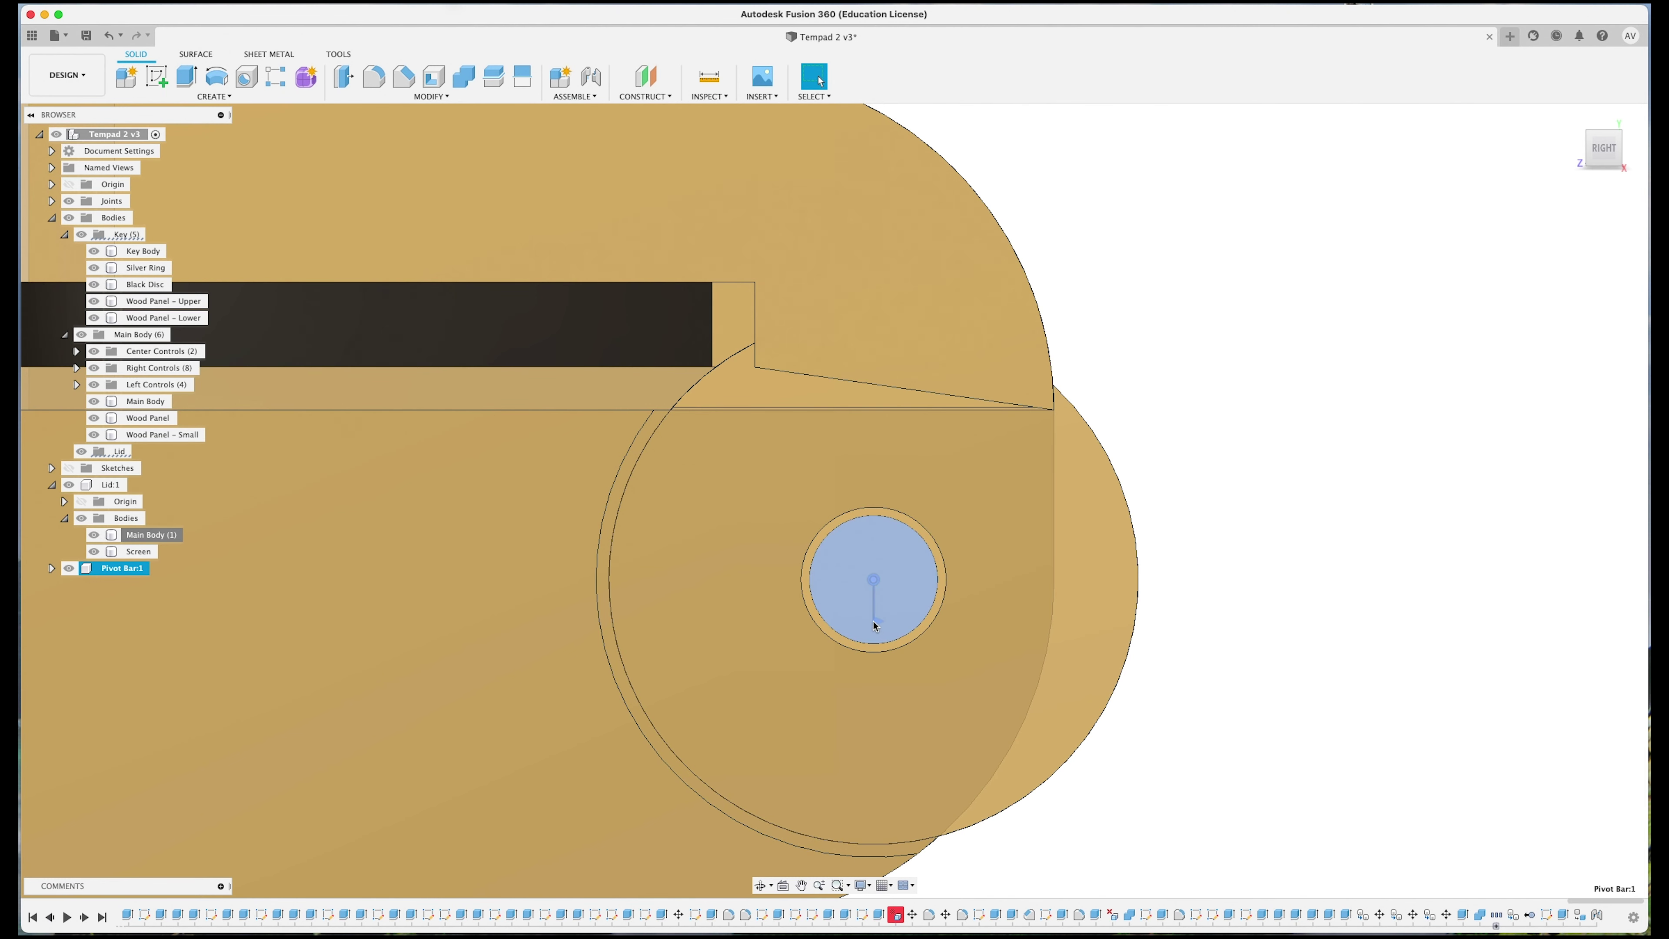
Step: Swing the lid through -19.4°, -33° and -75° to check base clearance, then back toward 0°
double_click(875, 625)
drag(871, 655, 849, 647)
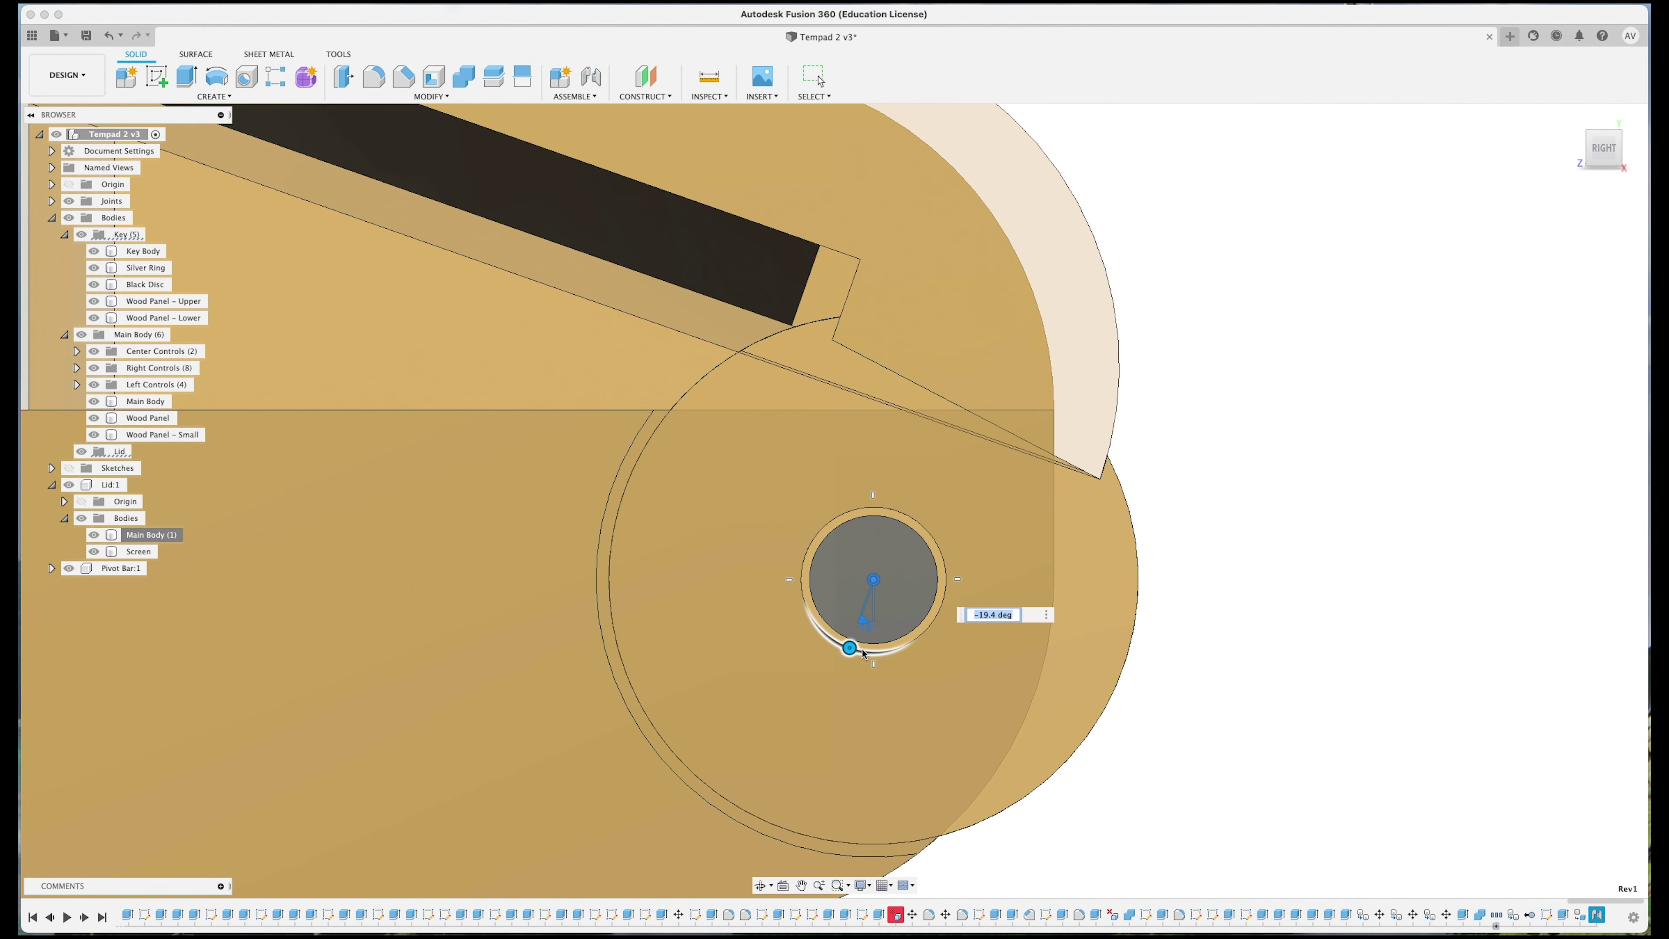
drag(848, 648, 777, 605)
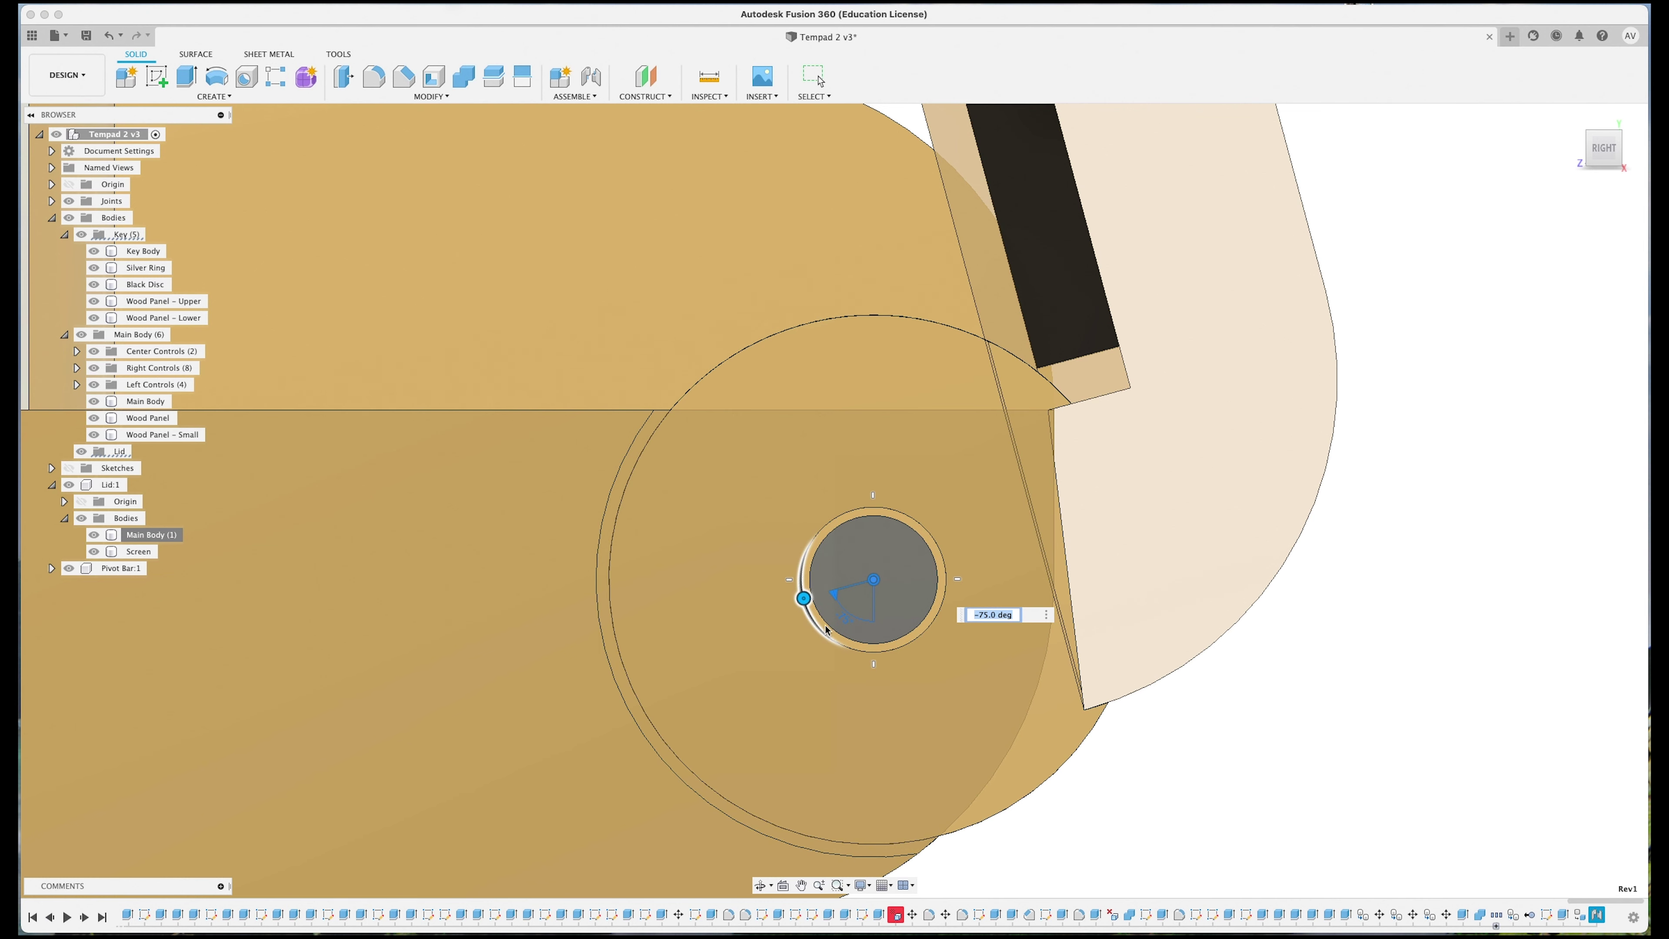
drag(803, 598, 874, 648)
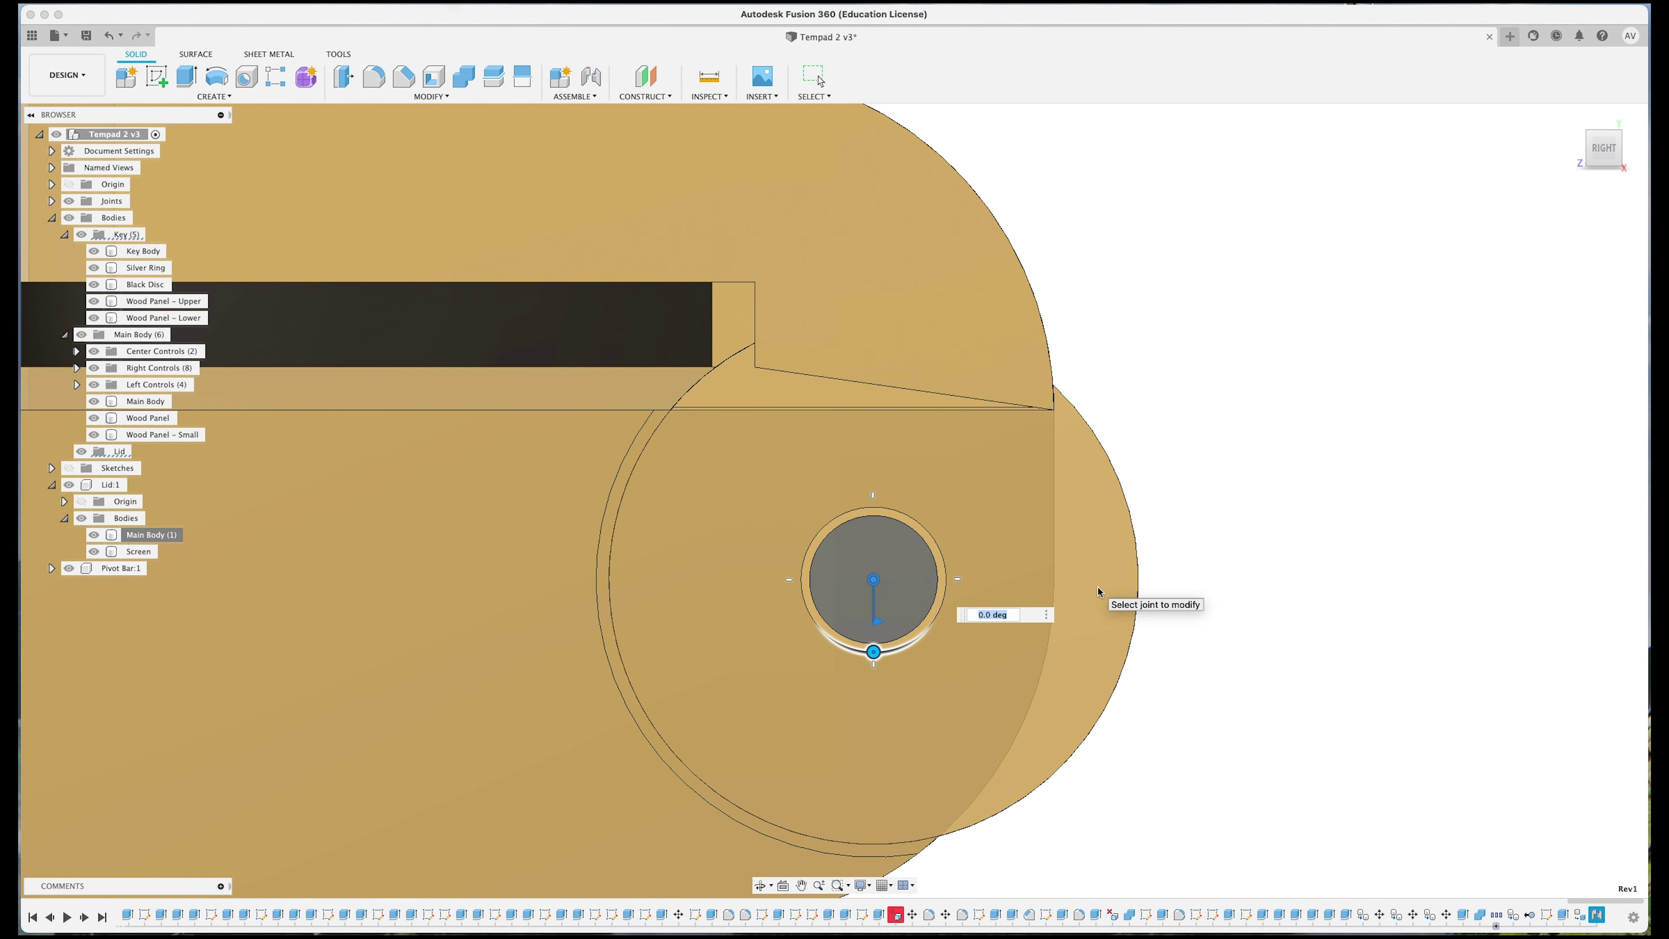
Step: Finish driving the joint and zoom into a flat right-side view of the hinge pivot
key(Escape)
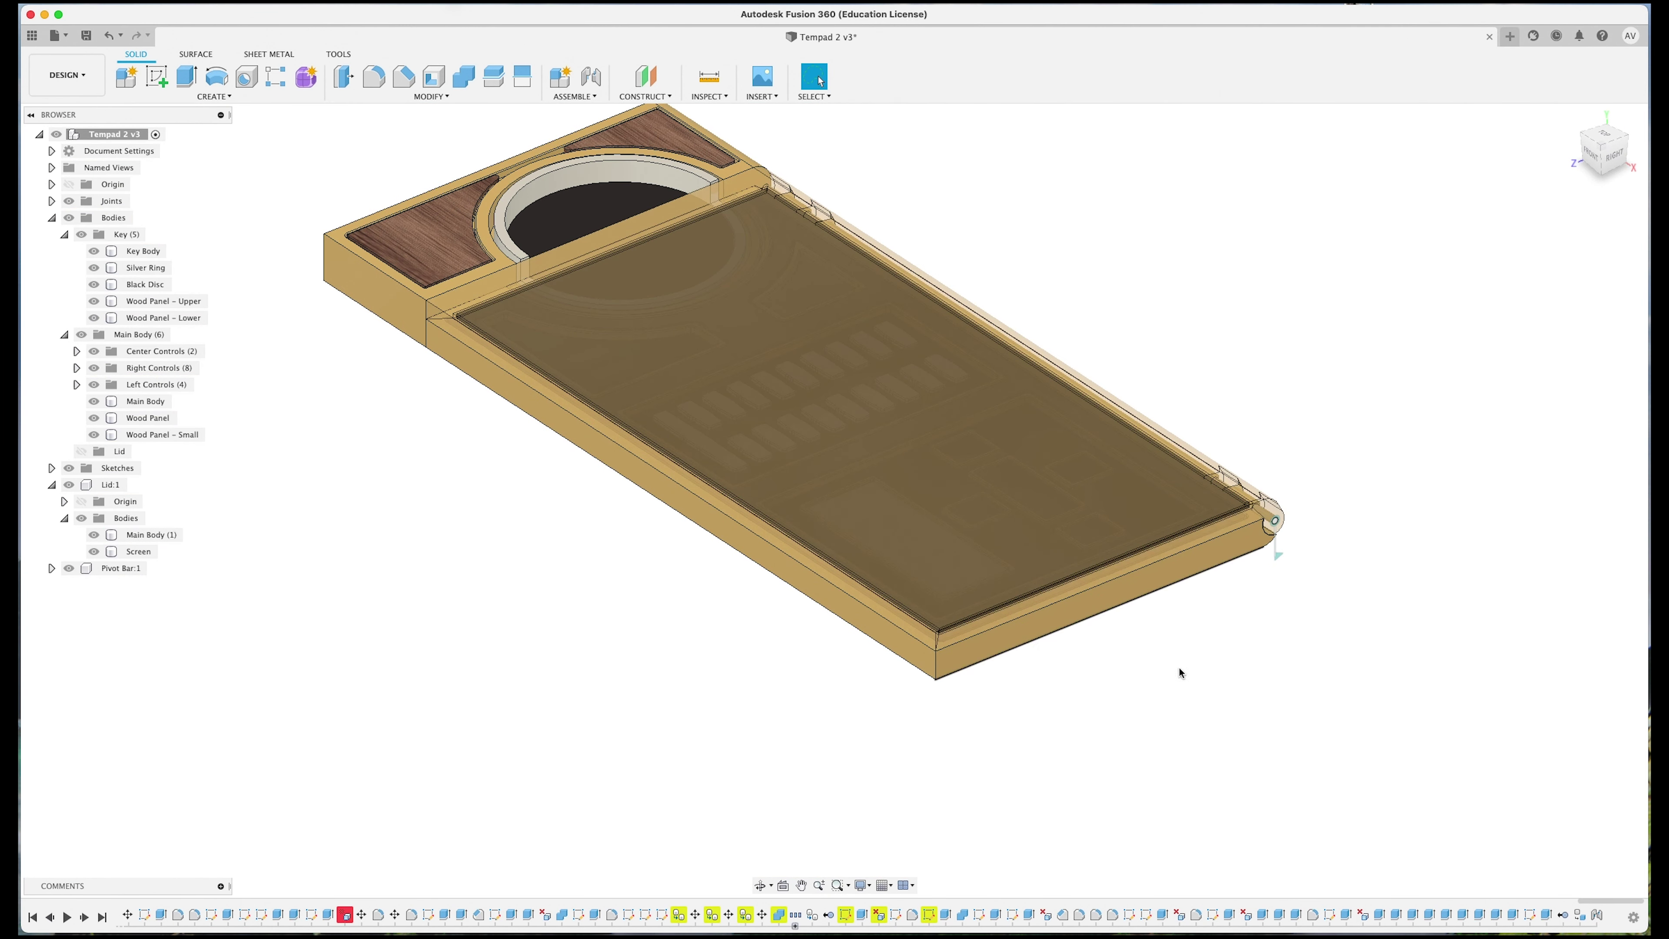
shift+middle_drag(1151, 638, 1091, 567)
click(860, 446)
middle_drag(861, 446, 1027, 612)
scroll(1077, 634, up, 3)
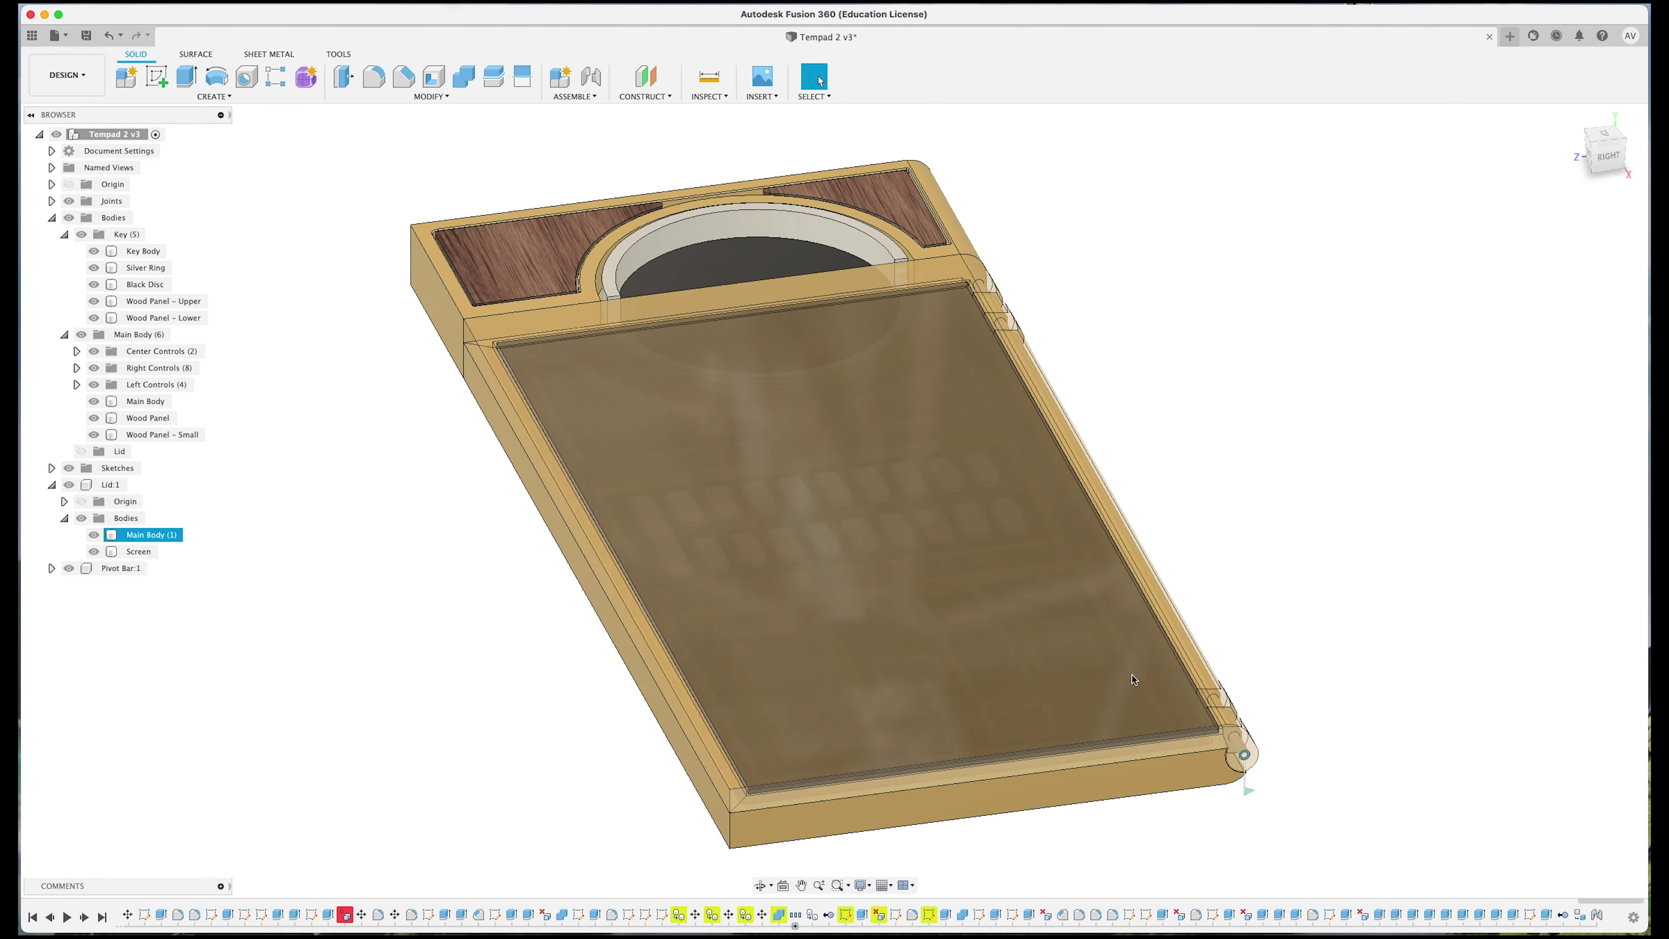
middle_drag(1145, 656, 1029, 557)
shift+middle_drag(1147, 674, 1079, 614)
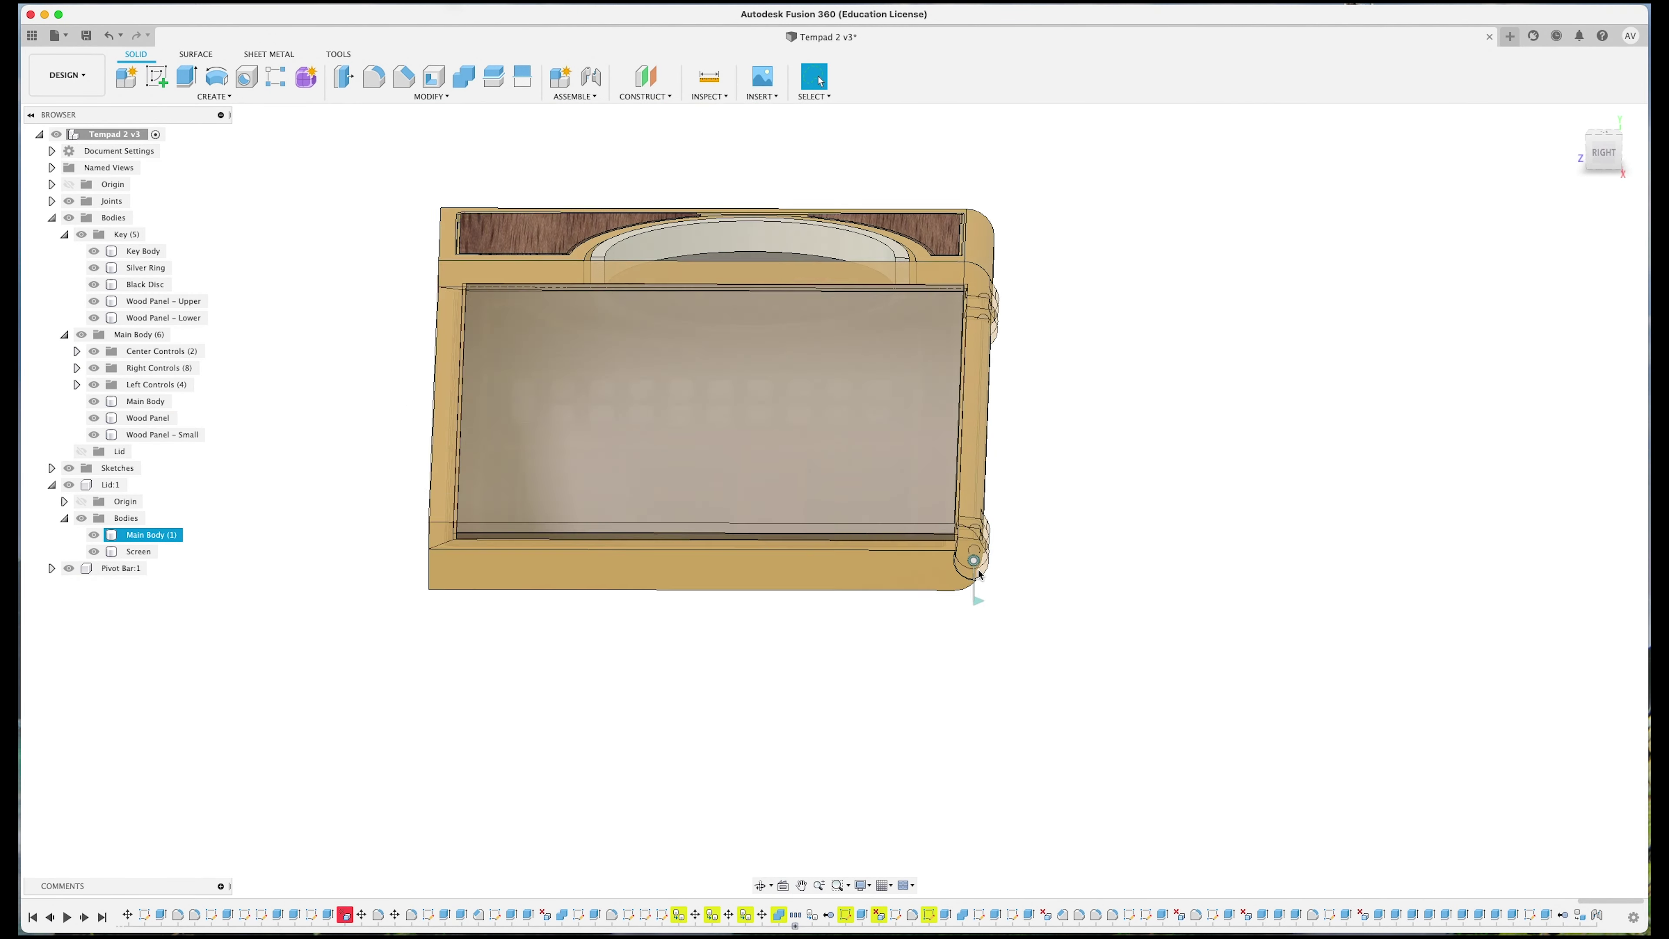
scroll(979, 575, up, 4)
click(848, 619)
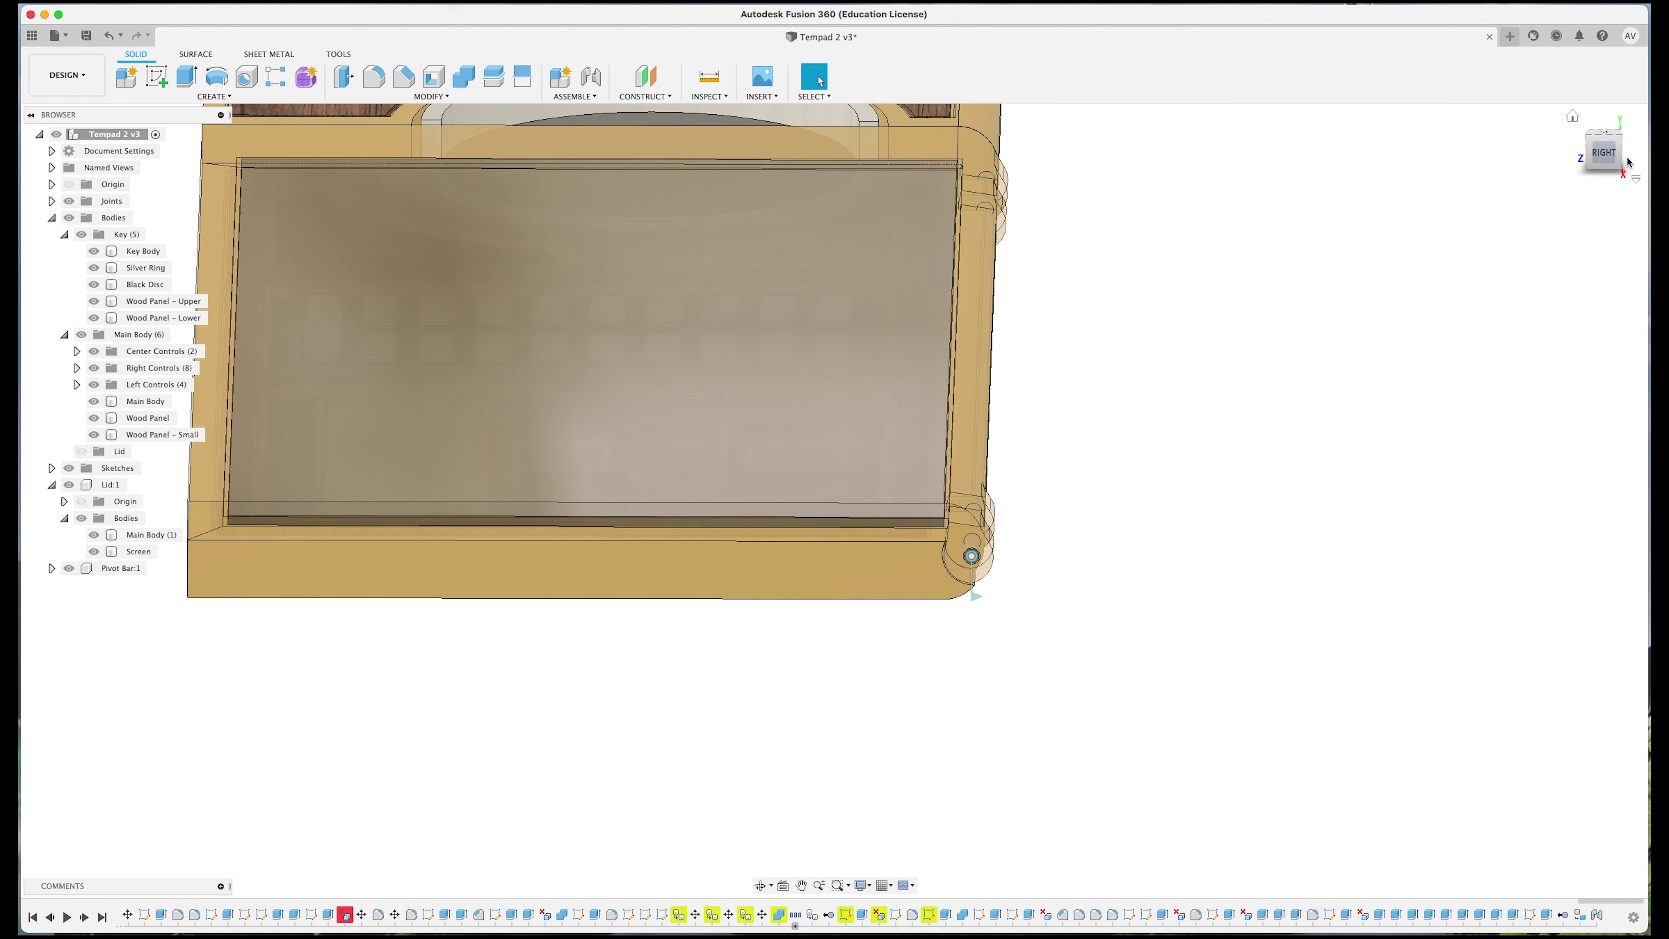
click(1602, 155)
scroll(988, 419, up, 5)
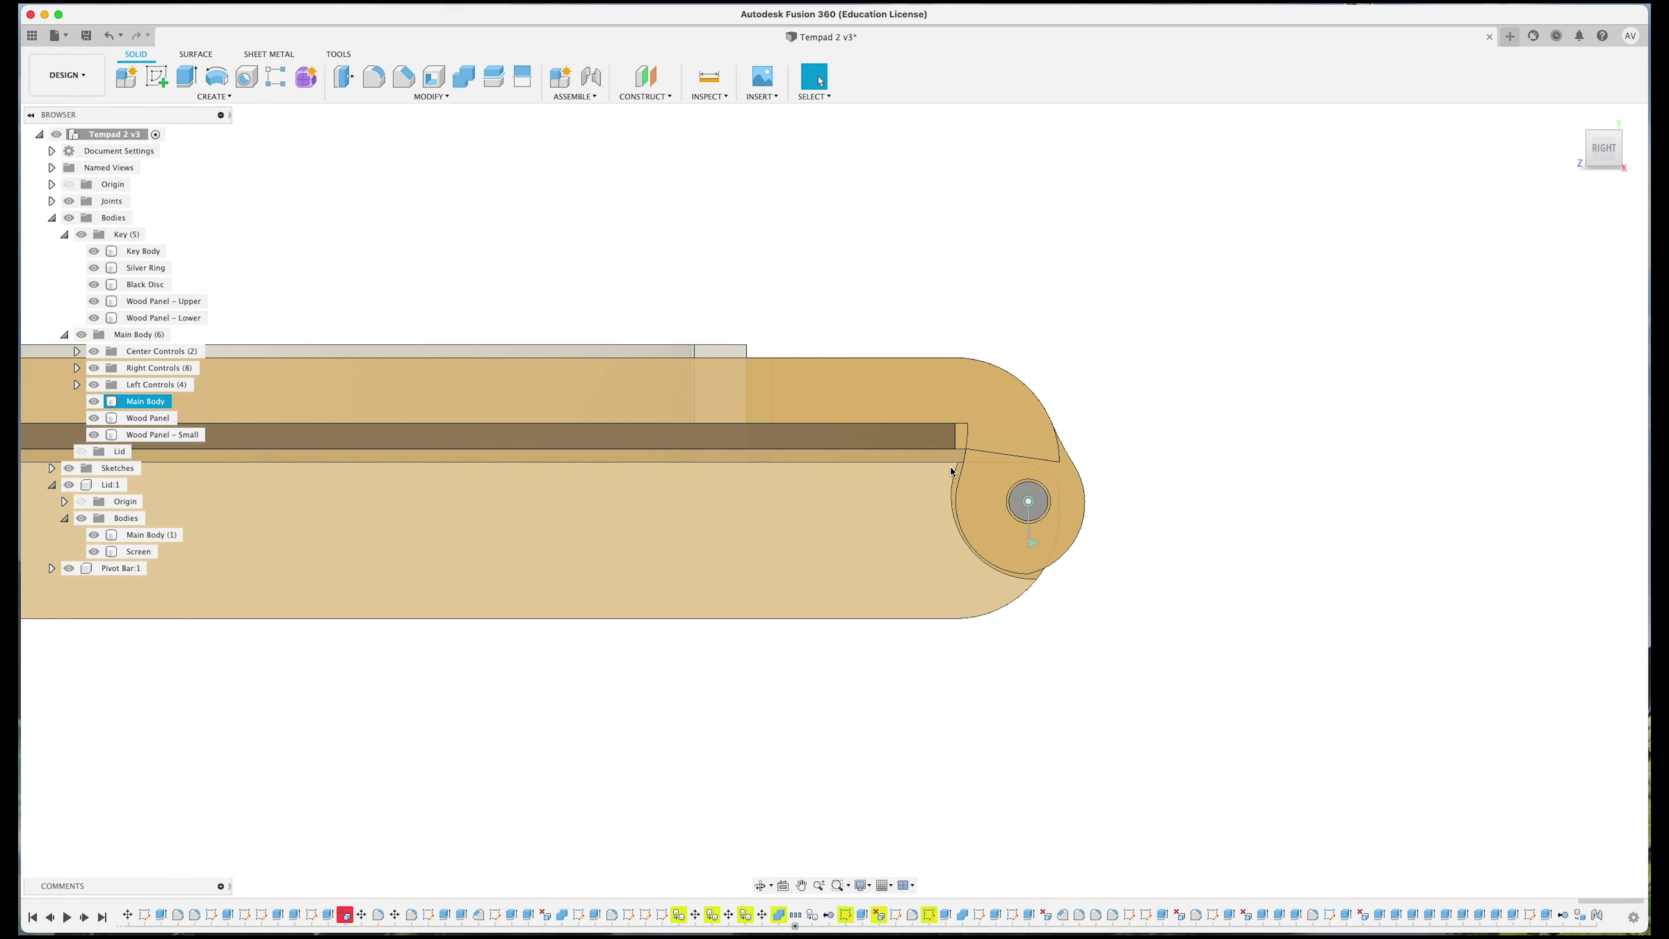
scroll(952, 468, up, 5)
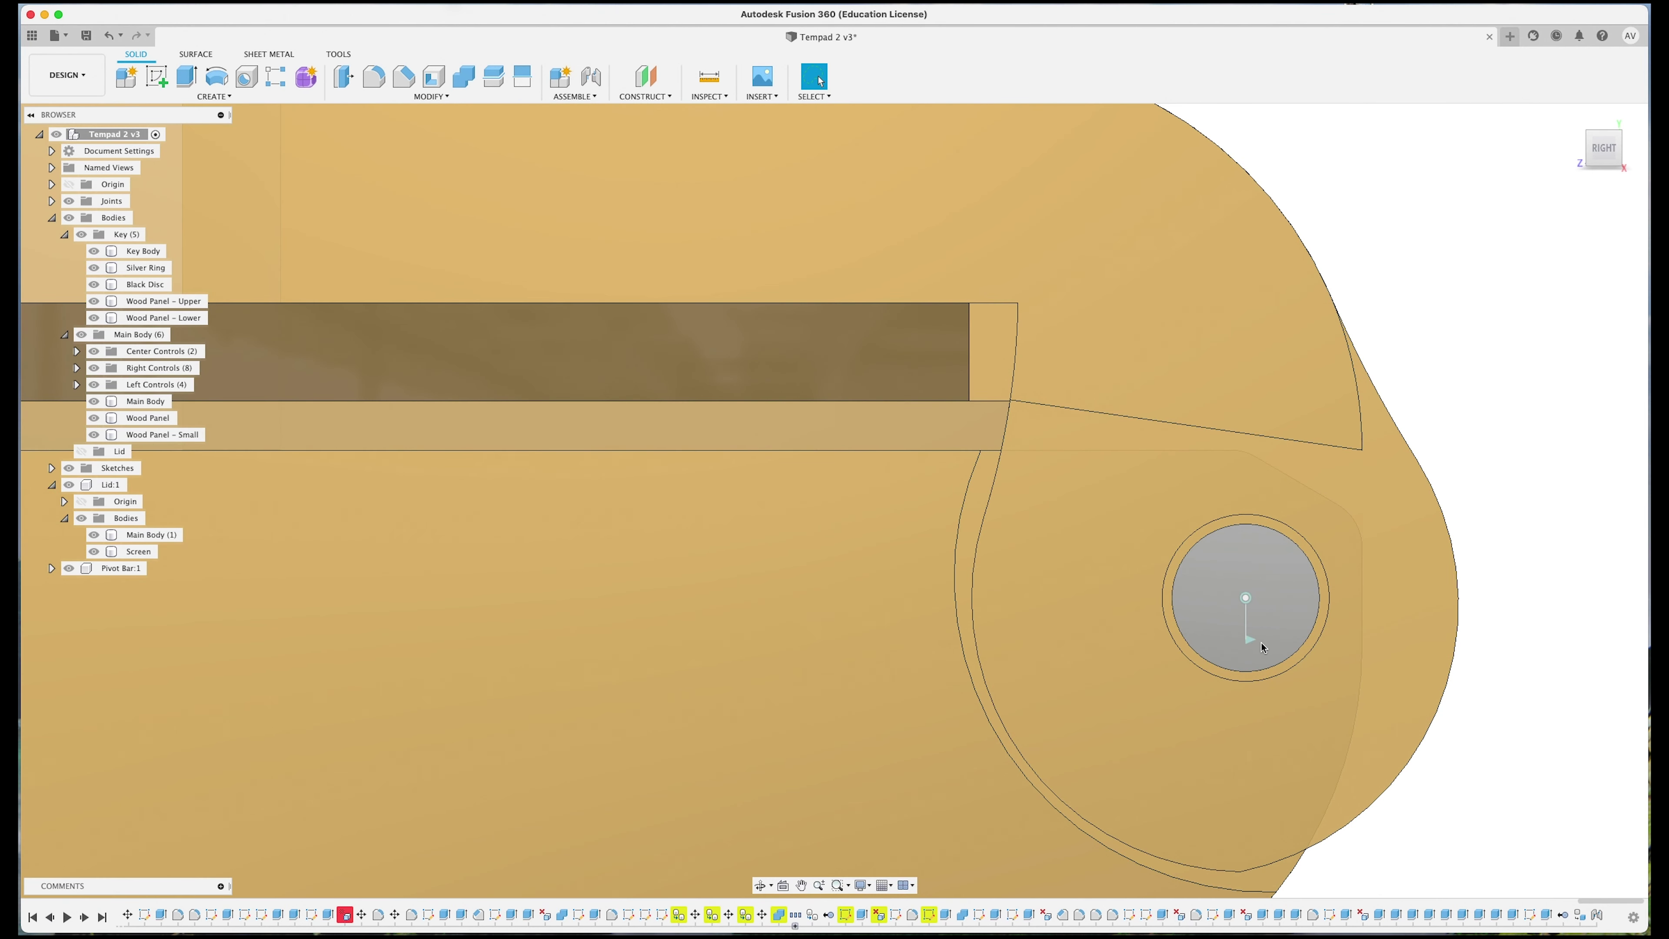
Step: Drive joint Rev3 to swing the lid open to about -108.7°, clear of the base
click(1249, 639)
drag(1247, 670, 1228, 668)
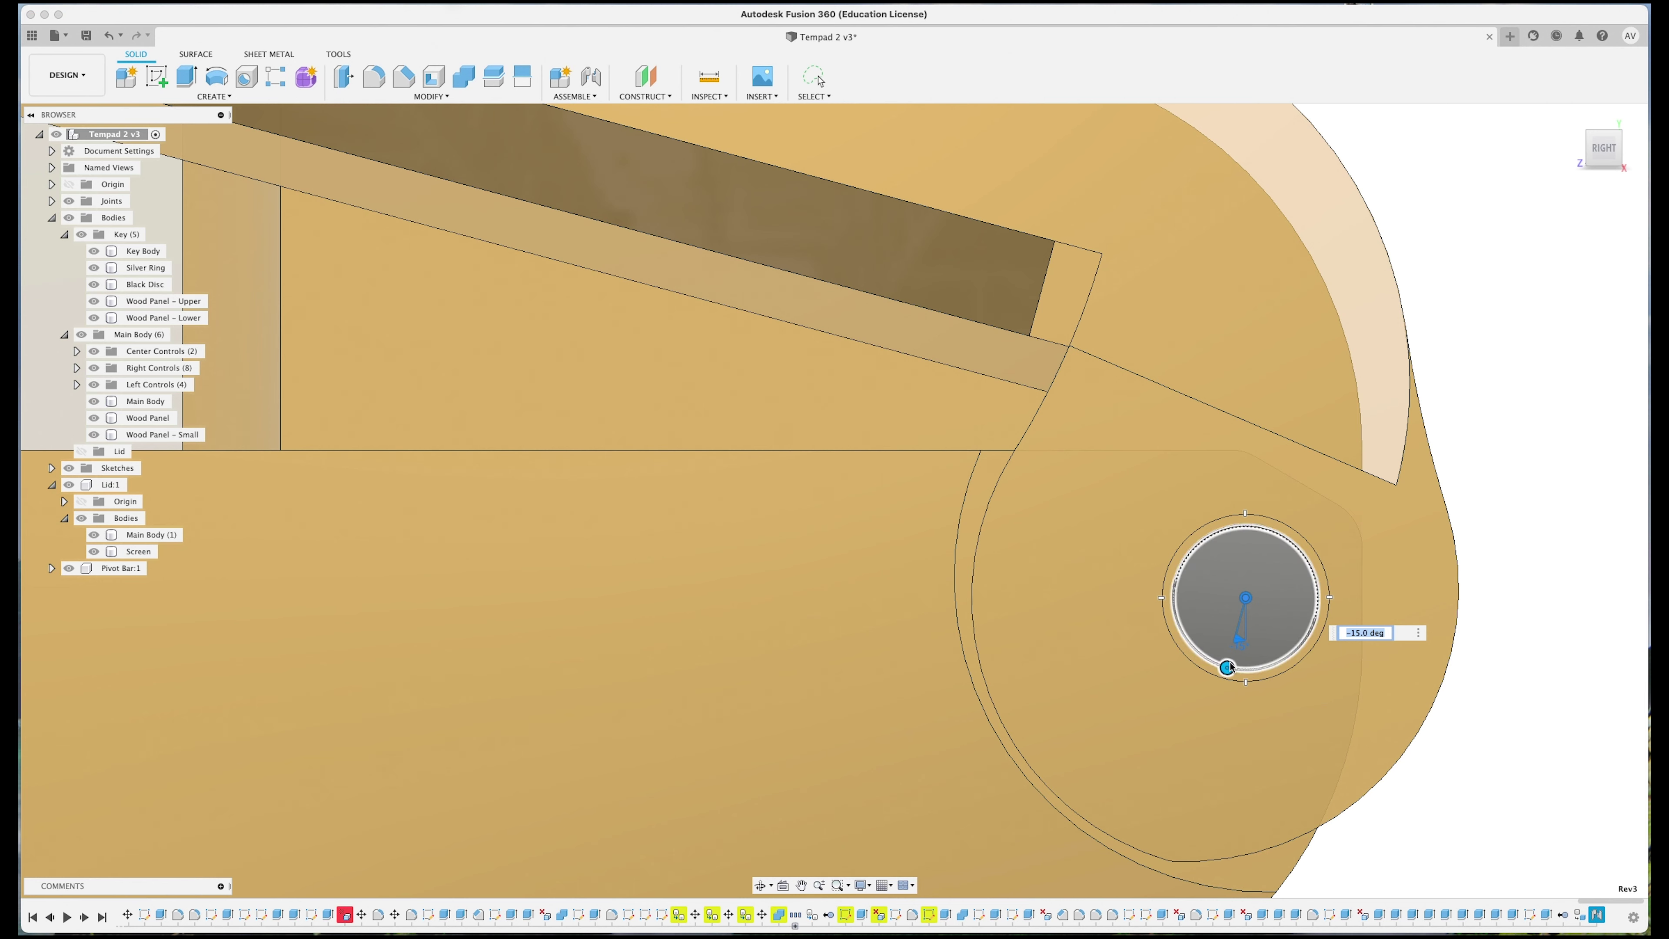
drag(1227, 667, 1248, 726)
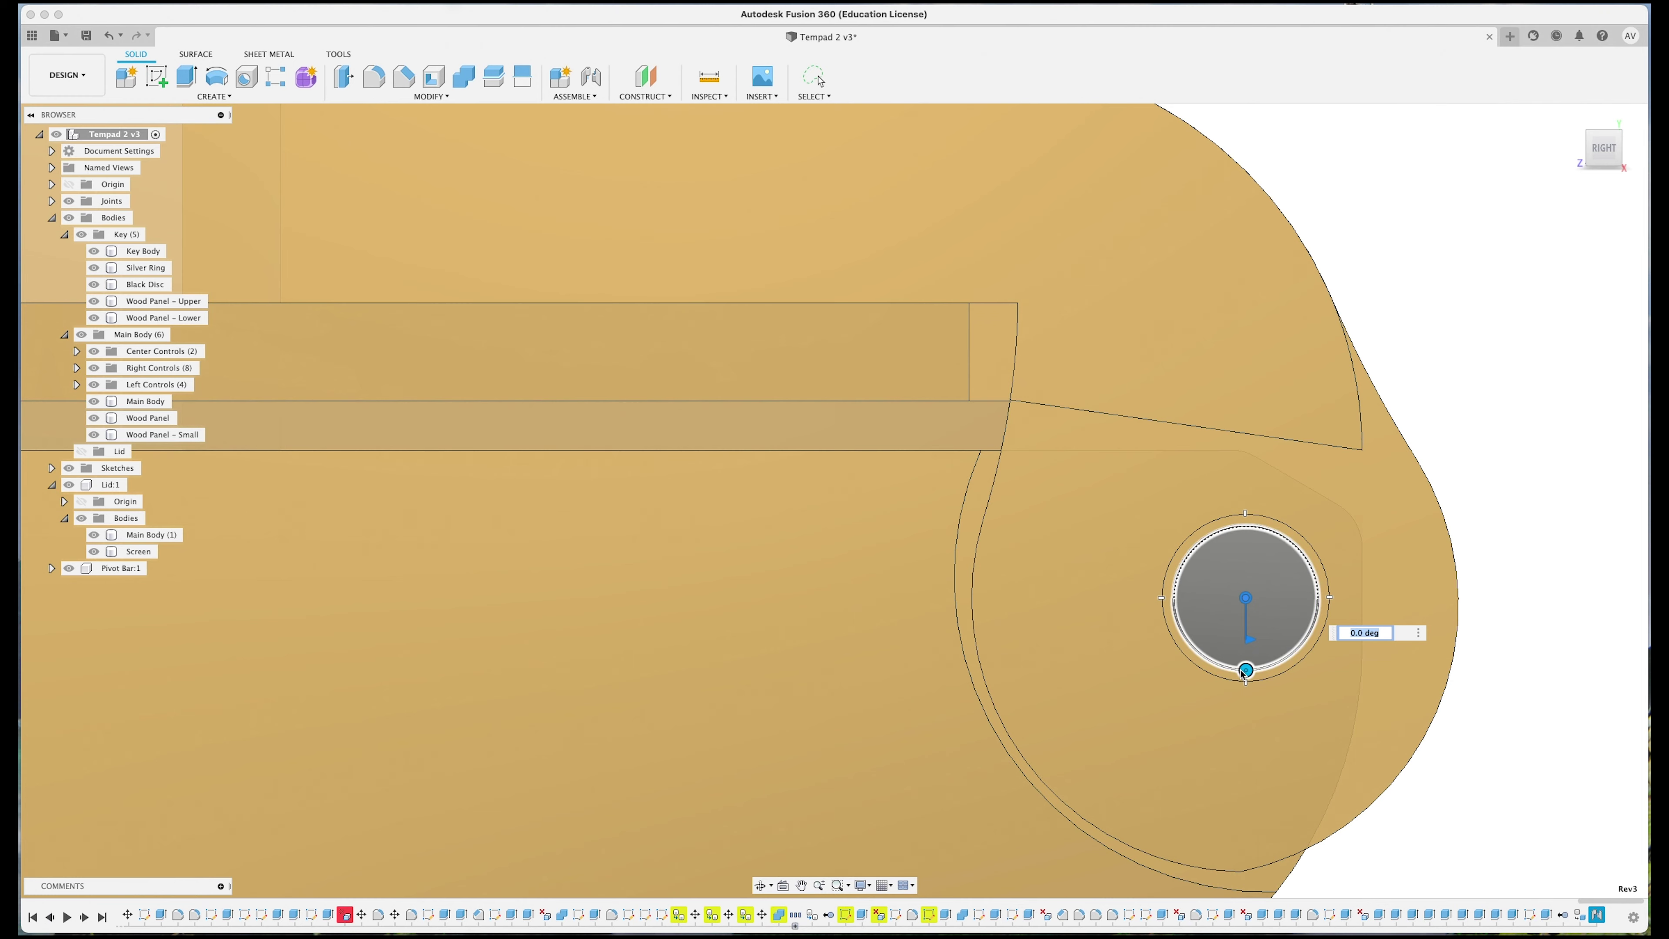
drag(1246, 670, 1175, 621)
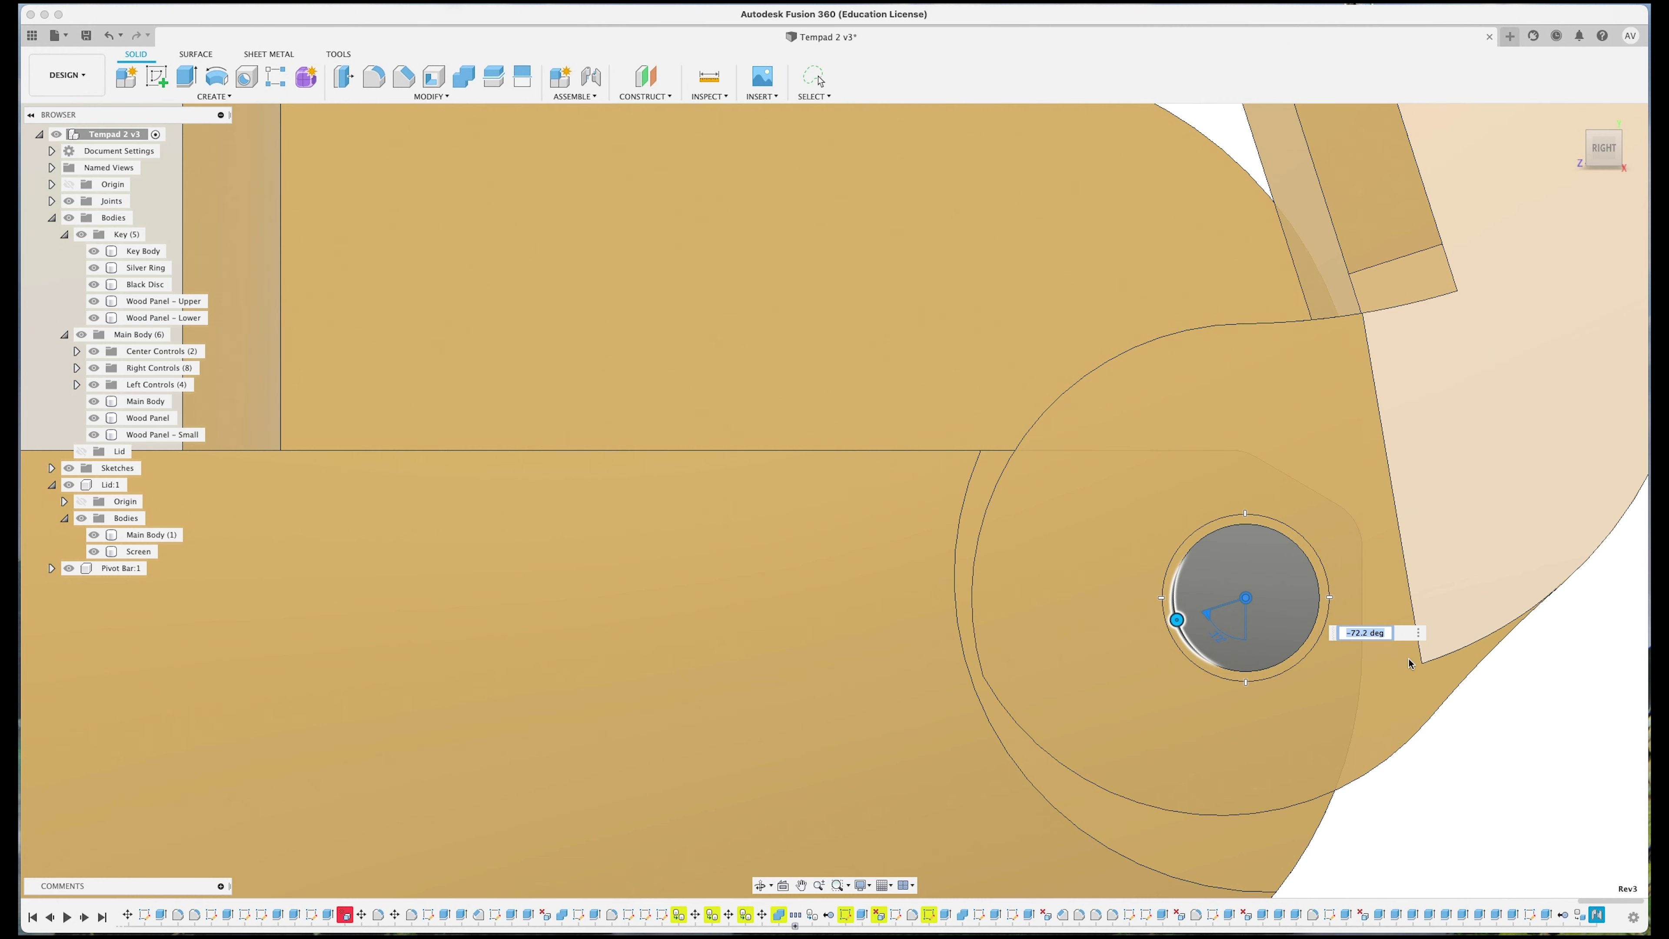
middle_drag(1315, 815, 1313, 720)
drag(1174, 524, 1177, 478)
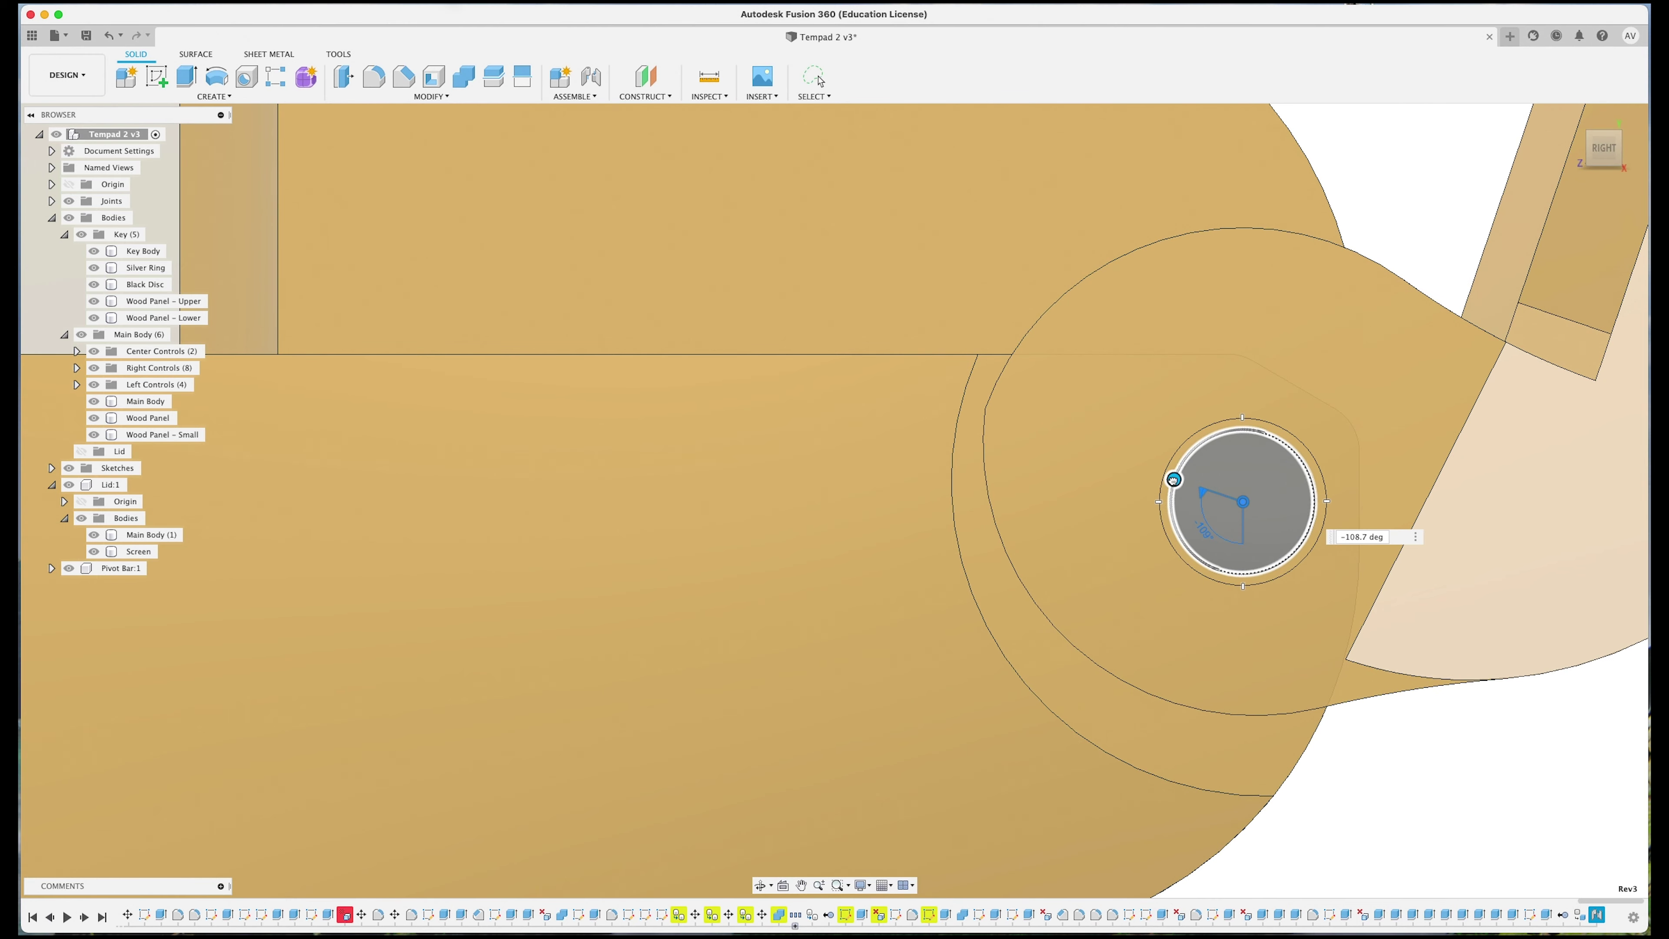
scroll(1137, 559, down, 3)
key(Escape)
middle_drag(1139, 555, 1222, 554)
Step: Select the lid near the hinge and show the Rev3 angle control, still reading -108.7°
scroll(1222, 553, down, 6)
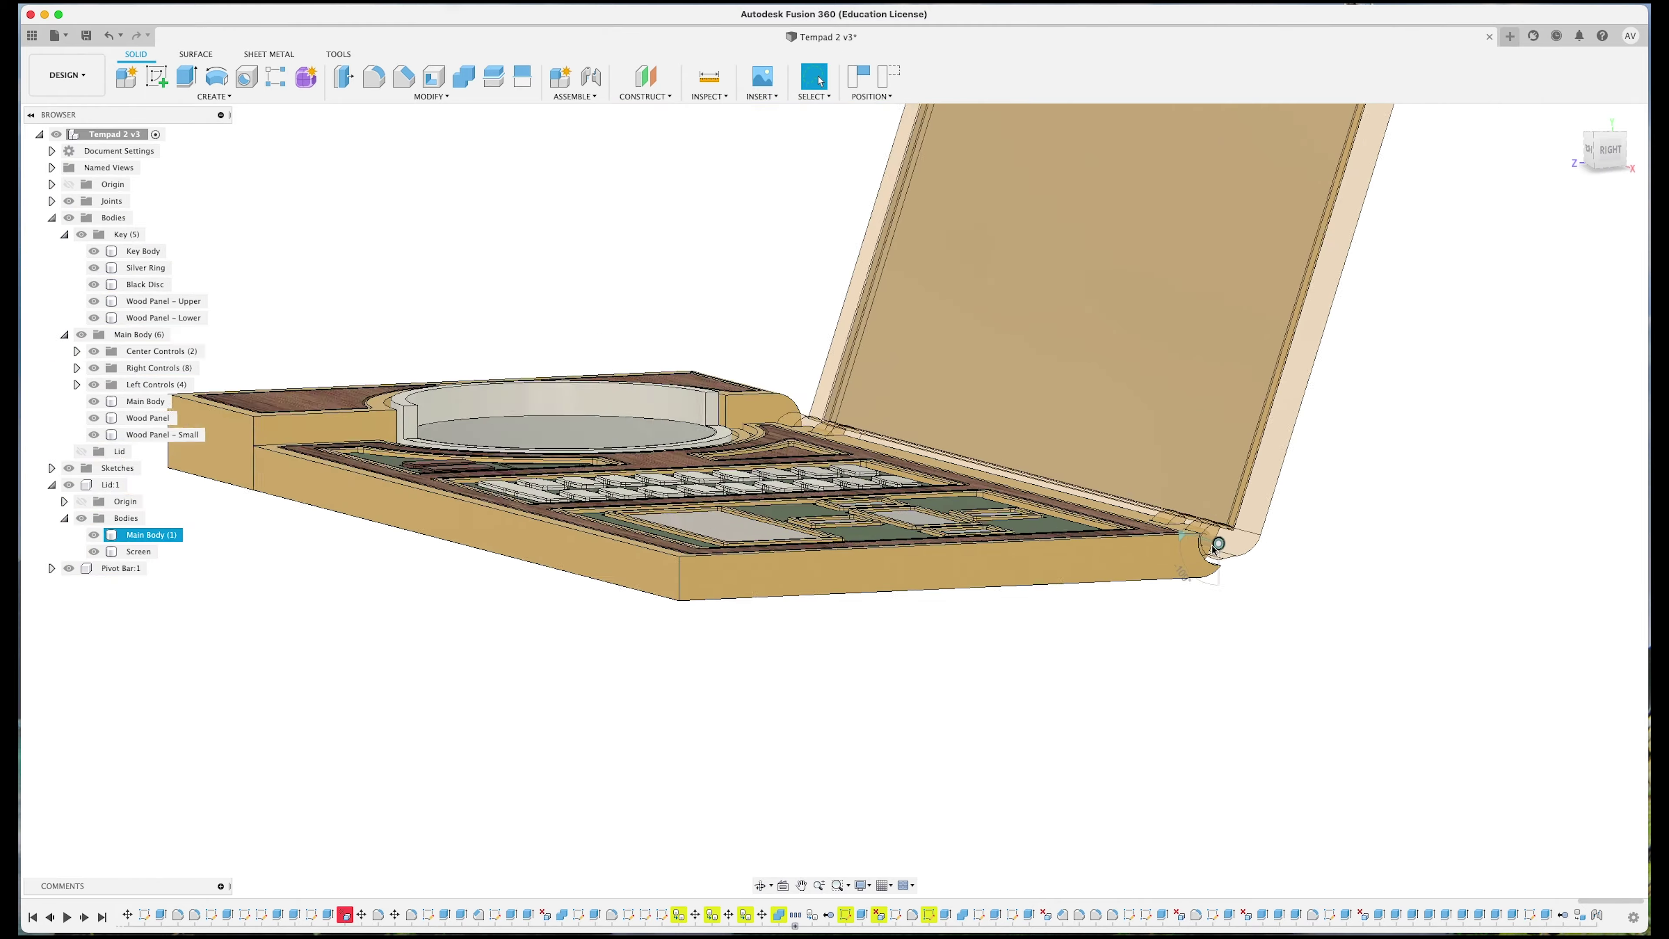
middle_drag(1296, 477, 1266, 556)
shift+middle_drag(1057, 695, 1069, 659)
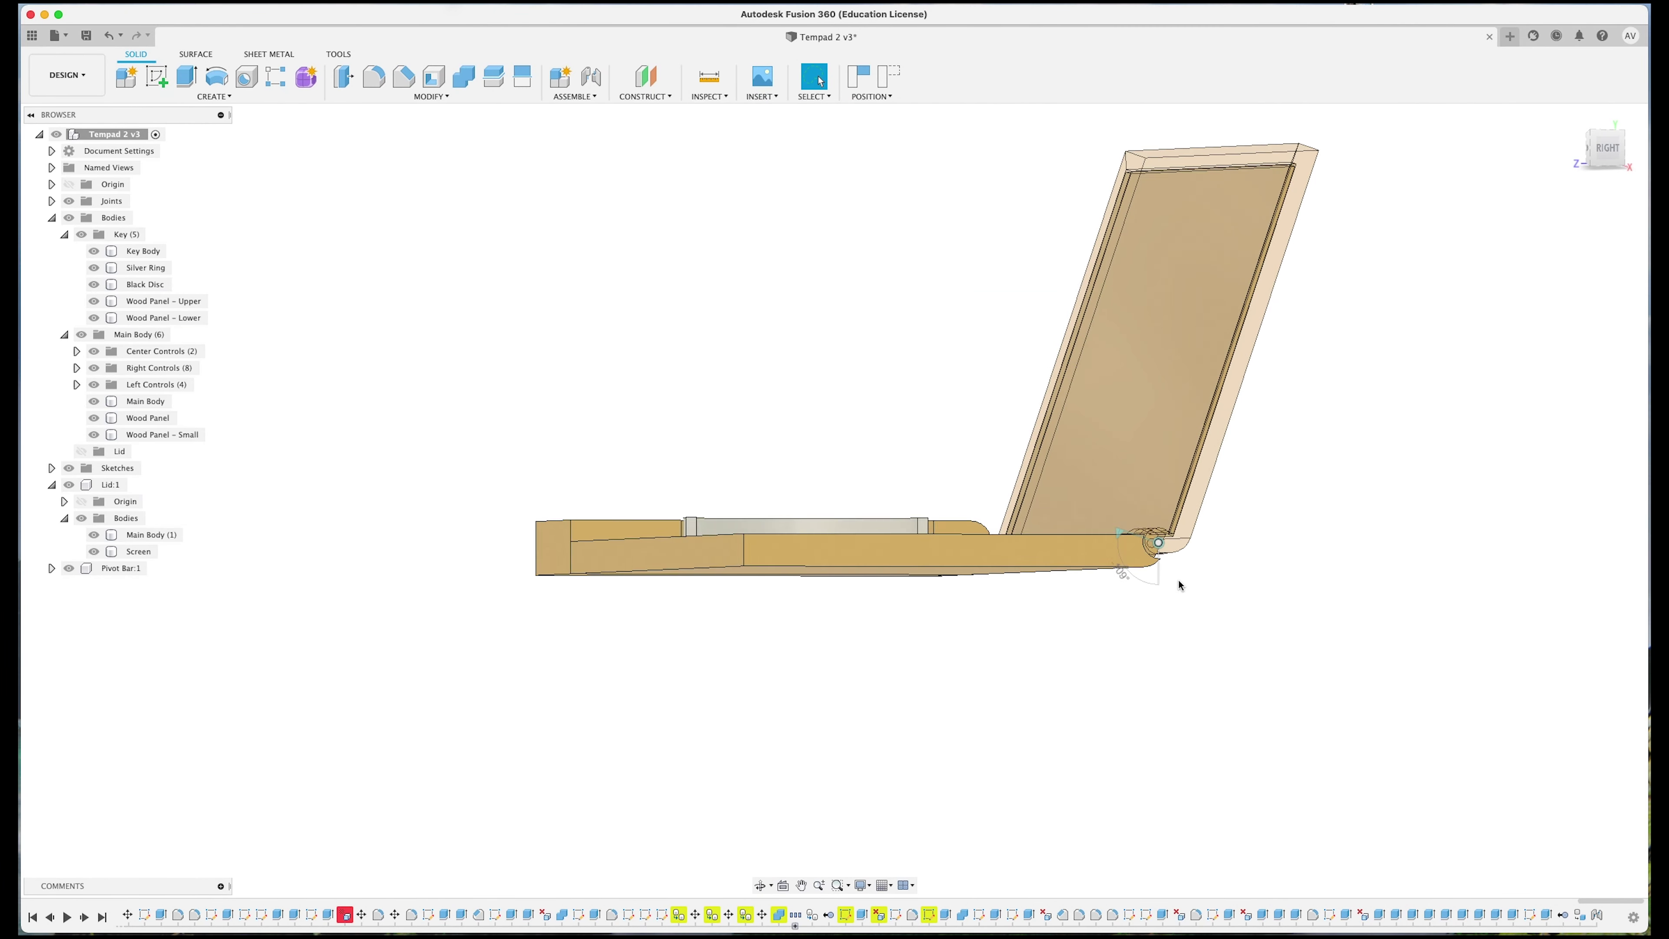
scroll(1175, 574, up, 8)
shift+middle_drag(1053, 472, 1043, 411)
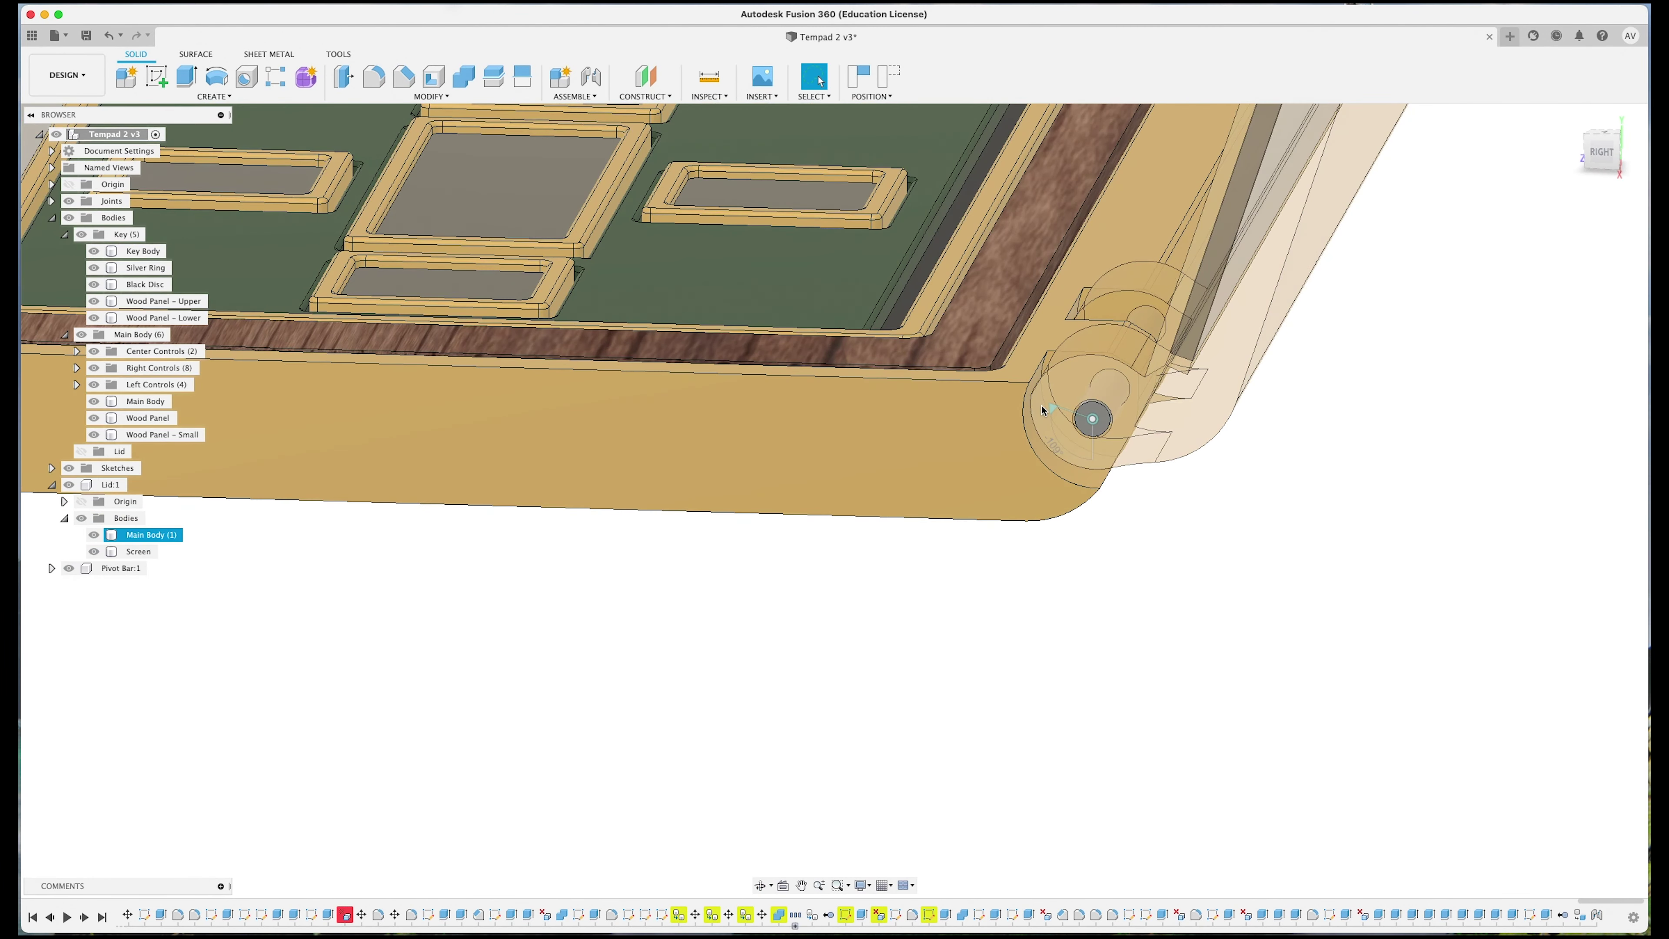
click(1052, 411)
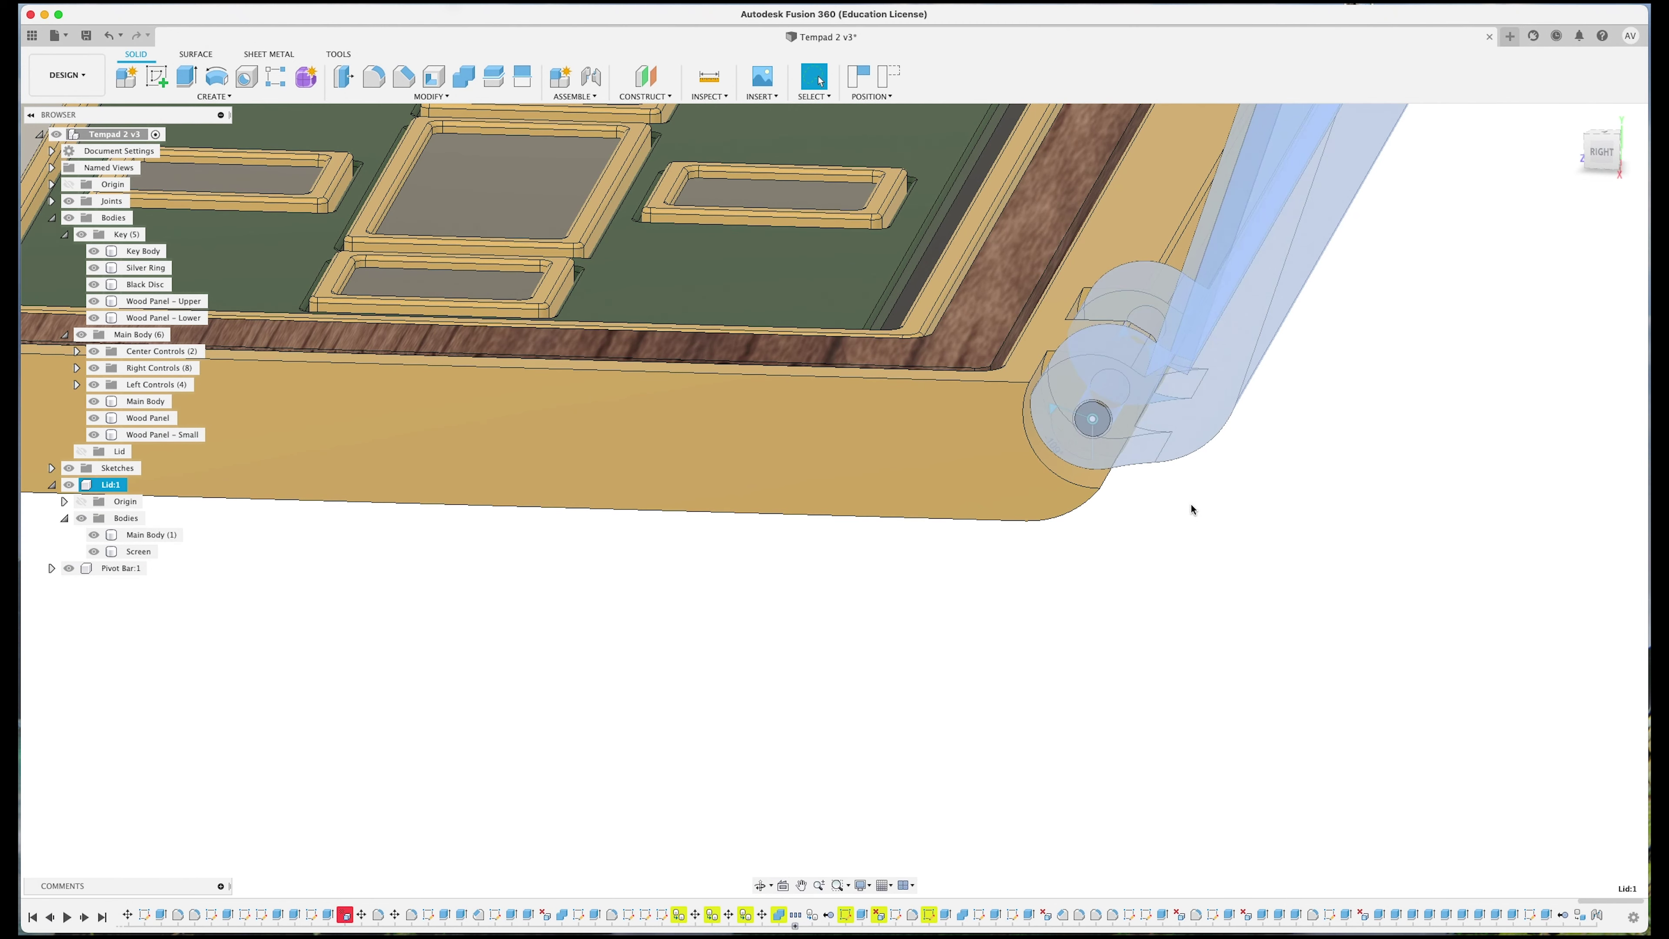
mouse_move(1192, 510)
shift+middle_down()
mouse_move(1211, 511)
mouse_move(1196, 511)
shift+middle_up()
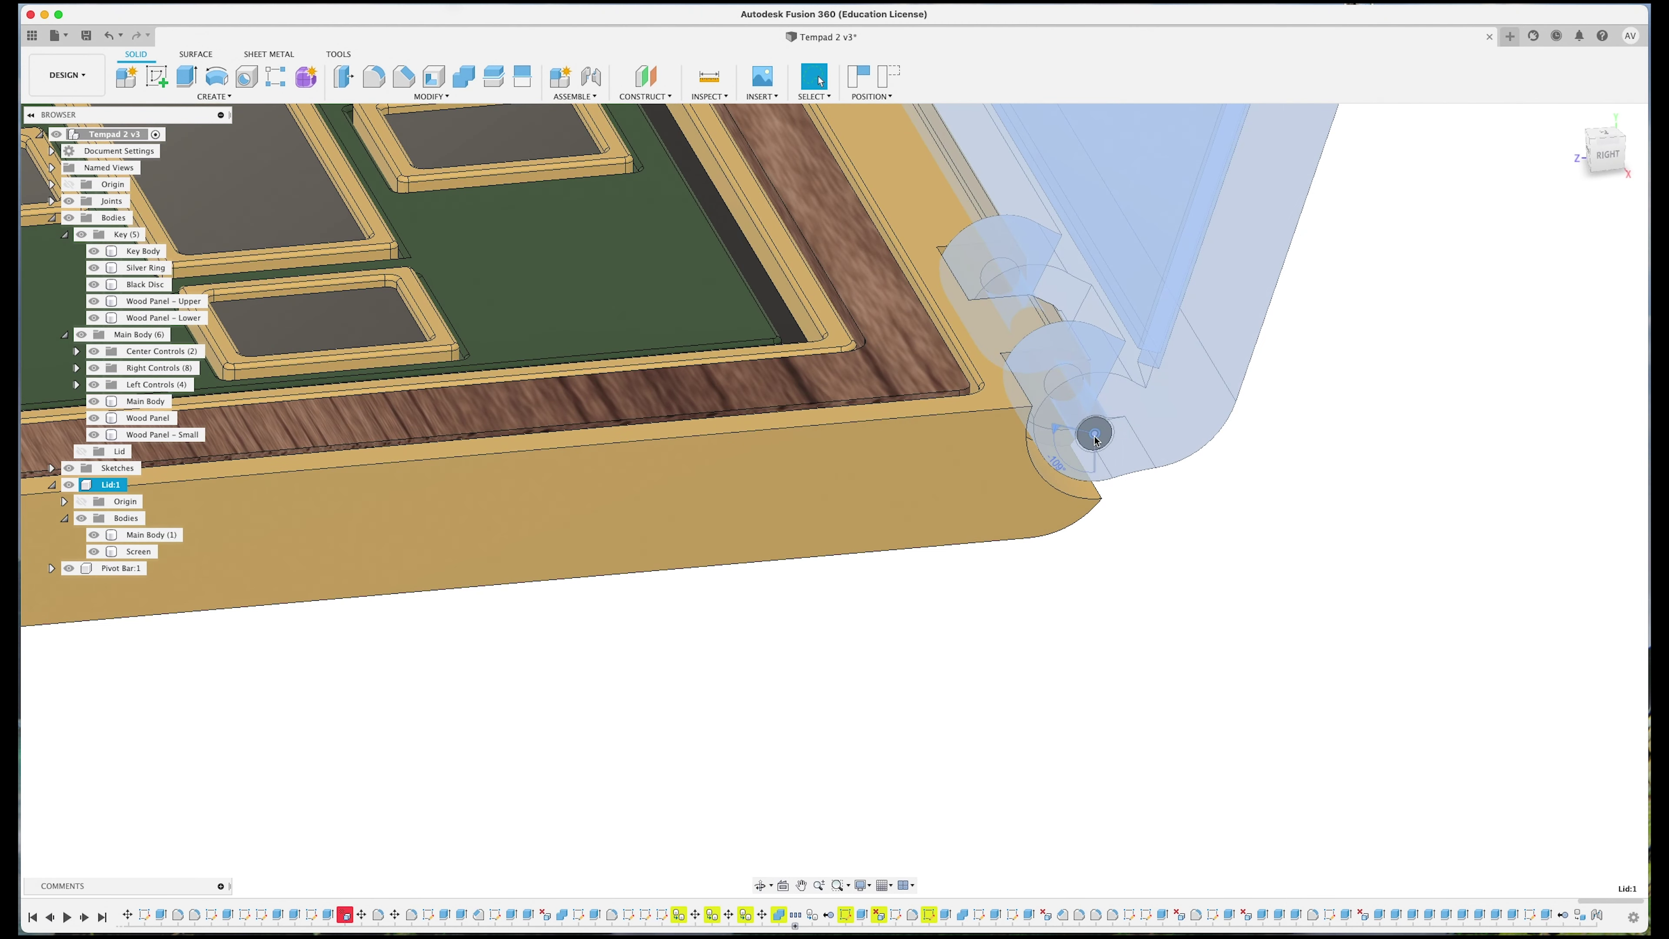
click(1233, 559)
Step: Lower the lid through -78, -54 and -15 degrees until fully closed at 0°
double_click(1055, 430)
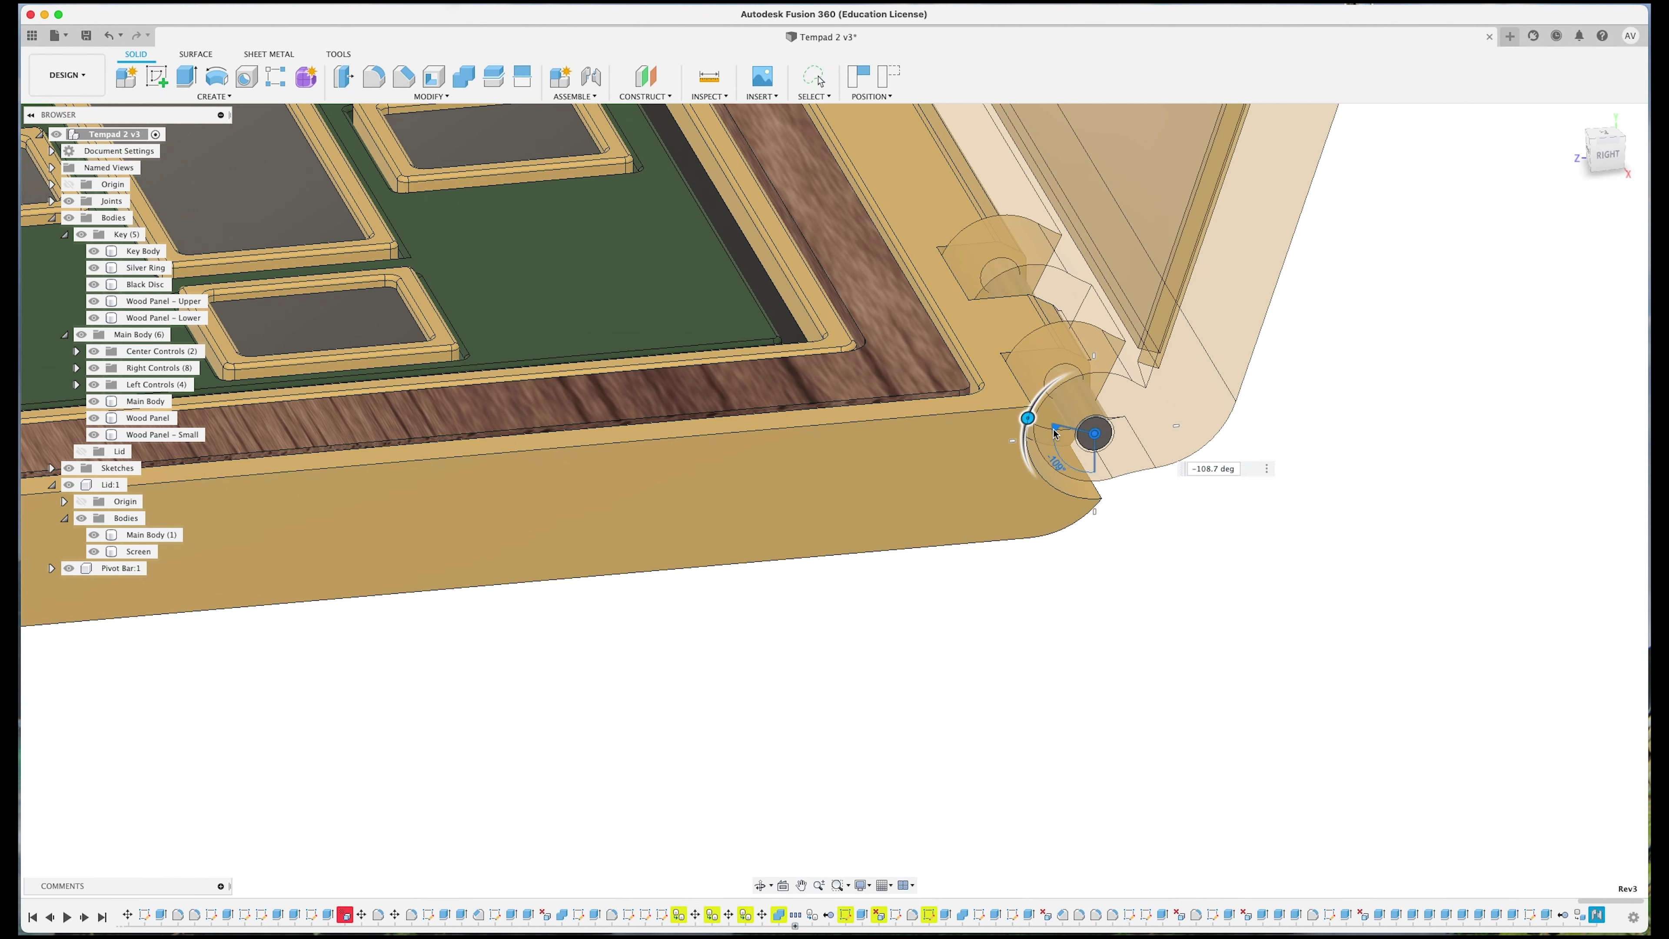
click(1023, 420)
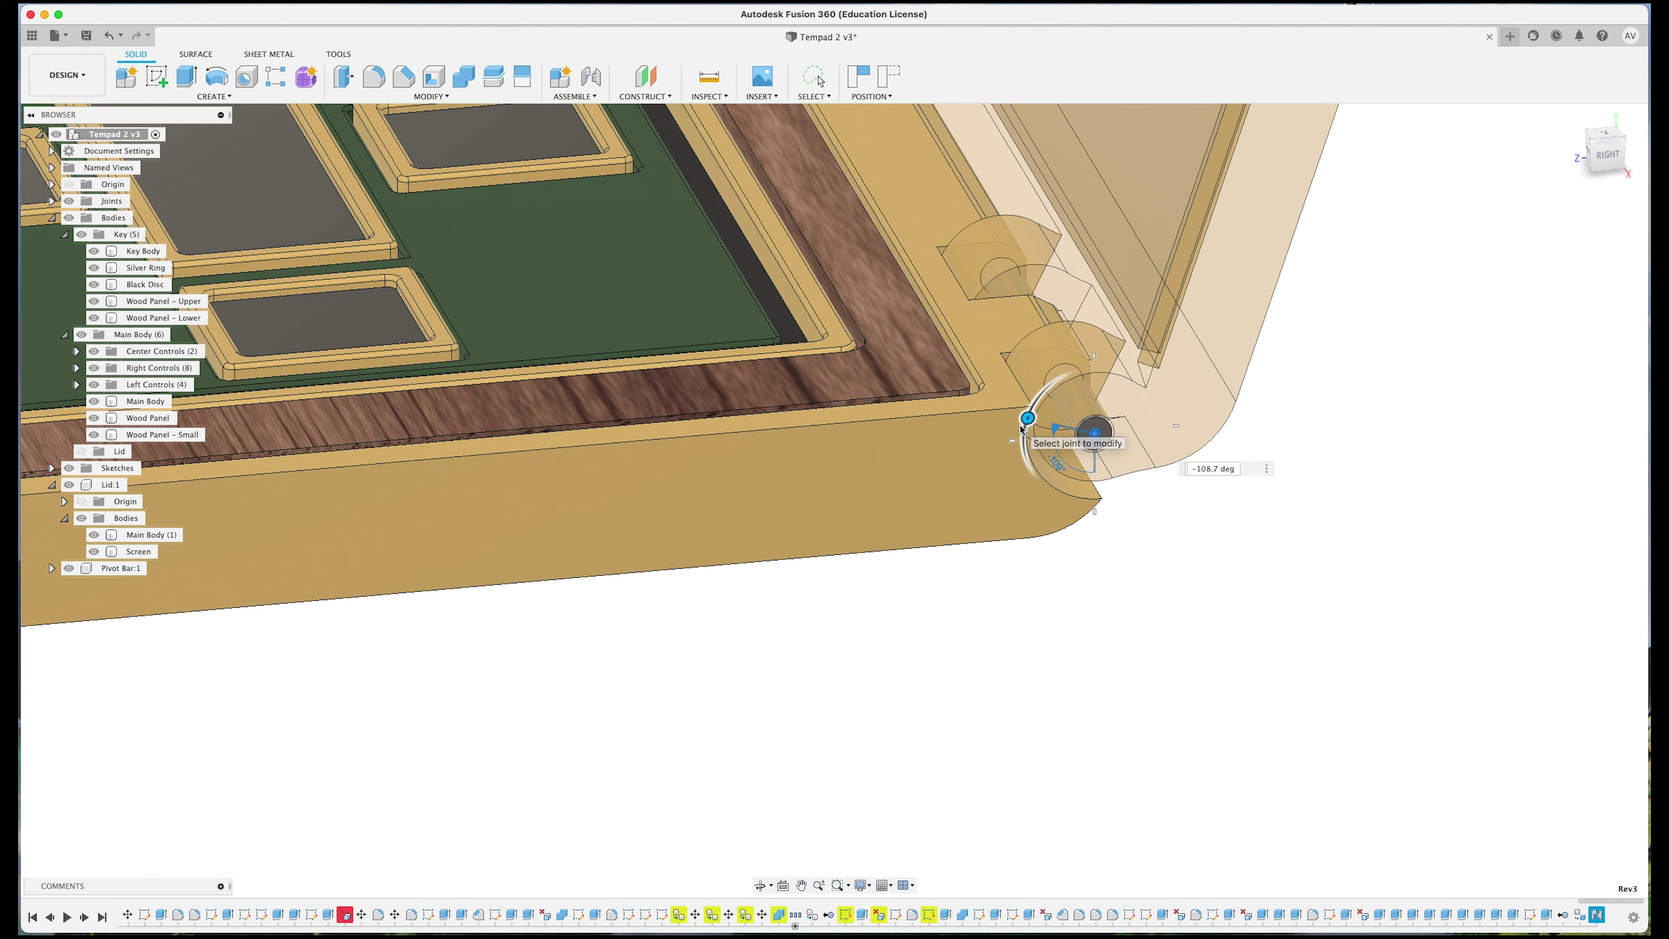
drag(1025, 418, 1038, 482)
shift+middle_drag(1040, 482, 1128, 471)
drag(1049, 489, 1080, 524)
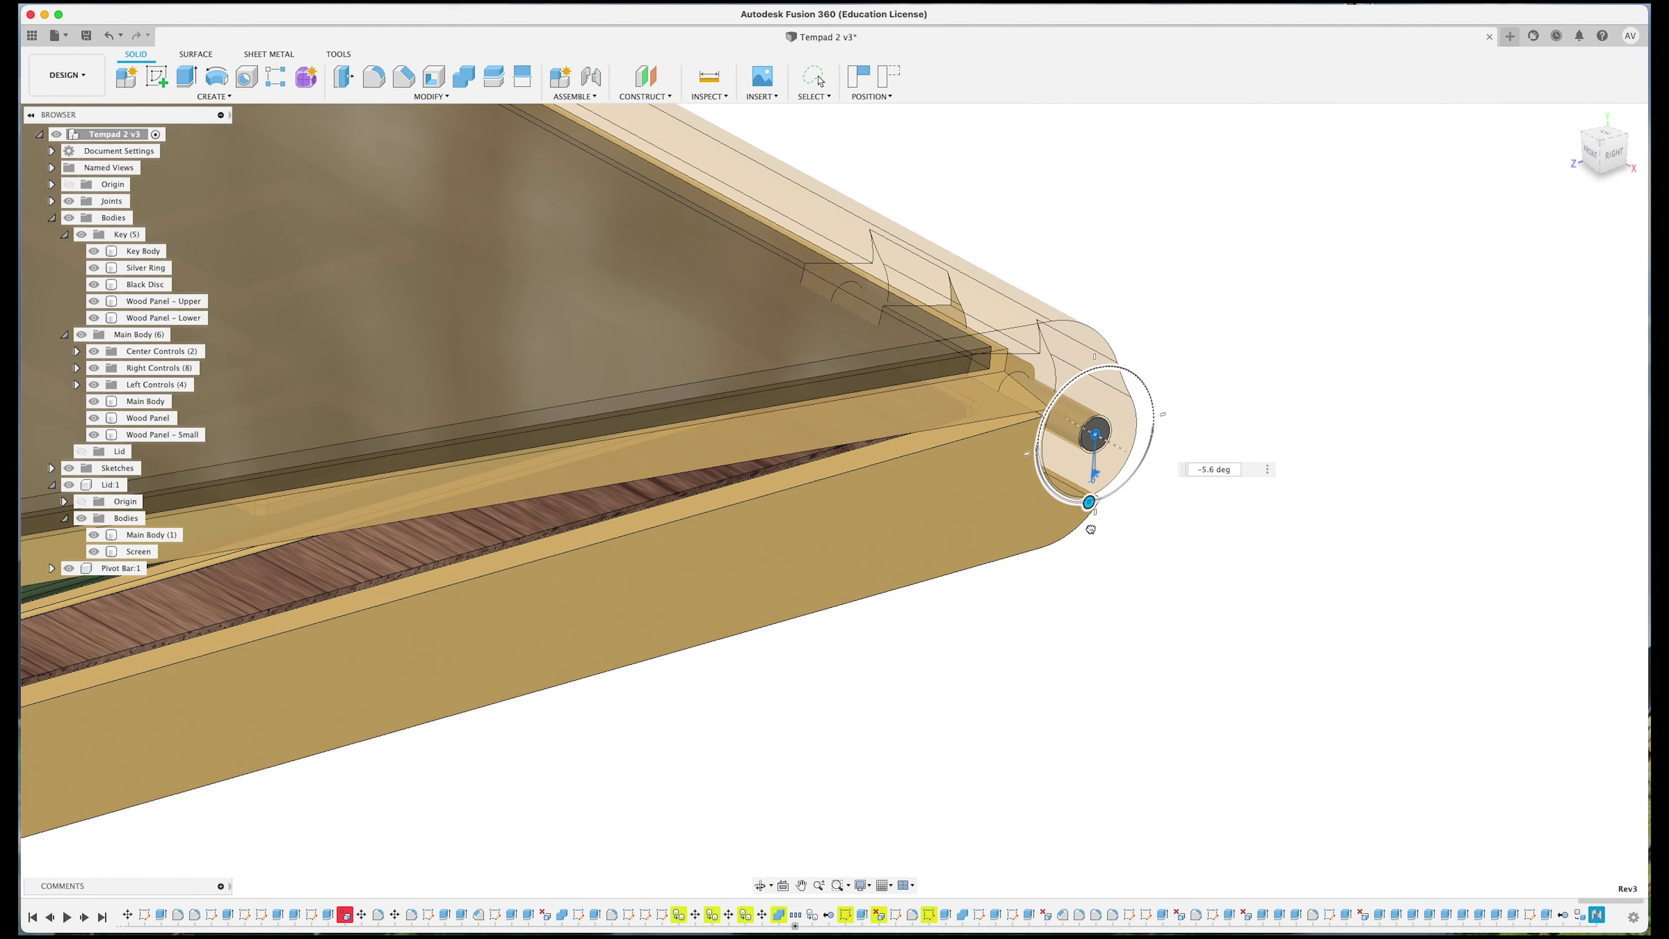
drag(1091, 529, 1069, 448)
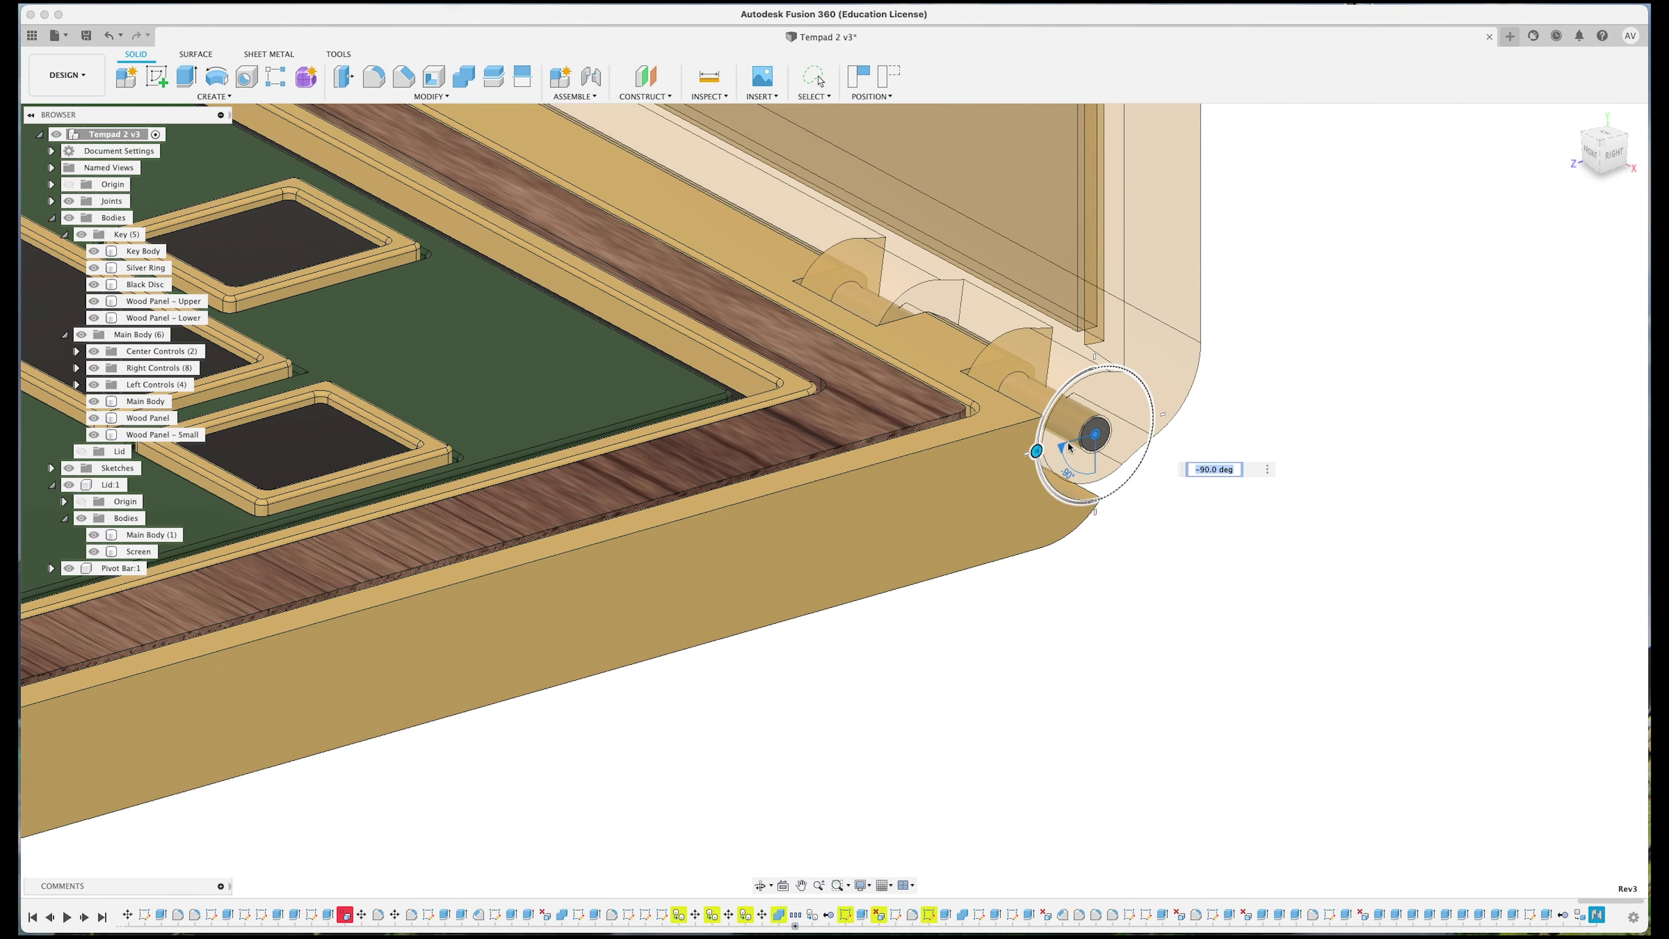
Step: Test the joint at 90° and -90°, then exit so the lid lies closed flat
key(Return)
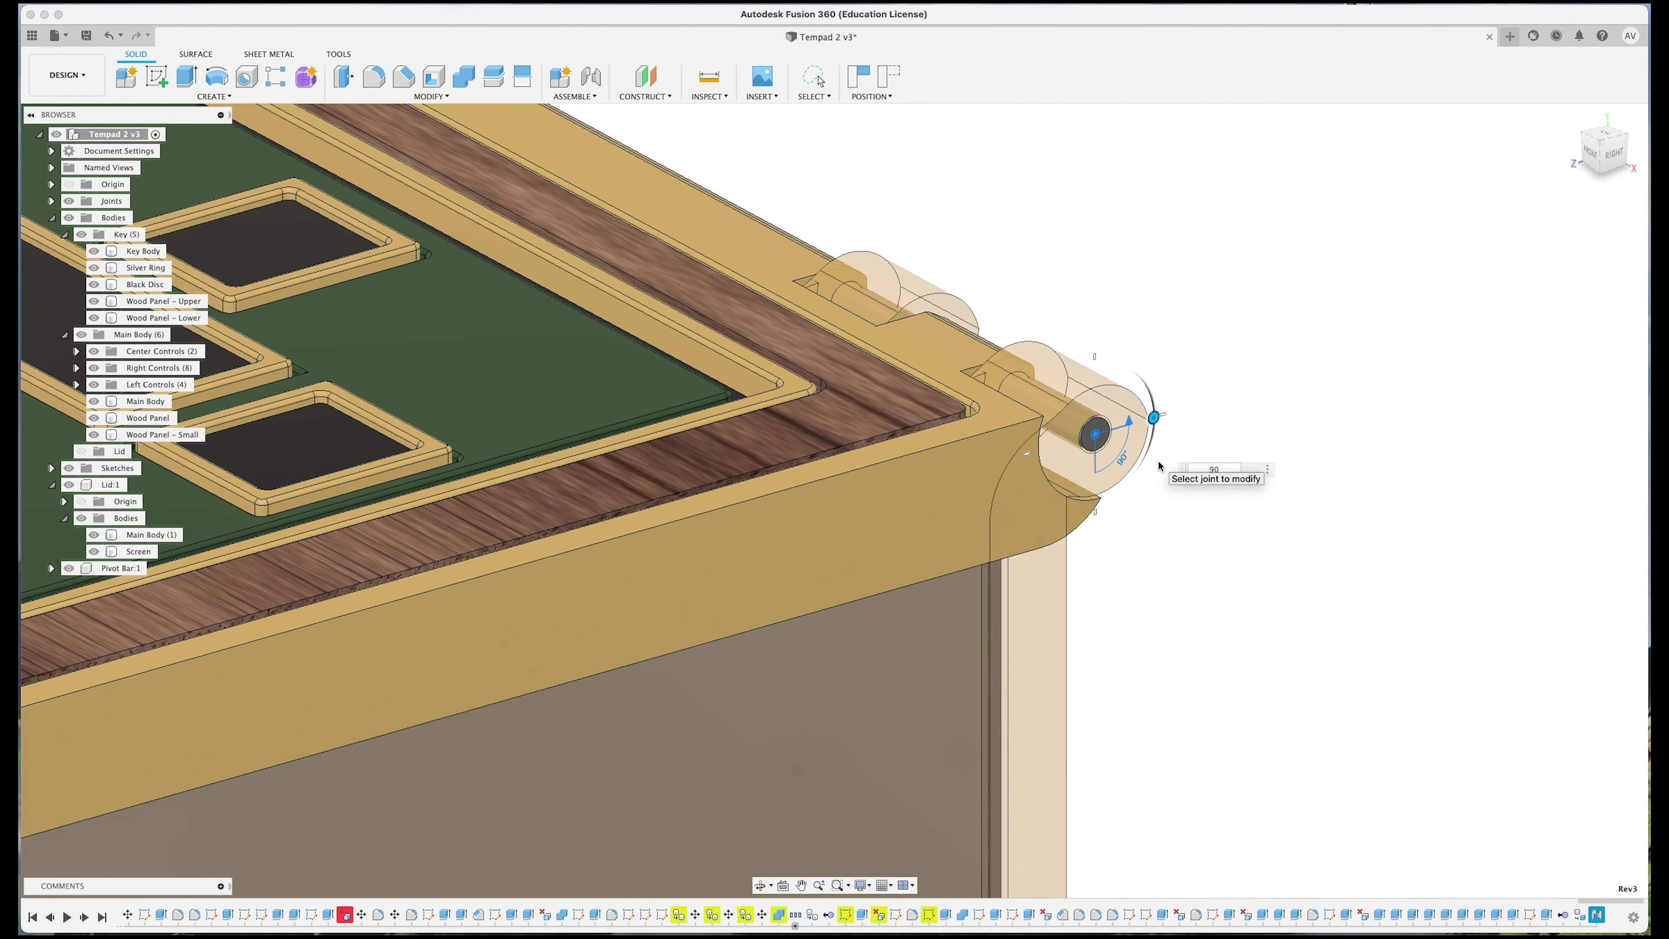
text(-)
key(Return)
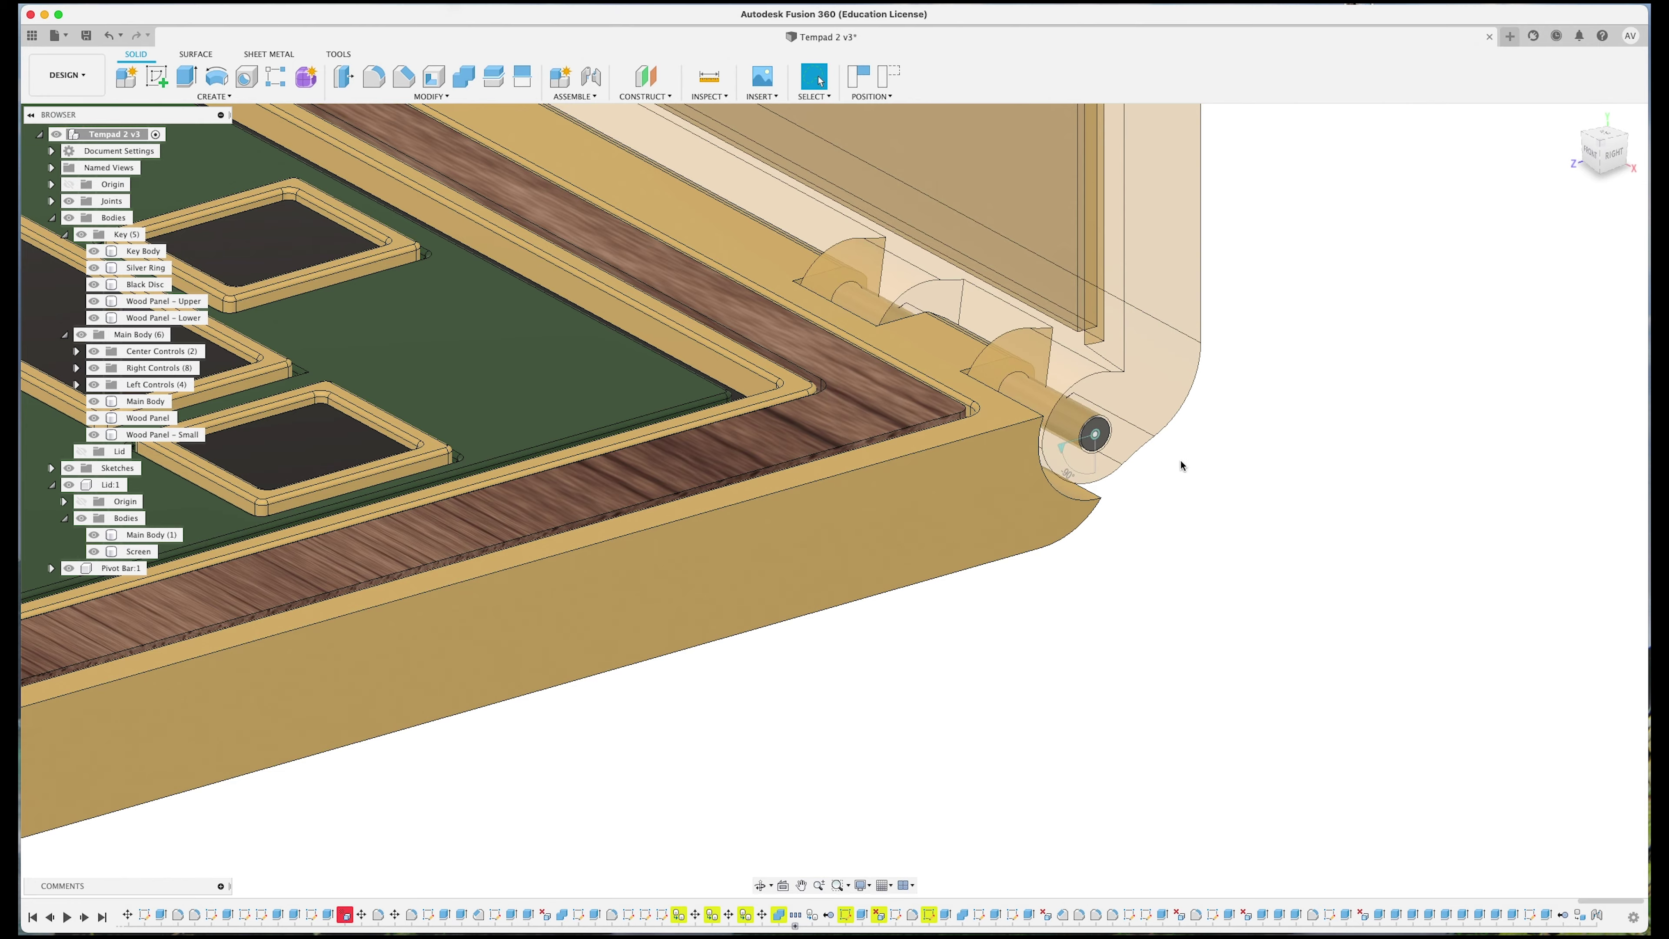
scroll(1308, 485, down, 5)
shift+middle_drag(1270, 505, 1293, 511)
middle_drag(1126, 649, 1170, 620)
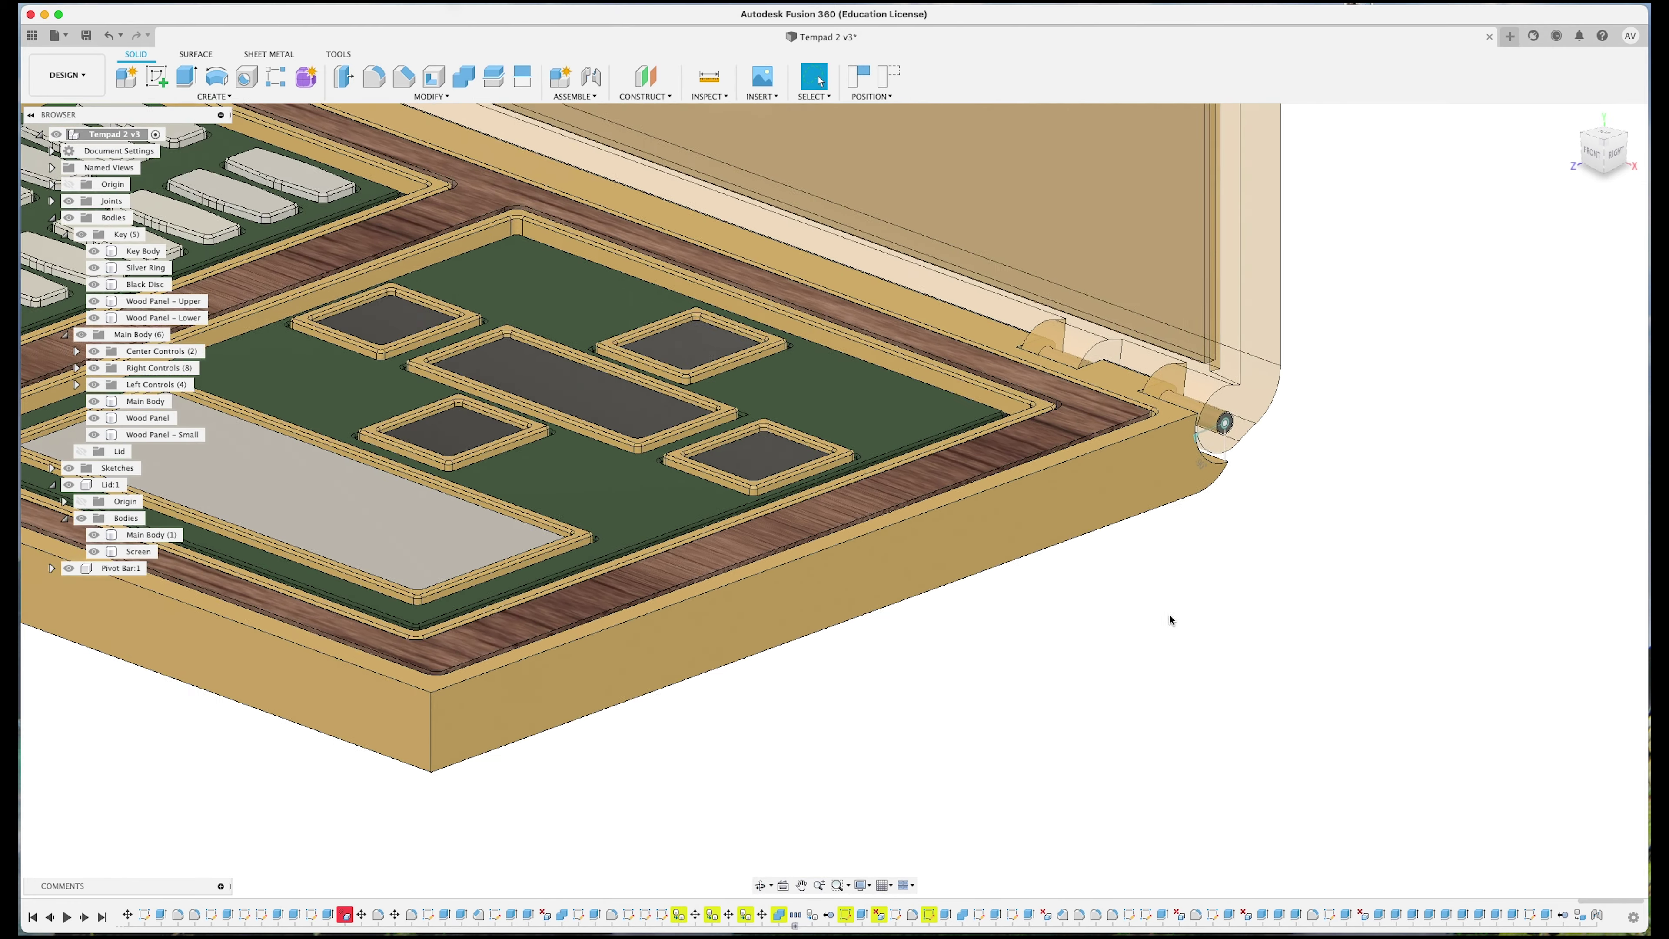
scroll(1171, 619, down, 5)
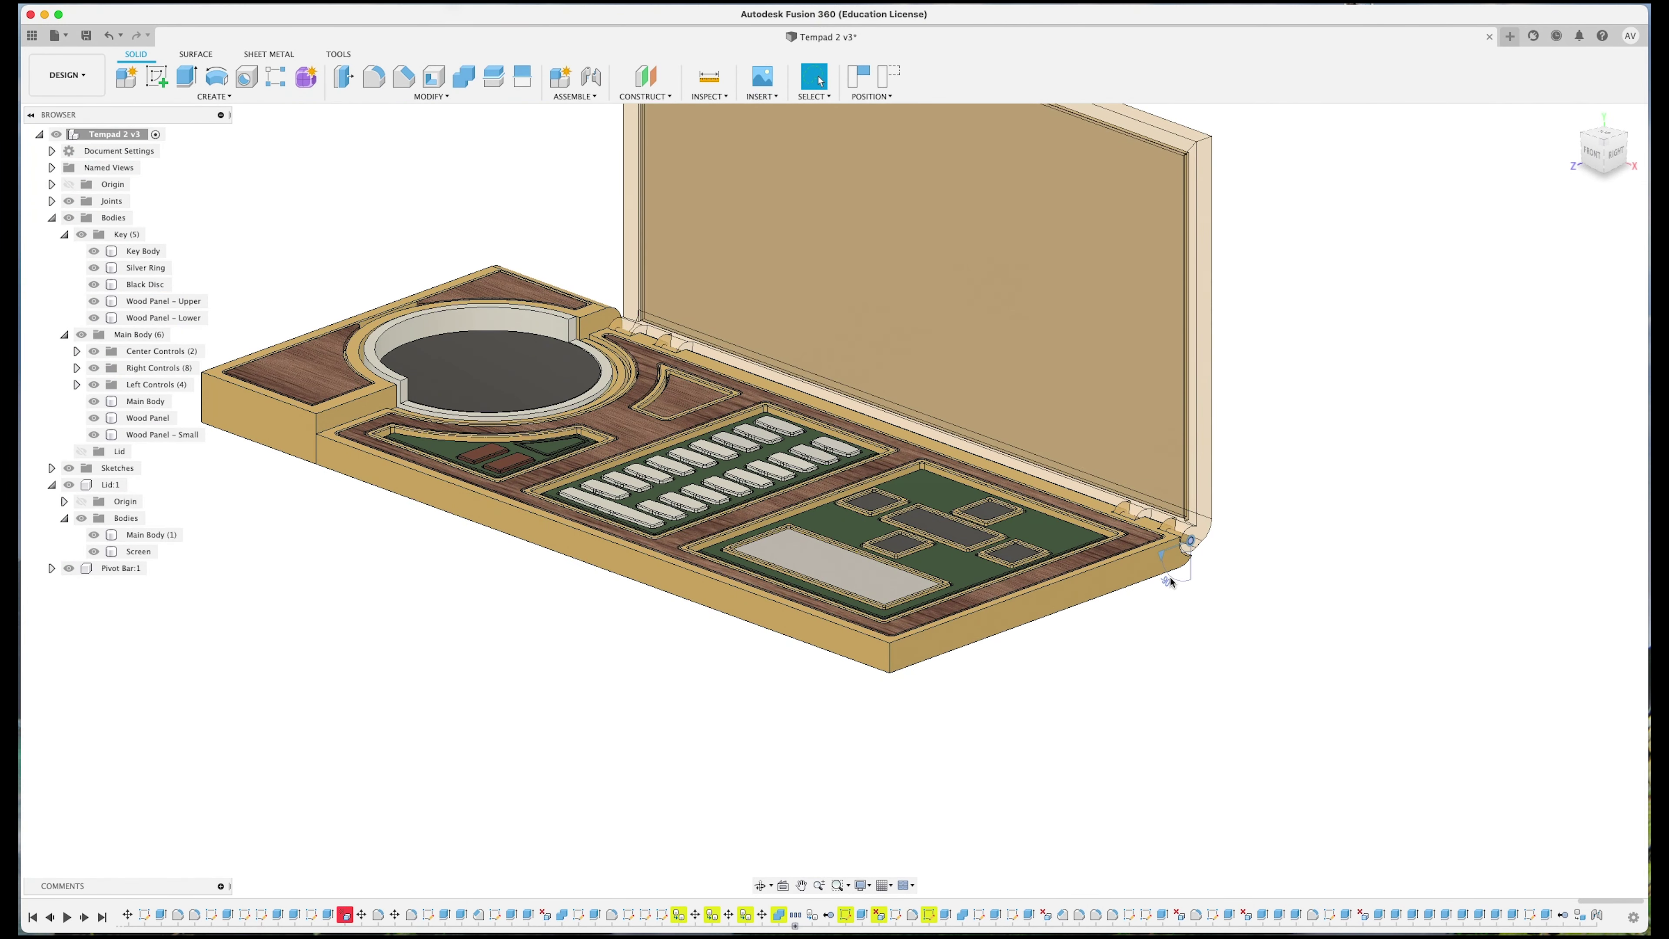
key(Escape)
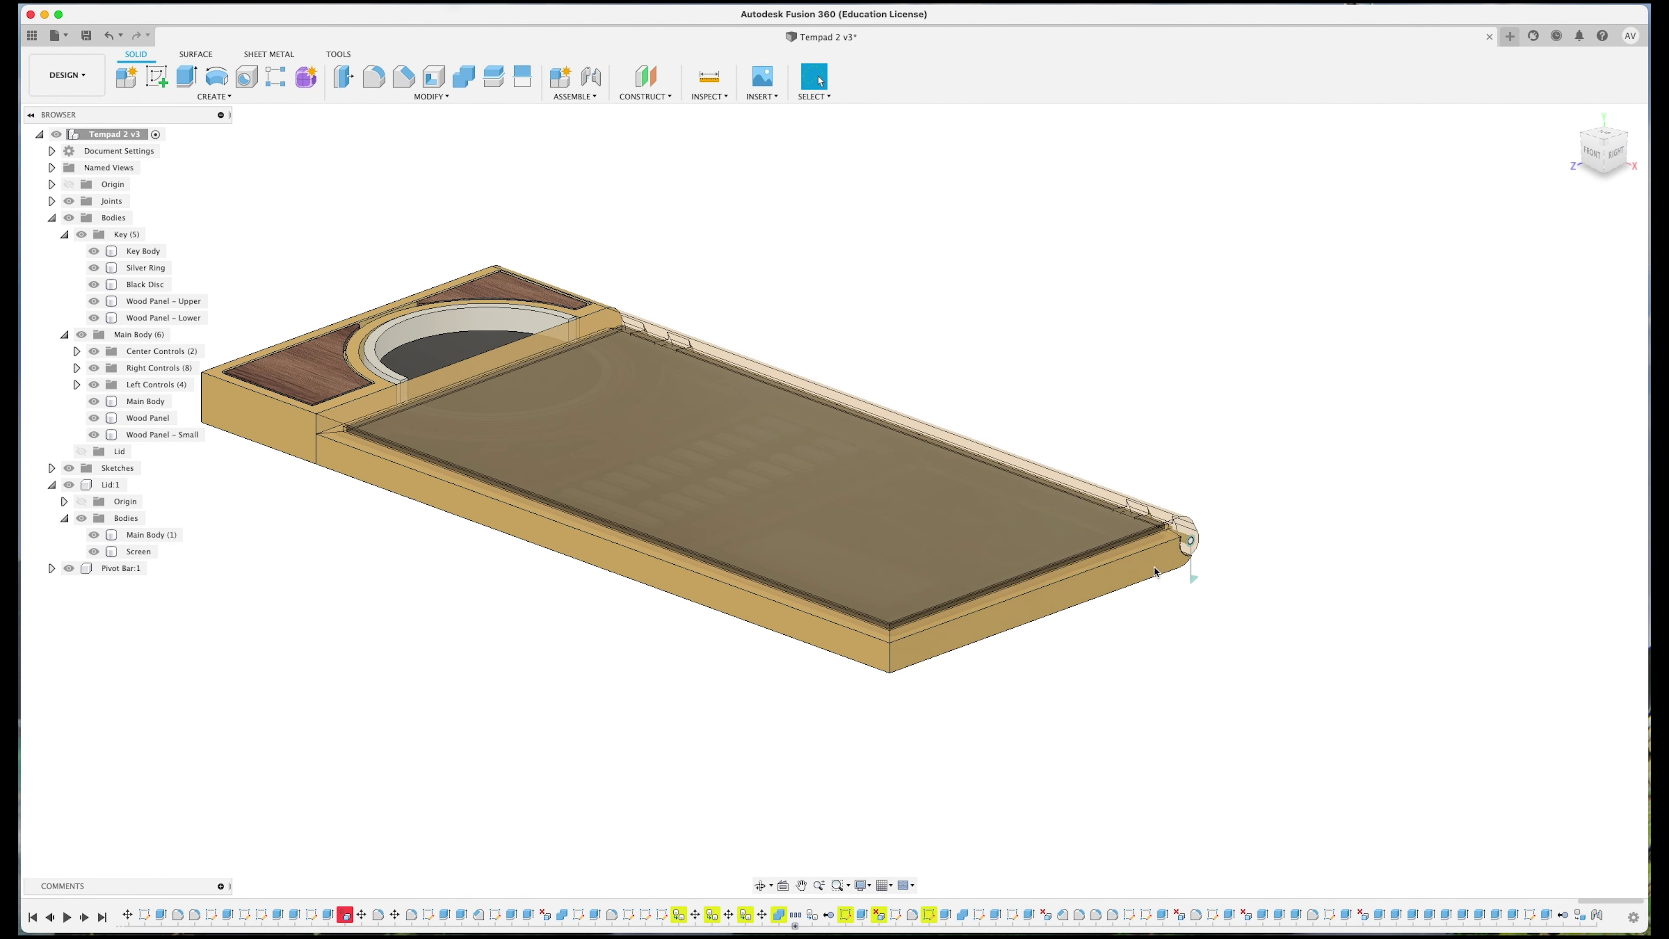
Step: Orbit toward a top view, then to a shallower angle over the closed Tempad
mouse_move(1232, 618)
shift+middle_down()
mouse_move(1237, 644)
mouse_move(1226, 630)
shift+middle_up()
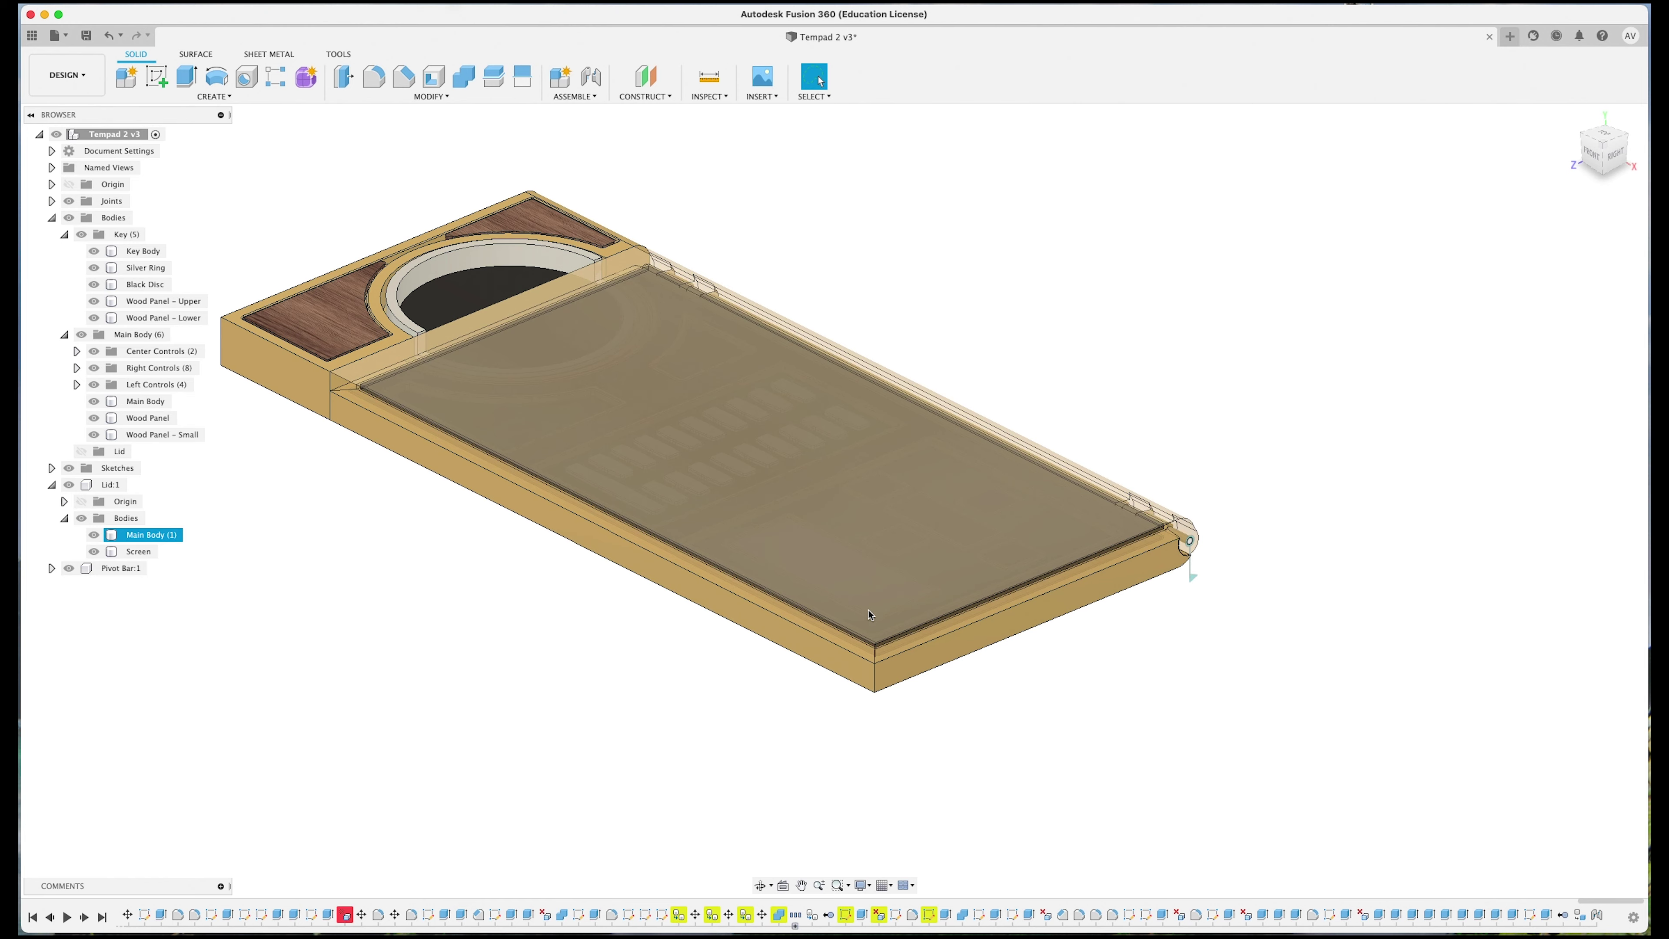
shift+middle_drag(869, 614, 859, 549)
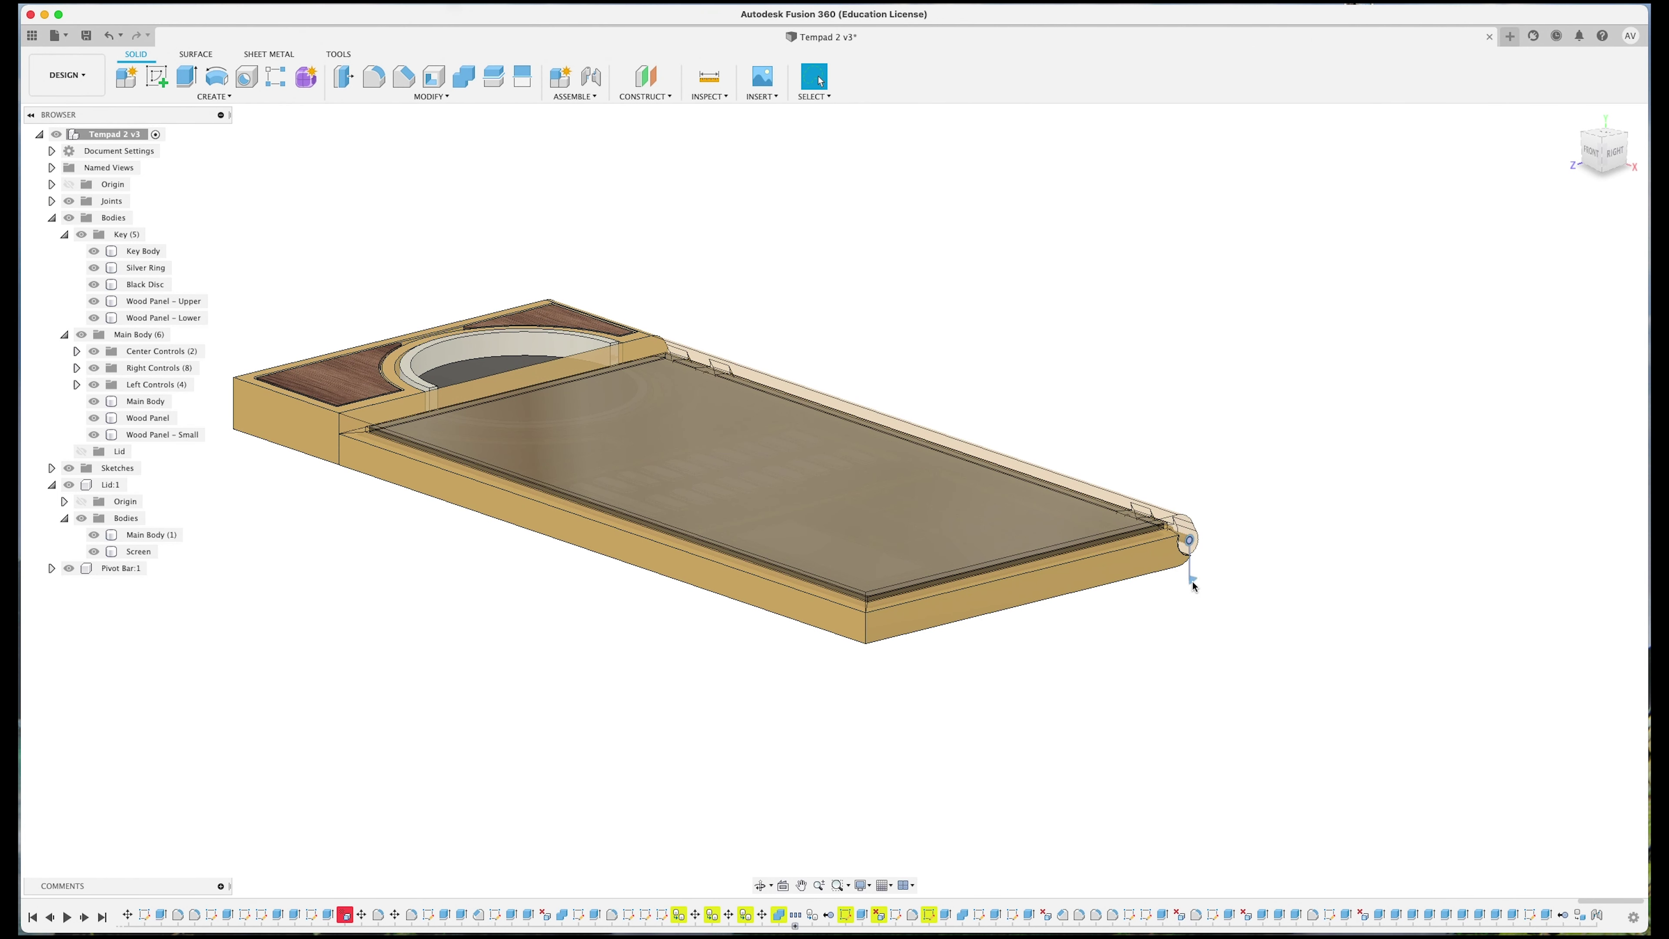